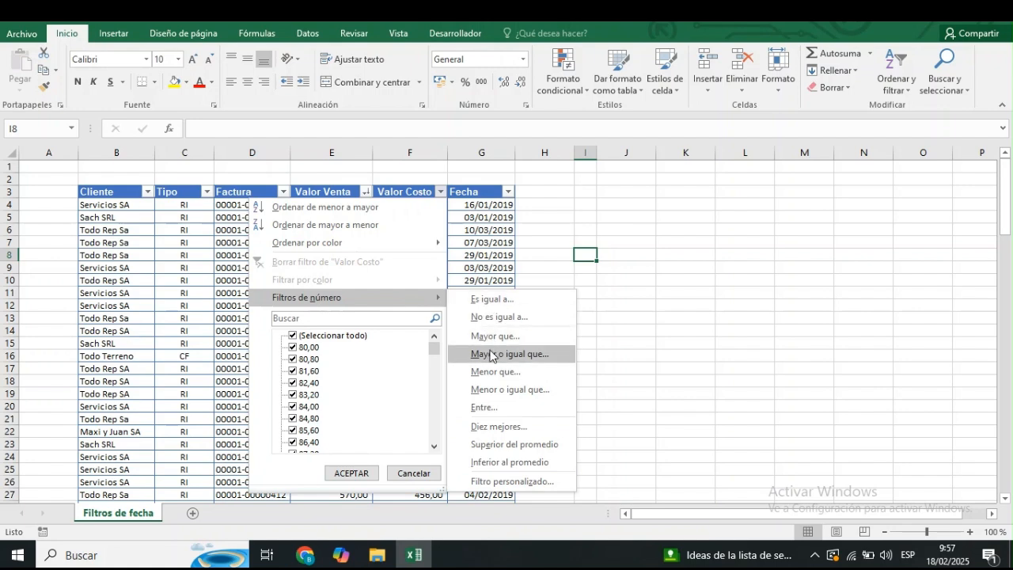
click(655, 288)
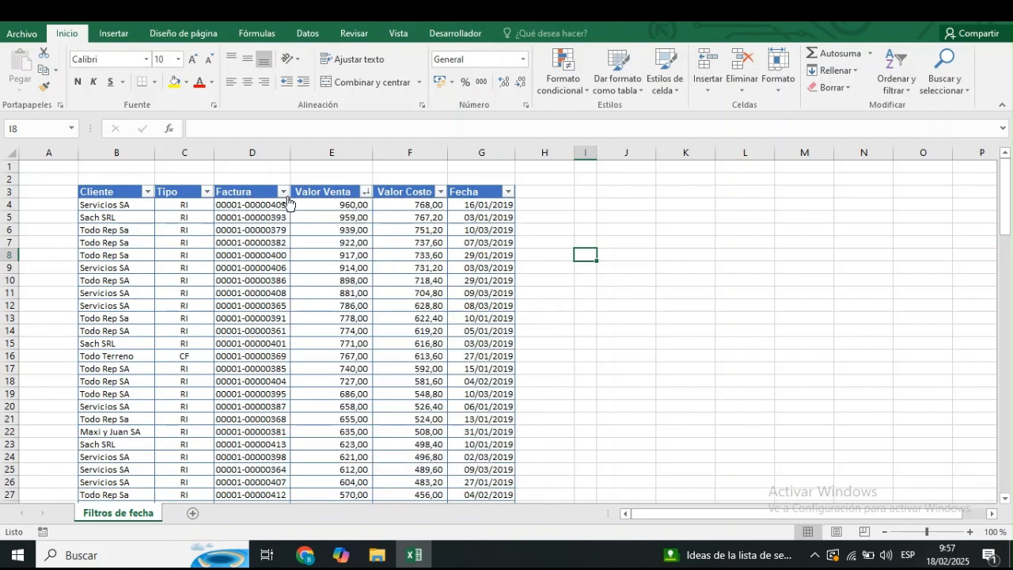
click(282, 192)
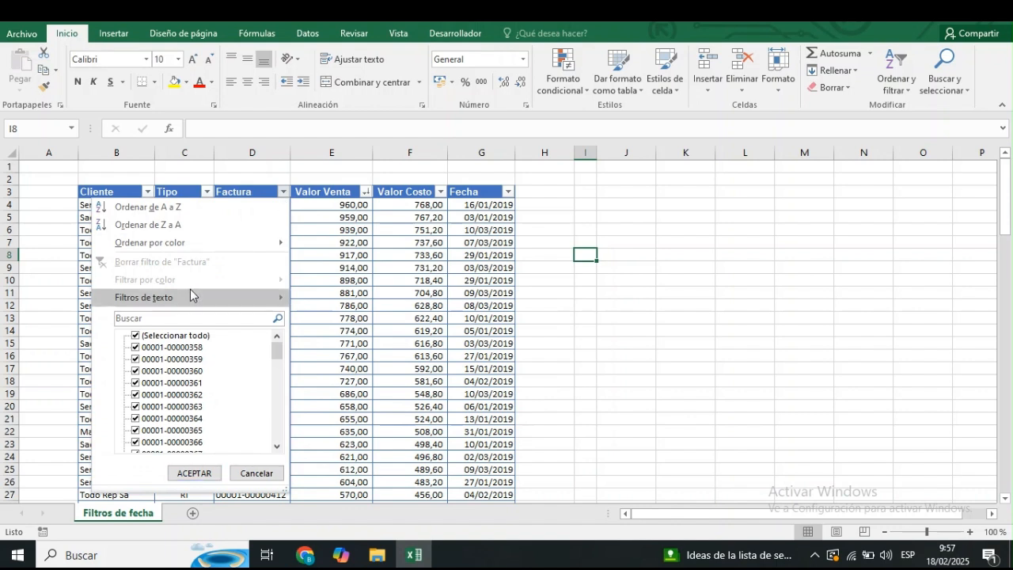
mouse_move(195, 296)
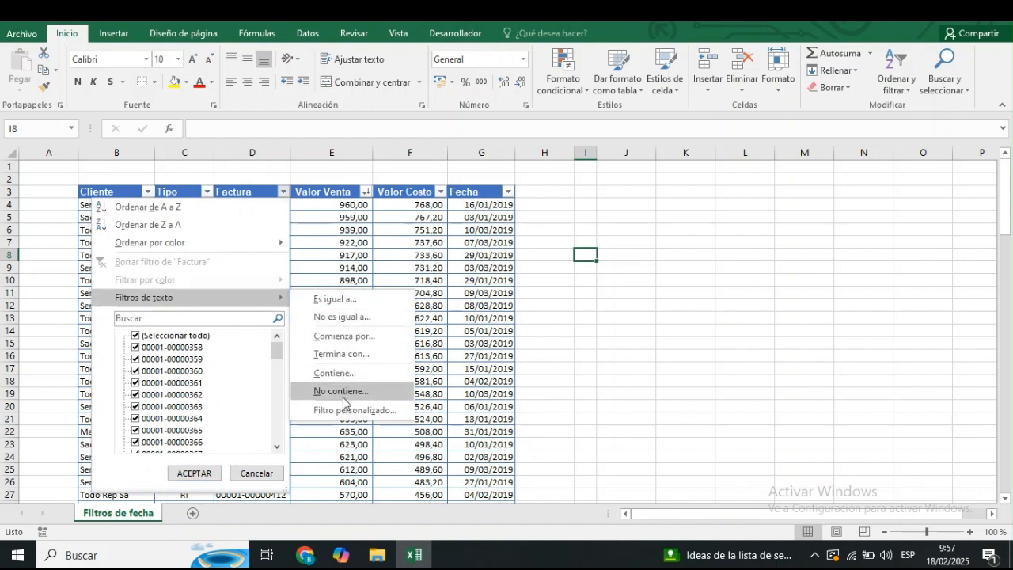
click(565, 291)
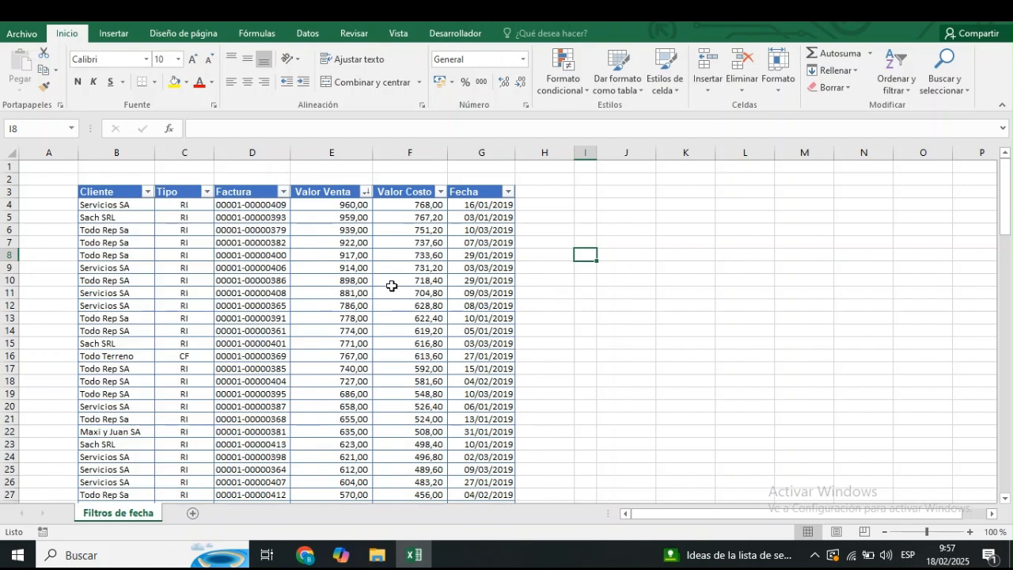
Filter the Fecha column to show only rows dated before 15/03/2019.
click(507, 193)
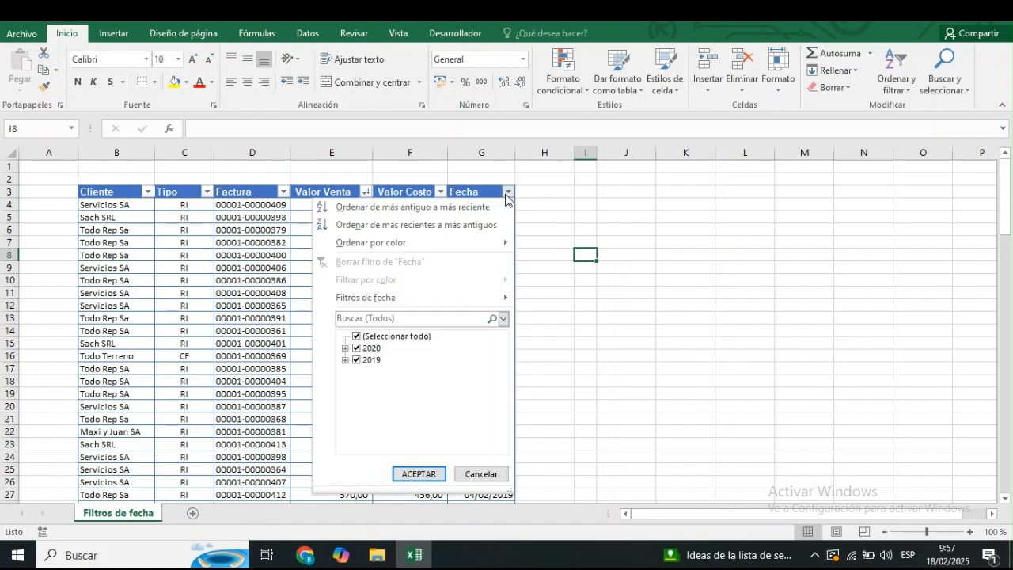
mouse_move(414, 298)
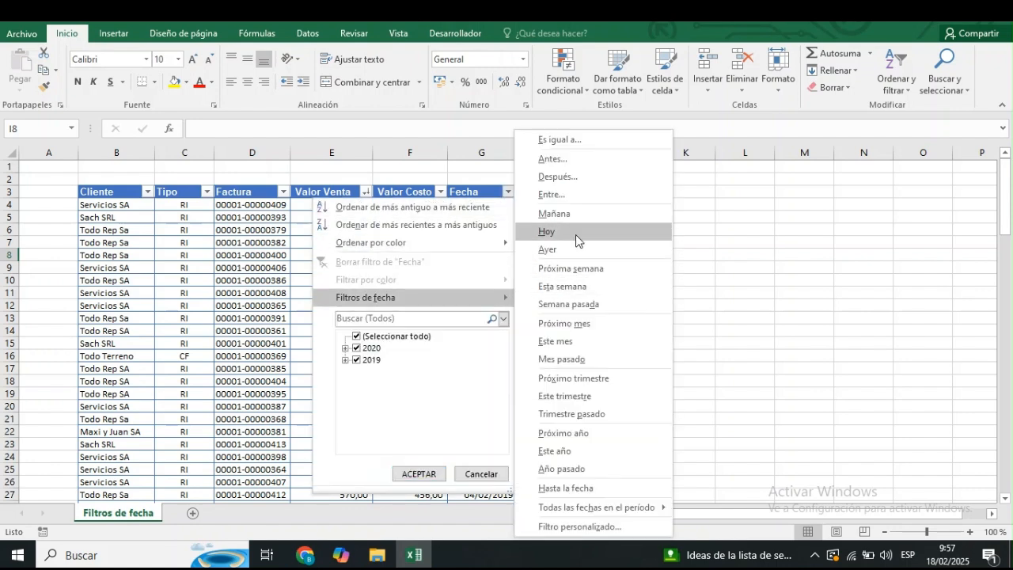
click(575, 164)
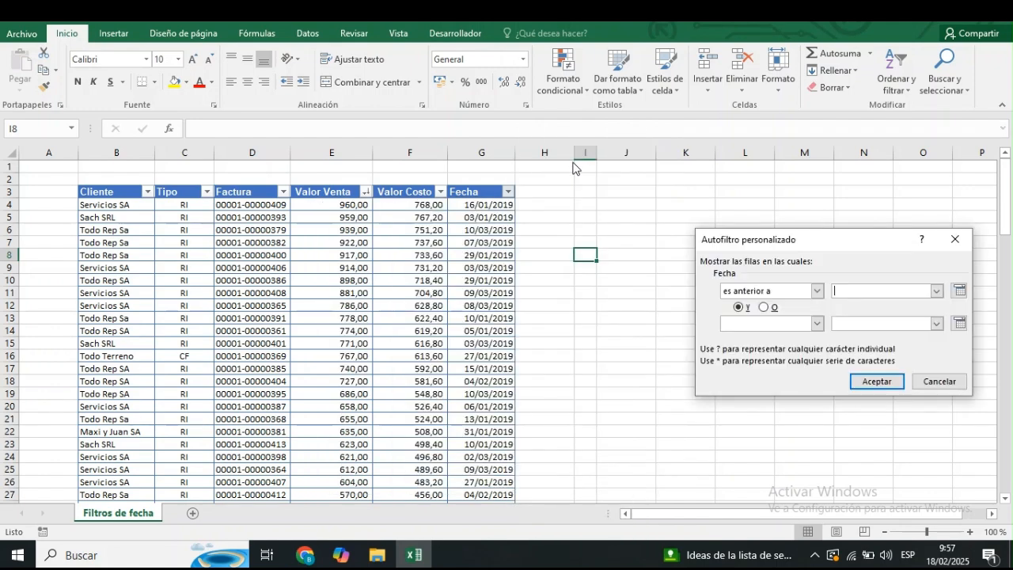
click(851, 294)
text(15/03/2019)
click(877, 380)
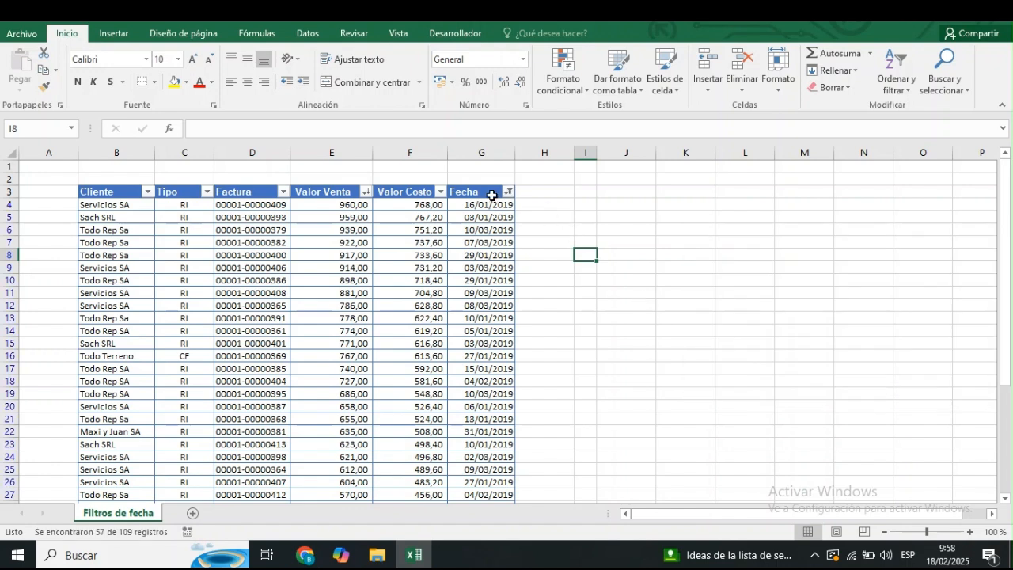
Examine the filtered dates in the Fecha column down to the end of the table and return to its header.
click(491, 194)
click(508, 193)
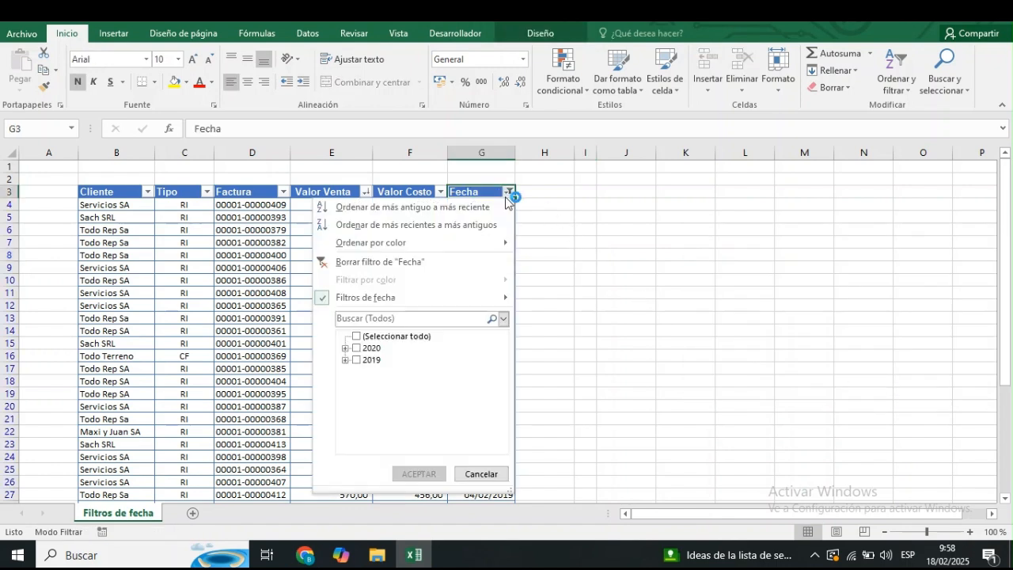
click(565, 250)
click(485, 253)
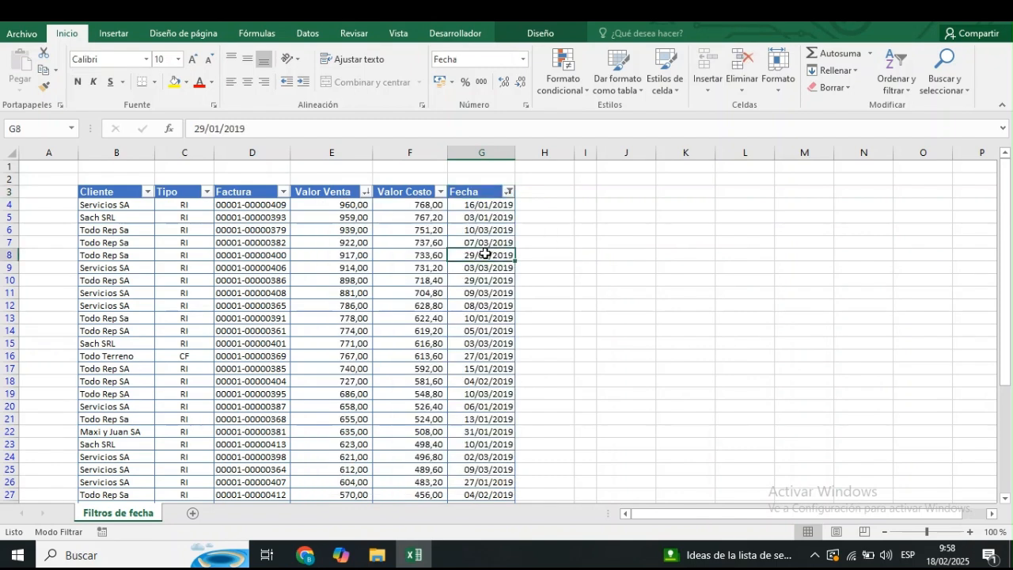
key(Down)
key(Down)
key(Down)
key(Down)
key(Down)
key(Down)
key(Down)
key(Down)
key(Down)
key(Down)
key(Down)
key(Down)
key(Down)
key(Down)
key(Down)
key(Down)
key(Down)
key(Down)
key(Down)
key(Down)
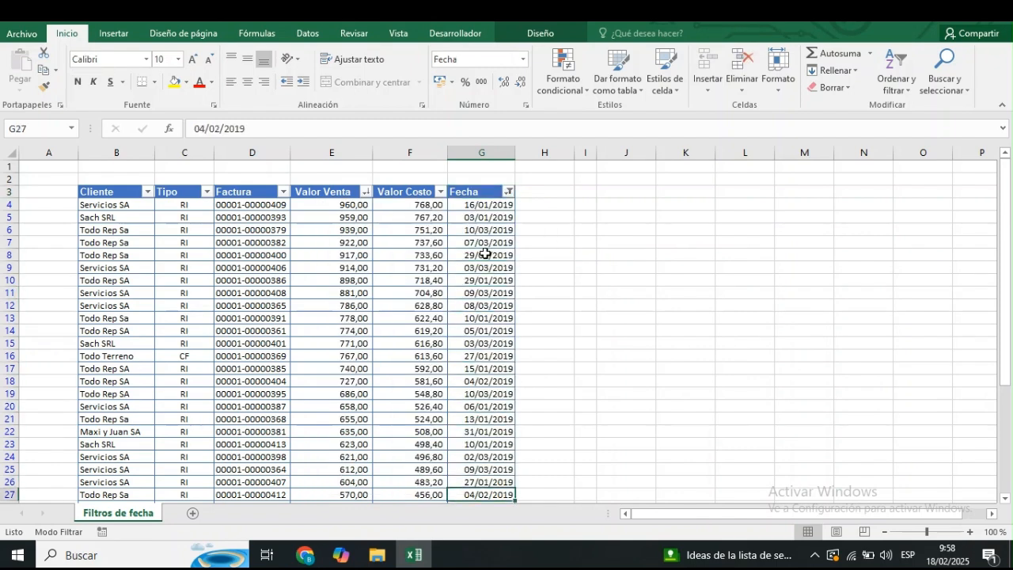
key(Down)
key(Down)
key(Down)
key(Down)
key(Down)
key(Down)
key(Down)
key(Down)
key(Down)
key(Down)
key(Down)
key(Down)
key(Down)
key(Down)
key(Down)
key(Down)
key(Down)
key(Down)
key(Down)
key(Down)
key(Up)
key(Up)
key(Up)
key(Up)
key(Up)
key(Up)
key(Up)
key(Up)
key(Up)
key(Up)
key(Up)
key(Up)
key(Up)
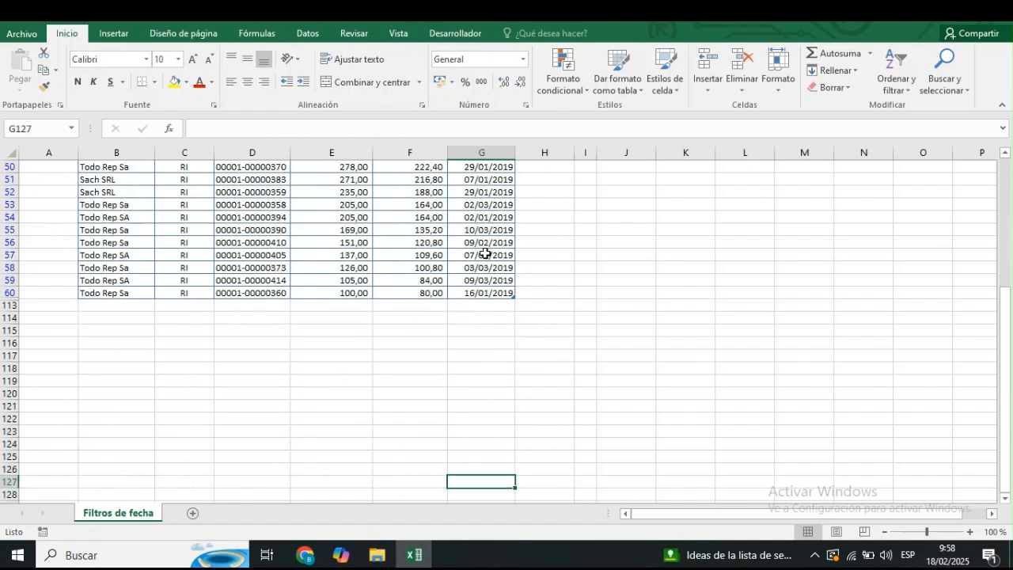
key(Up)
key(Up)
key(Up)
key(Up)
key(Up)
key(Up)
key(Up)
key(Up)
key(Up)
key(Up)
key(Up)
key(Up)
key(Up)
key(Up)
key(Up)
key(Up)
key(Up)
key(Up)
key(Up)
key(Up)
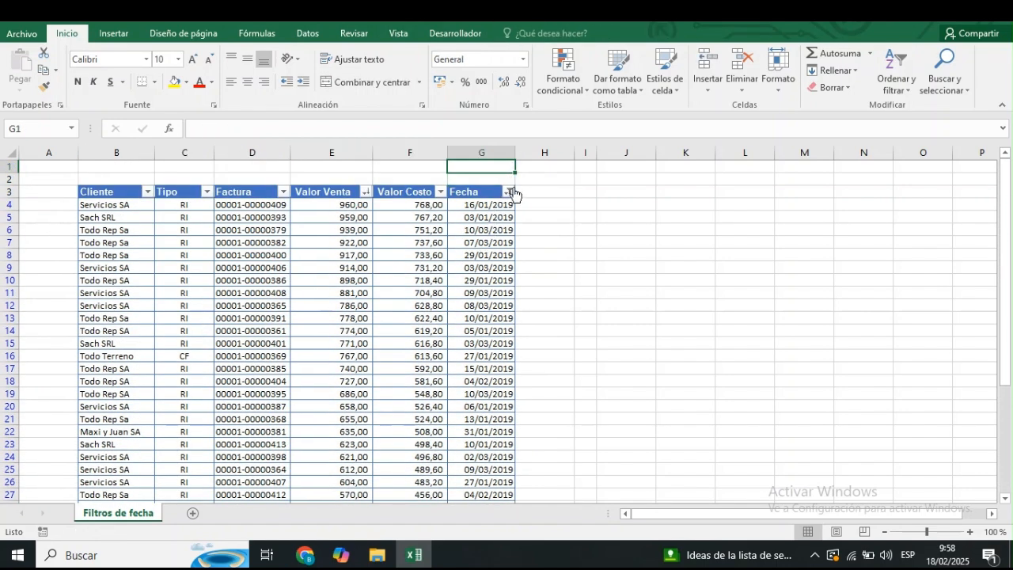
Remove the date restriction by reselecting all dates in the Fecha column's filter.
click(510, 192)
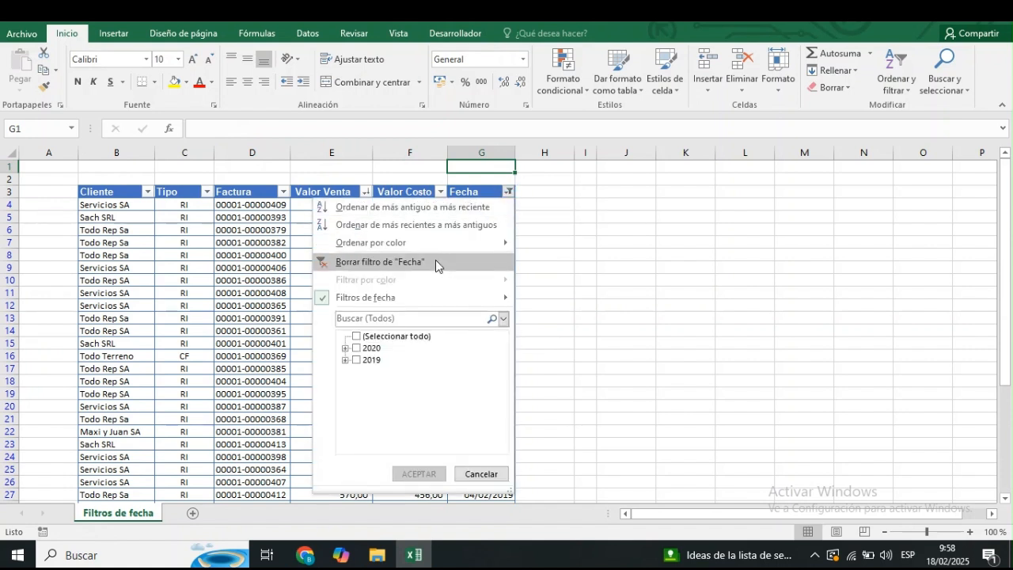
click(355, 338)
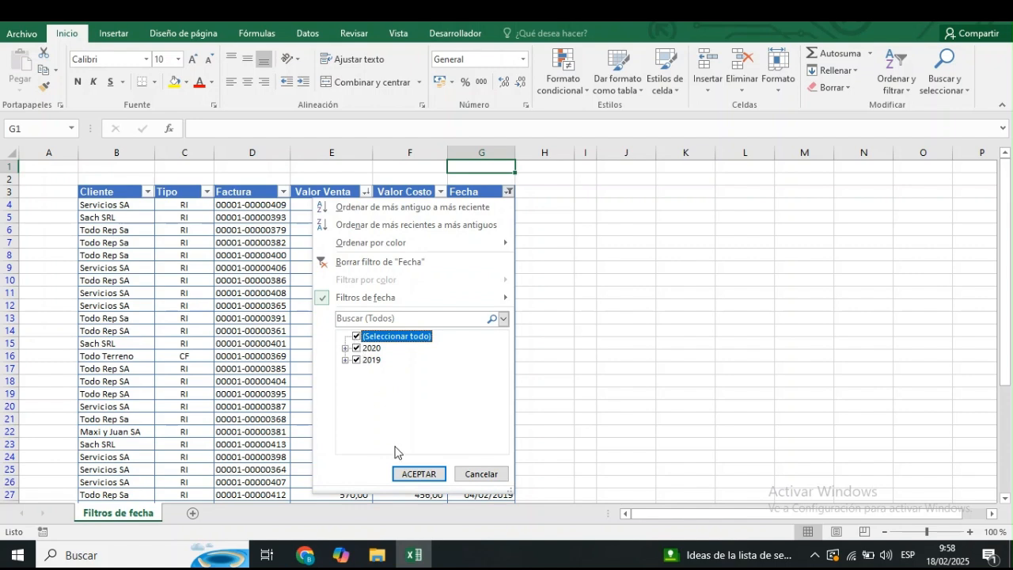
click(405, 472)
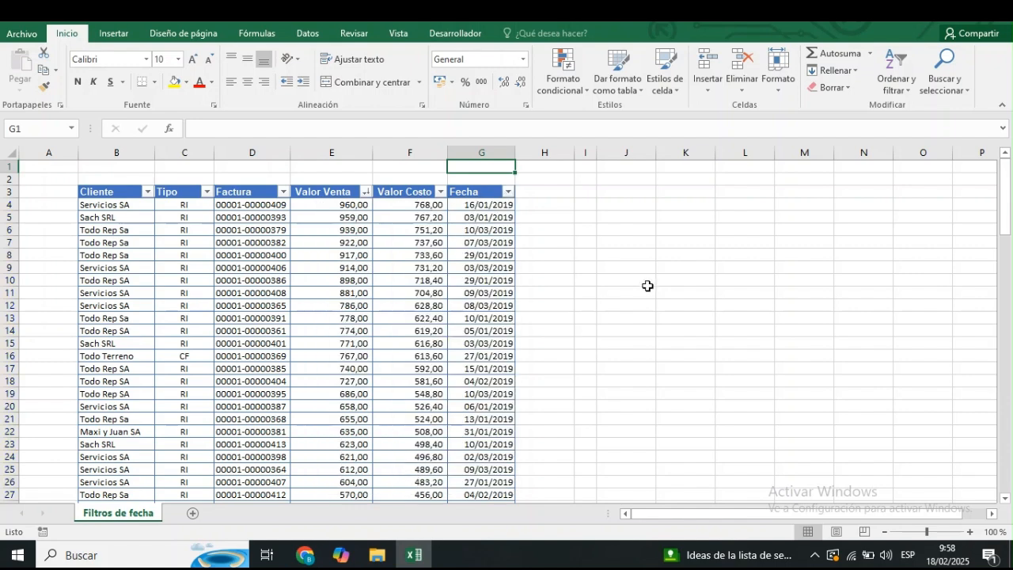
click(365, 192)
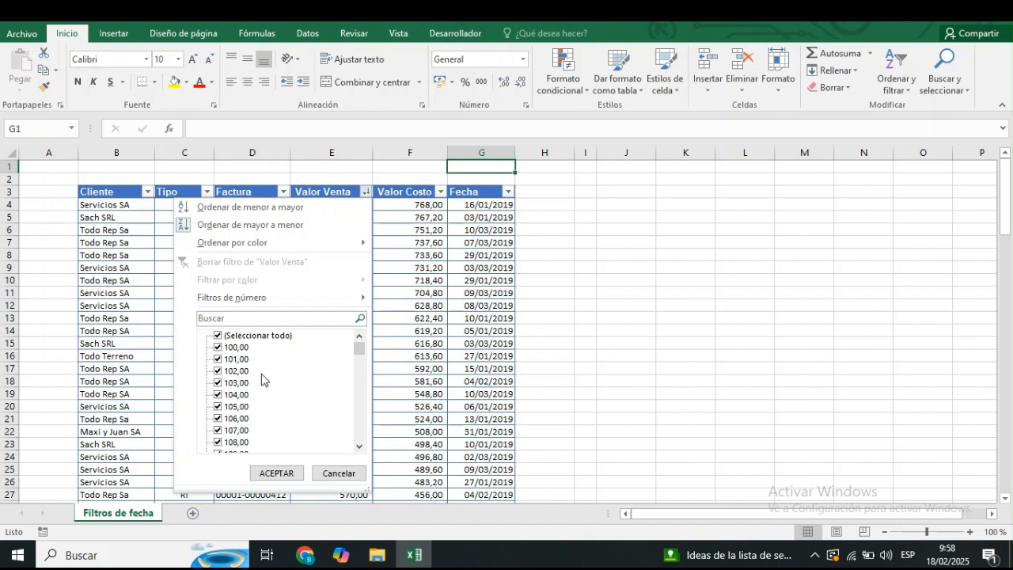
click(228, 337)
drag(361, 448, 361, 448)
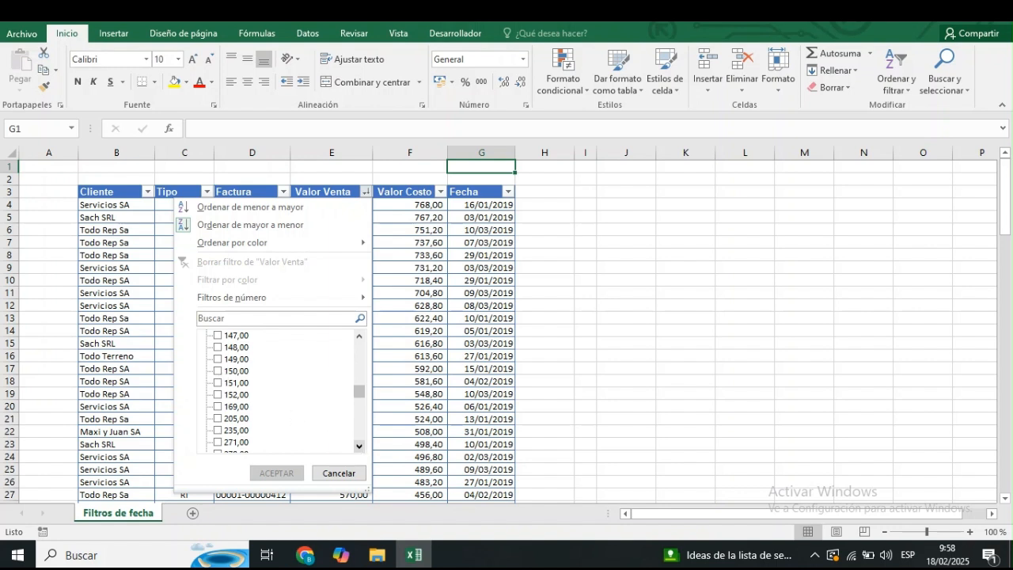
click(218, 371)
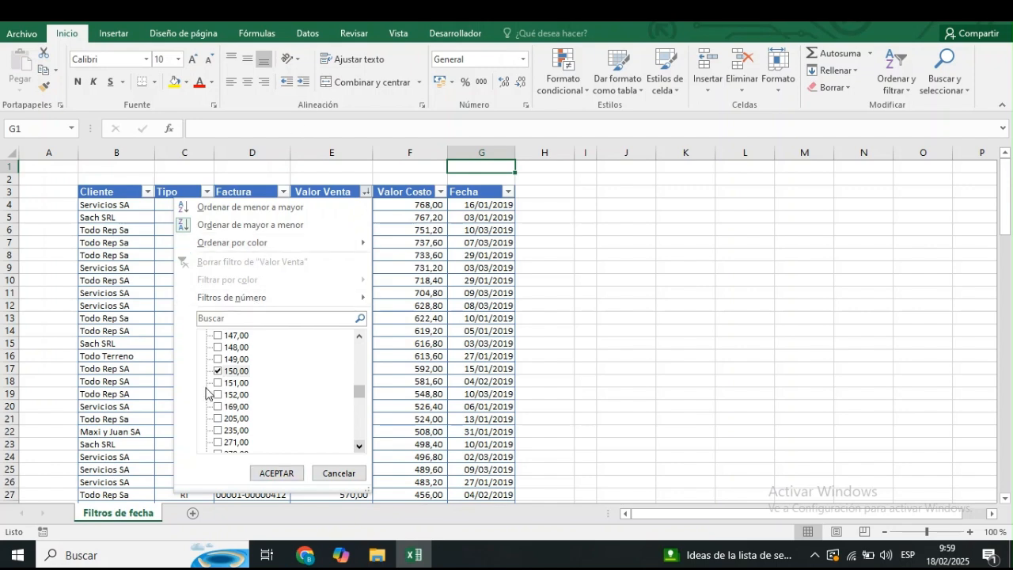
click(218, 383)
click(219, 395)
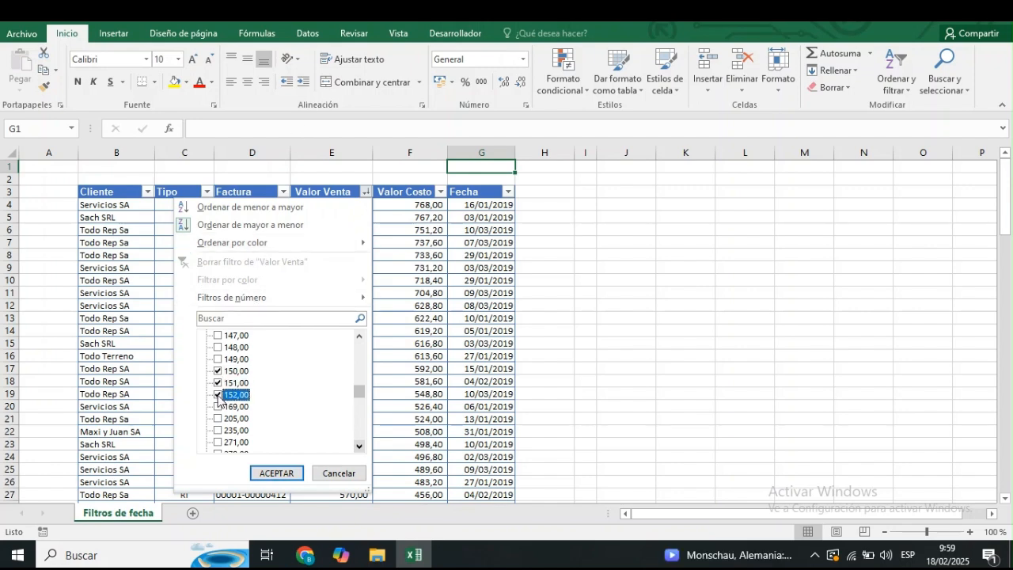
click(339, 473)
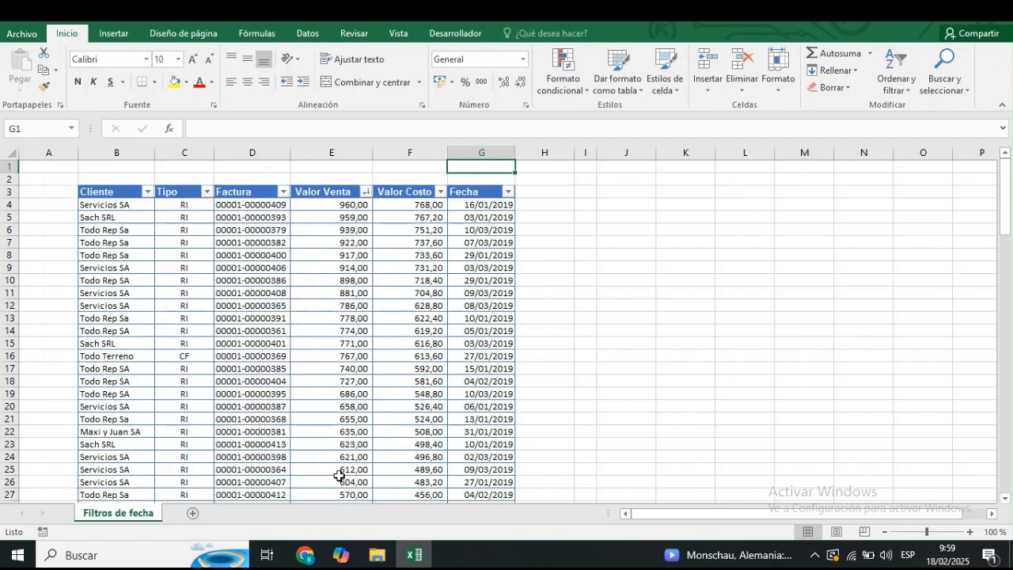
Filter the Valor Venta column to values between 150 and 250 inclusive.
click(366, 191)
mouse_move(289, 302)
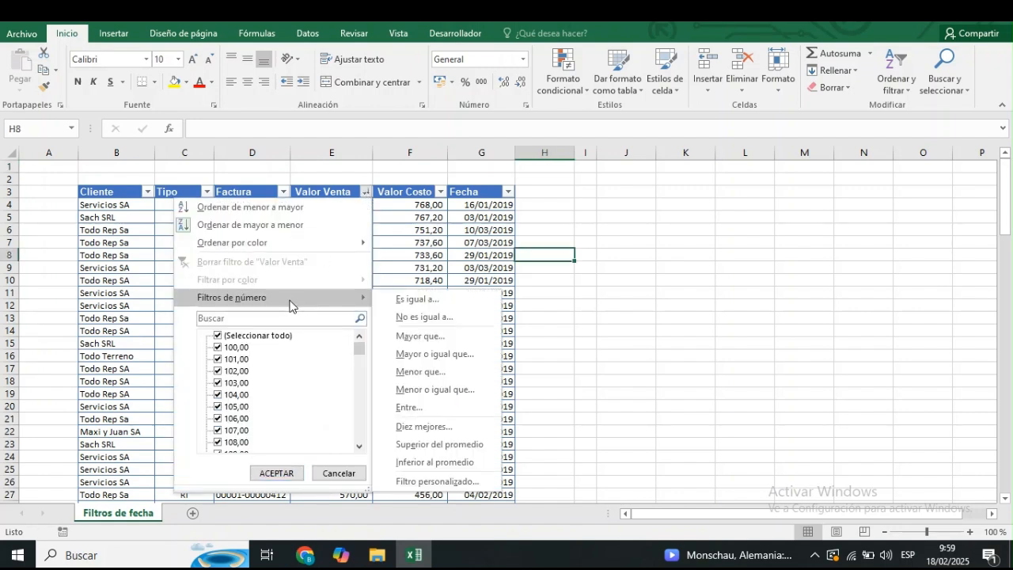
click(420, 419)
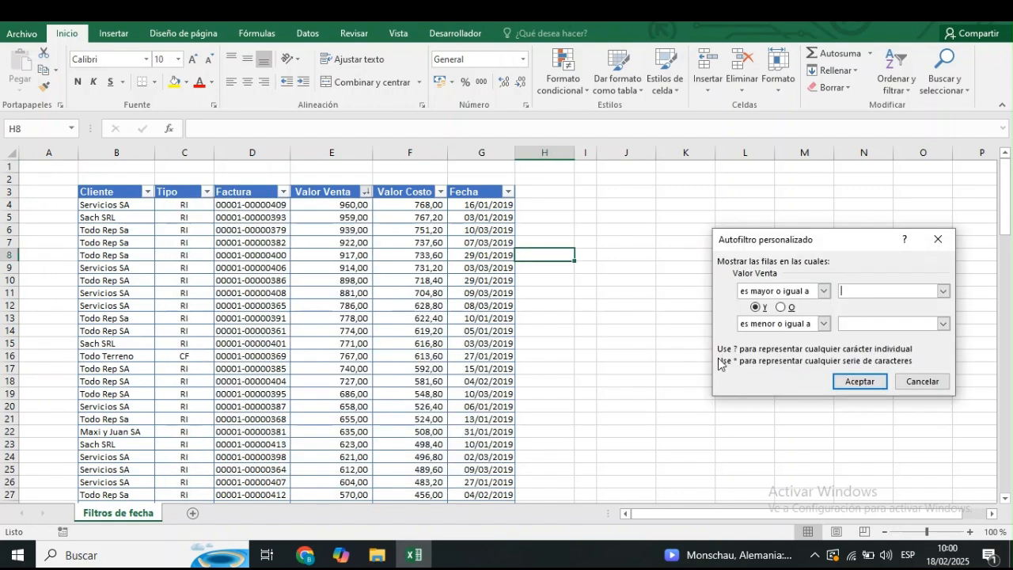
click(943, 323)
right_click(855, 321)
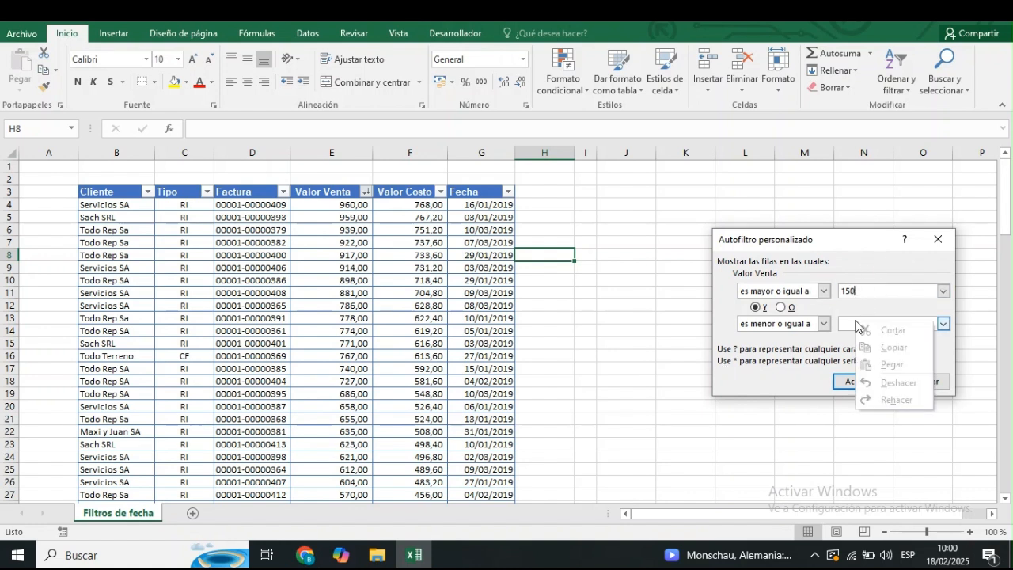
click(839, 327)
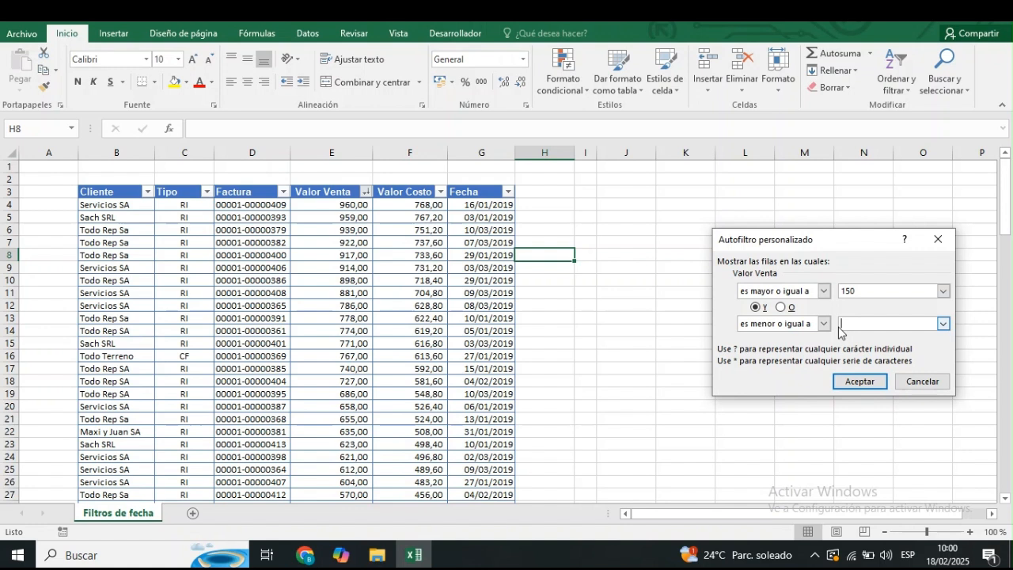
click(839, 327)
text(250)
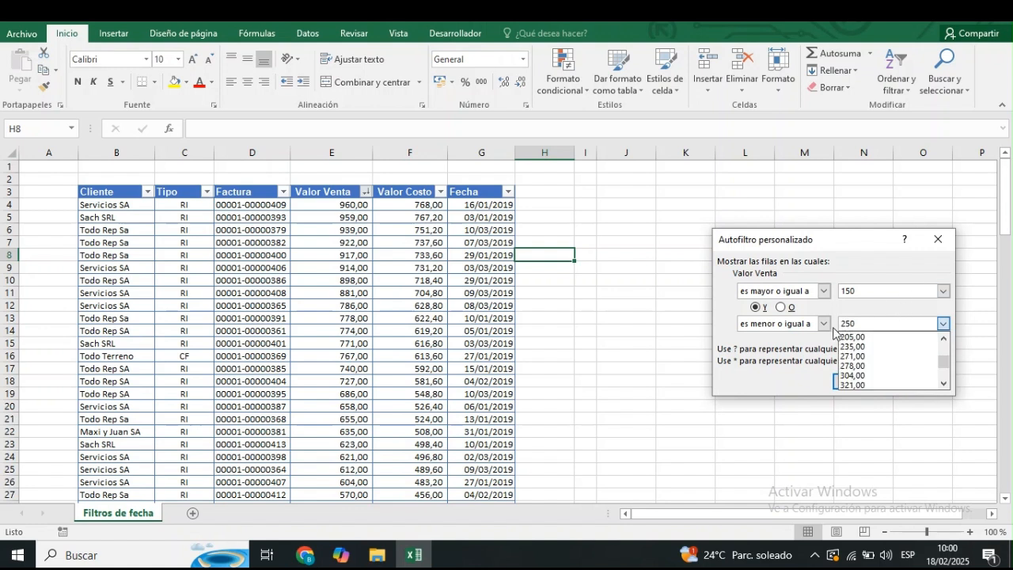
click(824, 338)
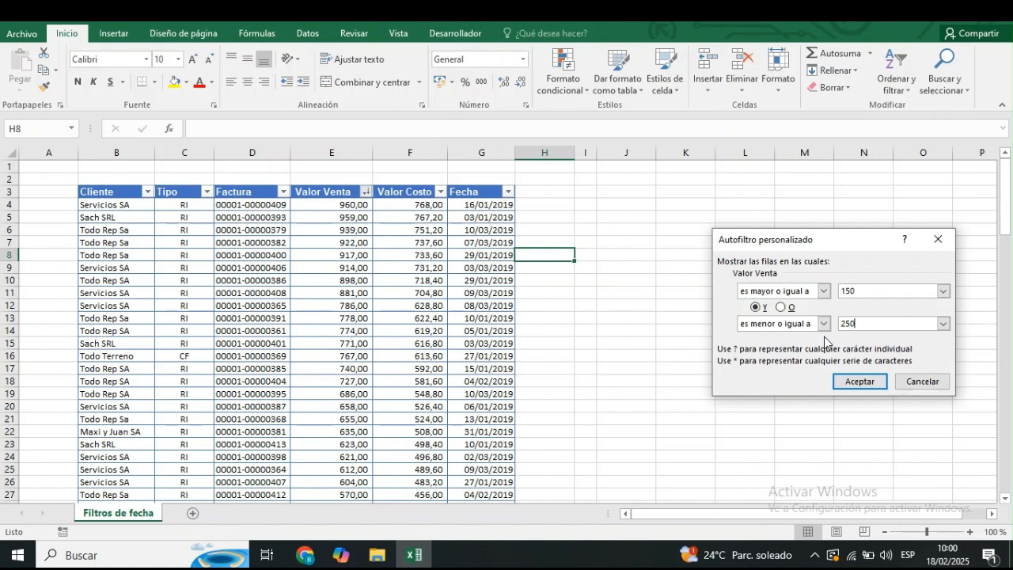
click(847, 380)
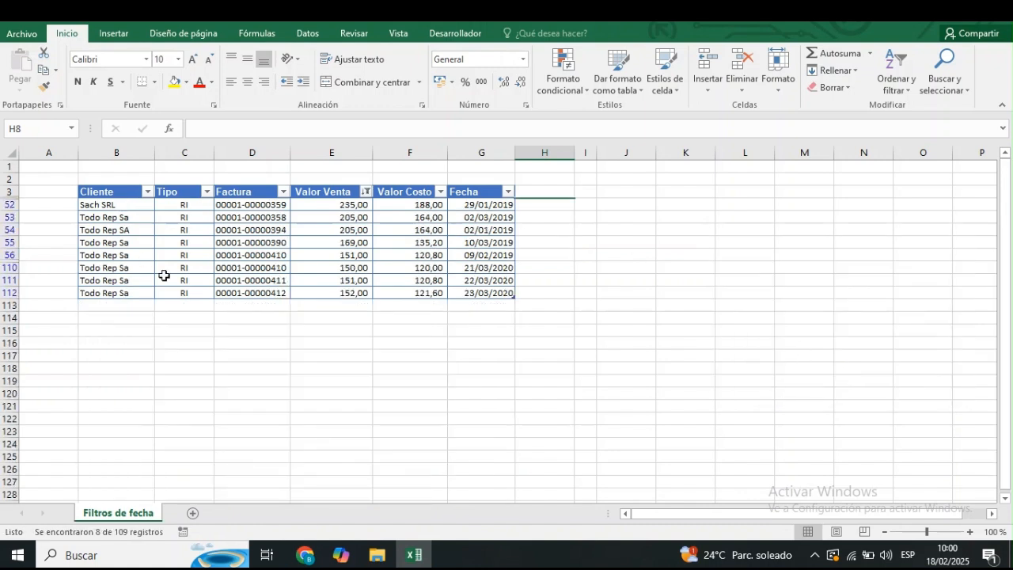
Clear the number filter from the Valor Venta column.
click(365, 191)
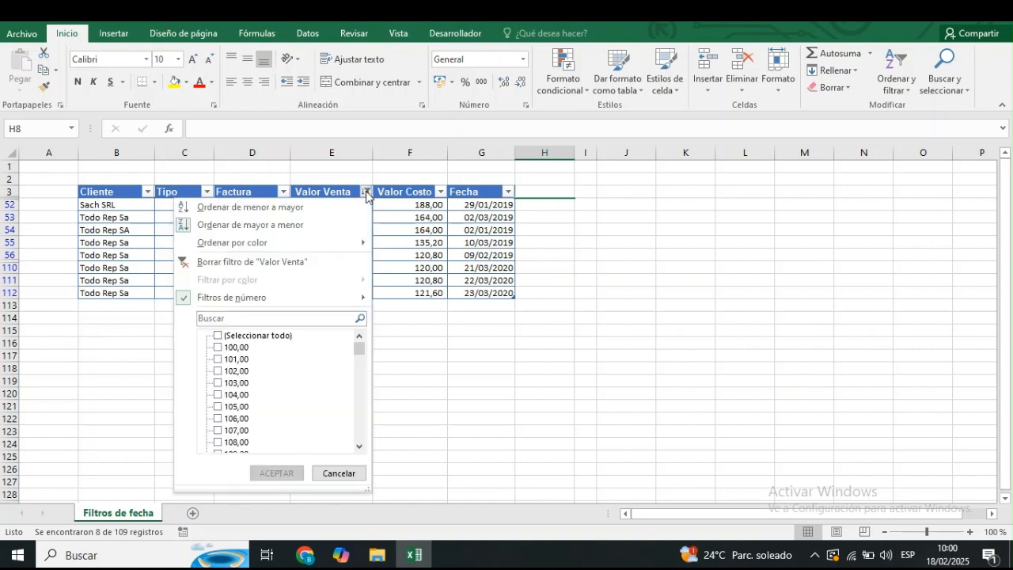
click(366, 193)
click(367, 194)
click(293, 262)
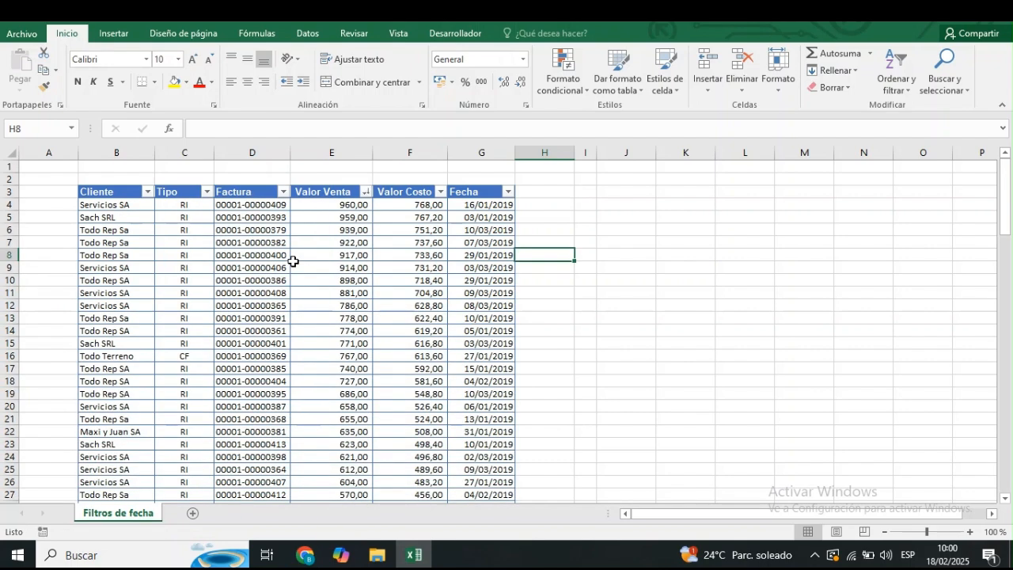
Filter the Cliente column to show only clients whose name begins with M.
click(147, 192)
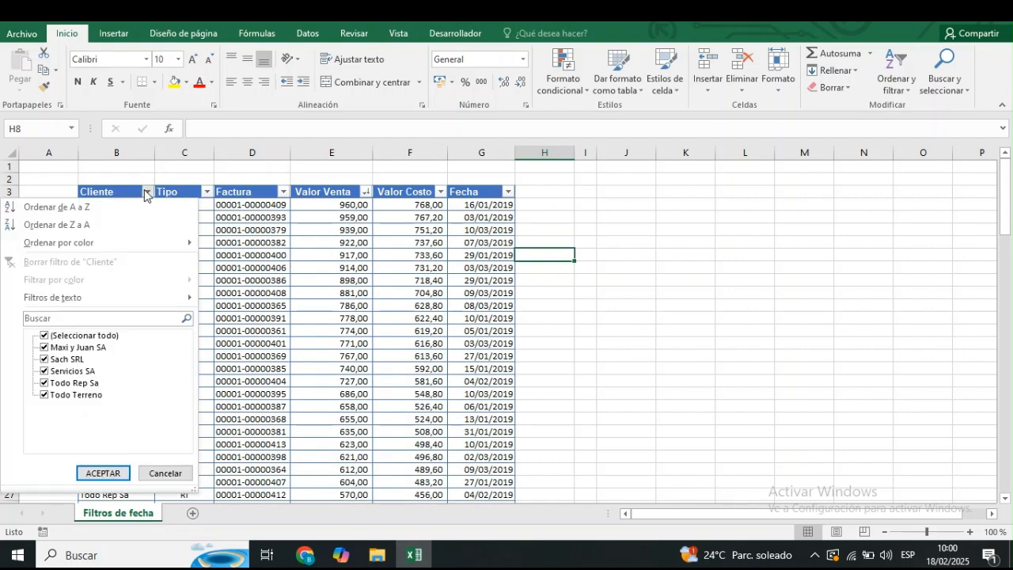
mouse_move(97, 307)
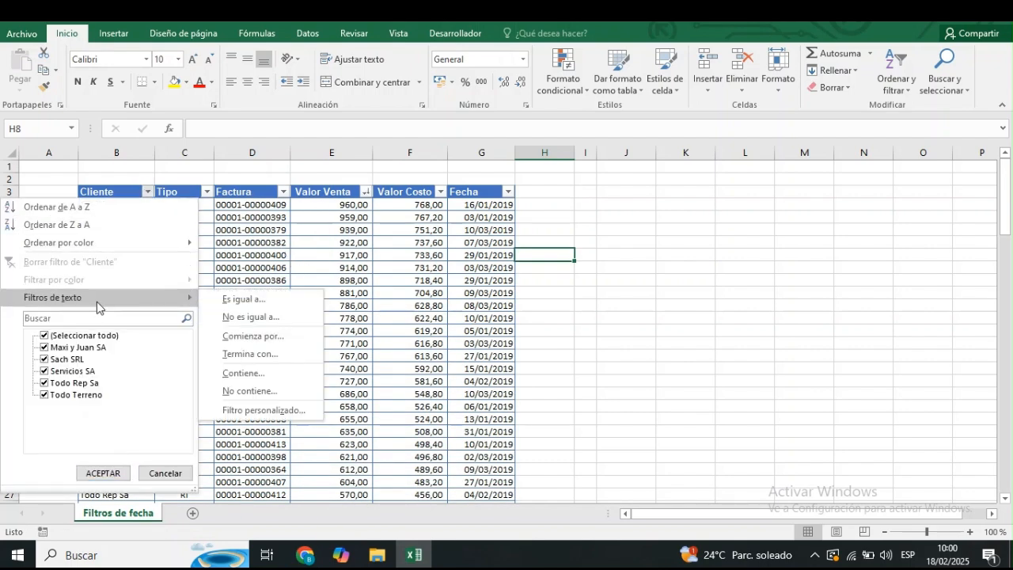
click(242, 340)
text(M)
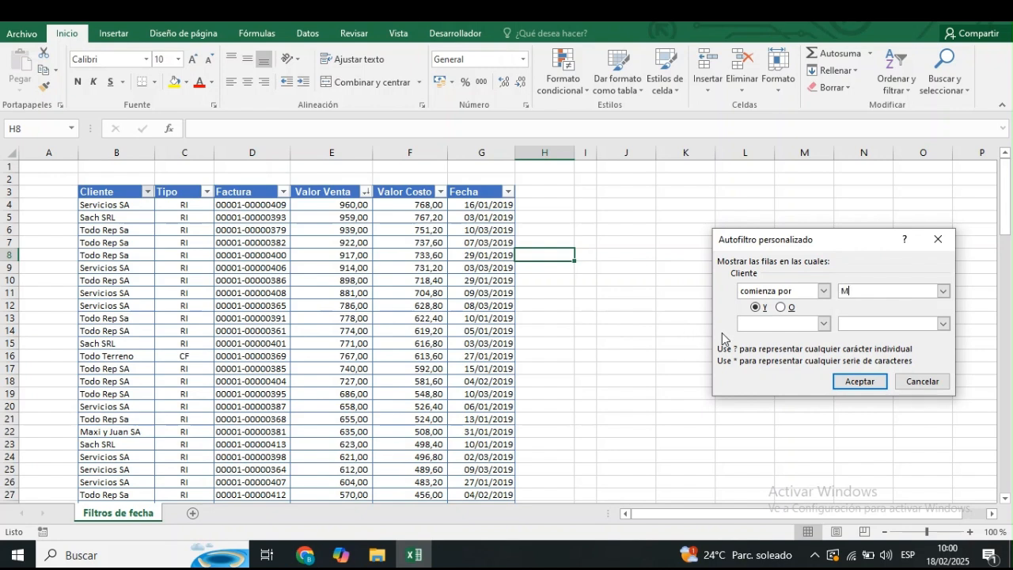
click(859, 381)
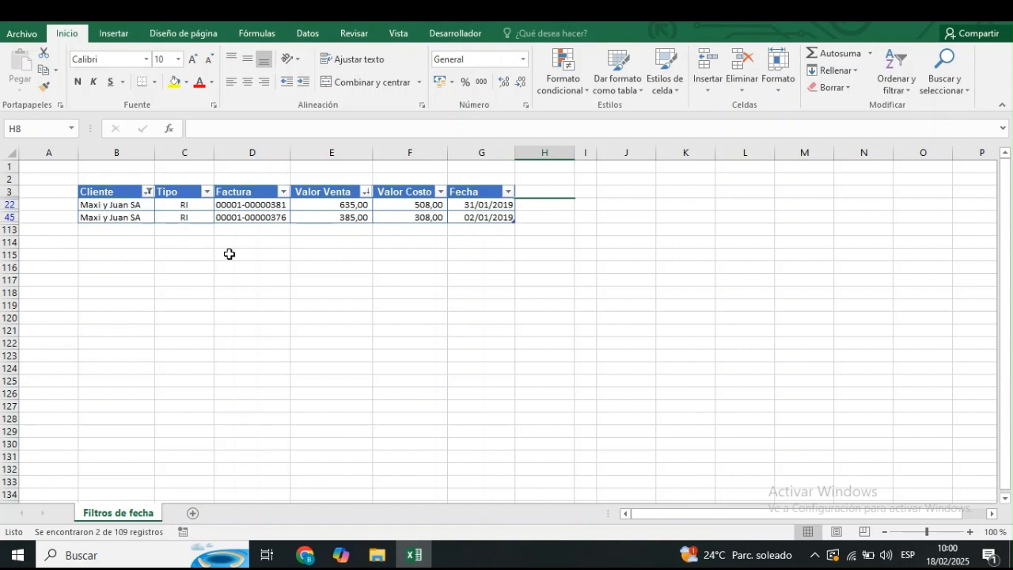
Clear the text filter from the Cliente column and fill client cells B6:B8 with yellow.
click(147, 193)
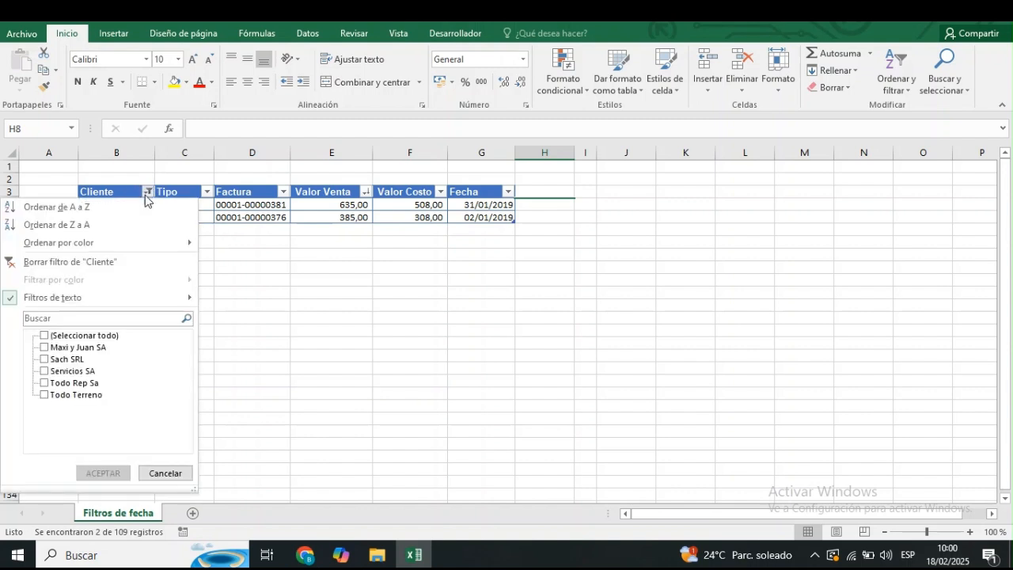
click(115, 263)
drag(117, 230, 119, 254)
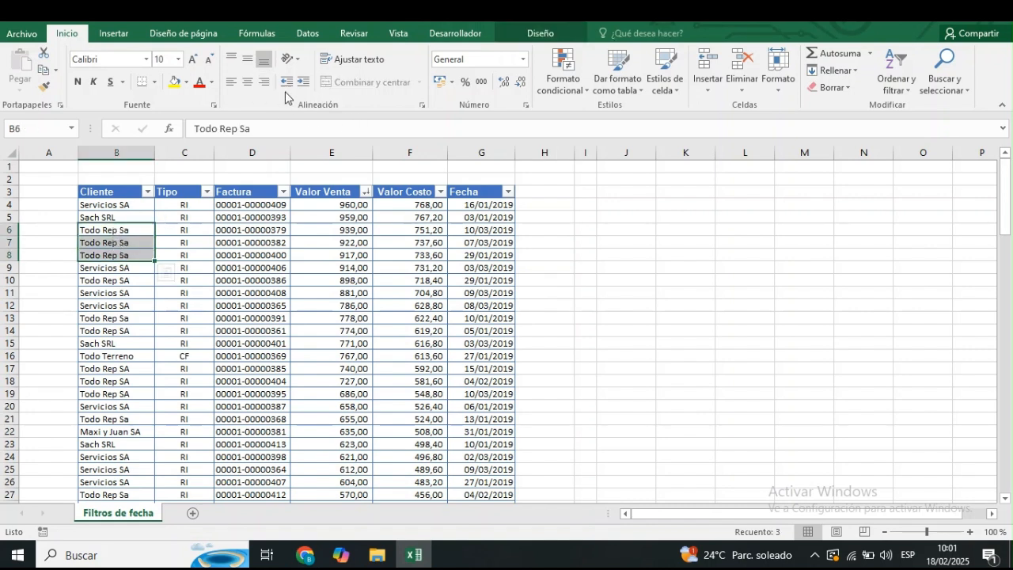
click(188, 80)
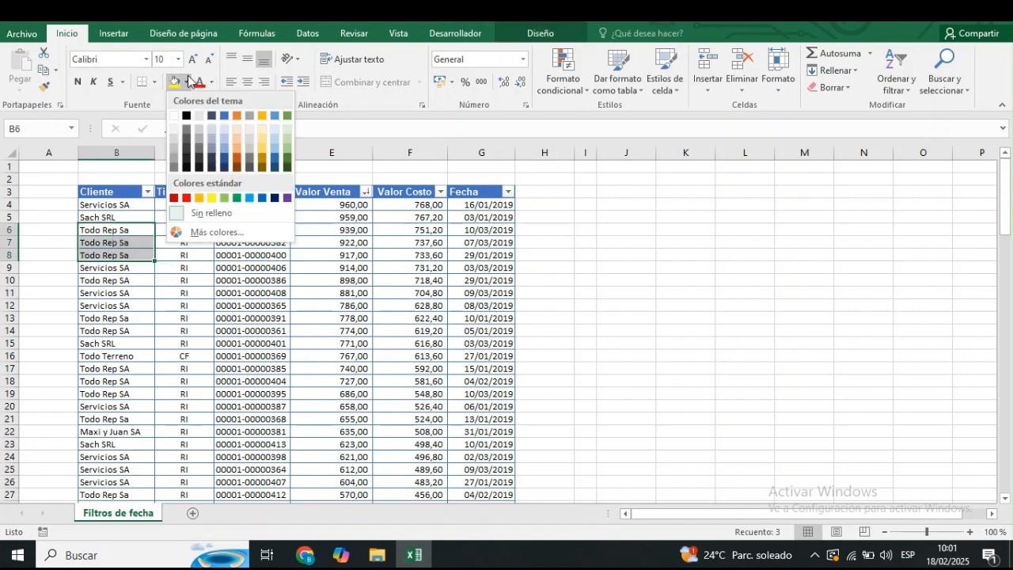
click(210, 199)
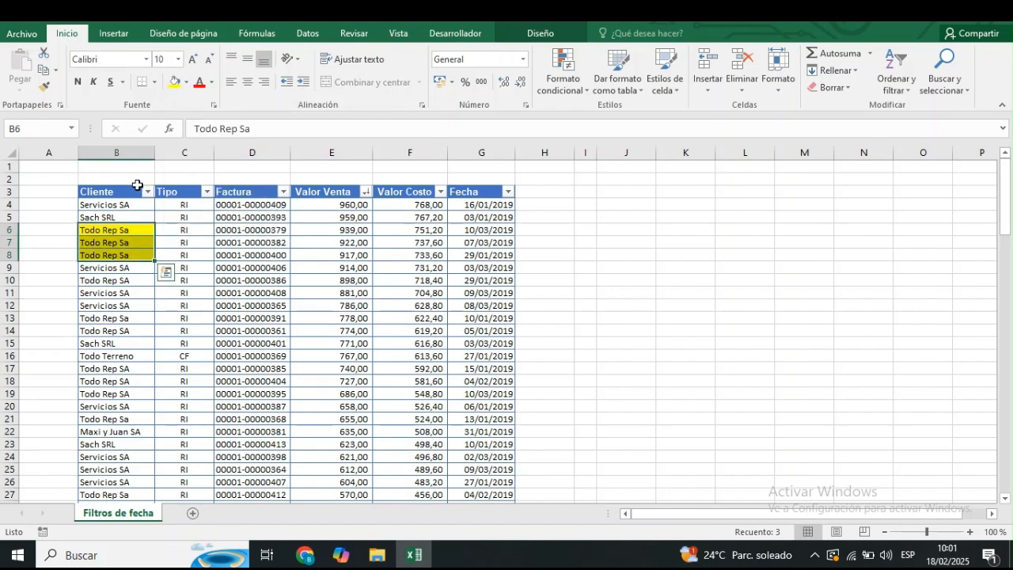
Filter the Cliente column by cell color to show only the yellow cells.
click(146, 192)
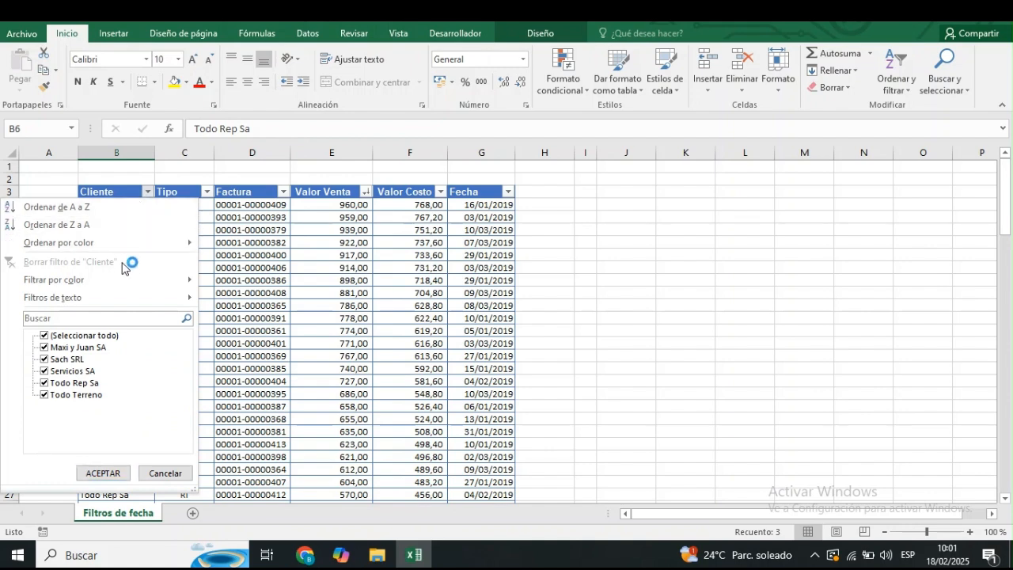
mouse_move(130, 279)
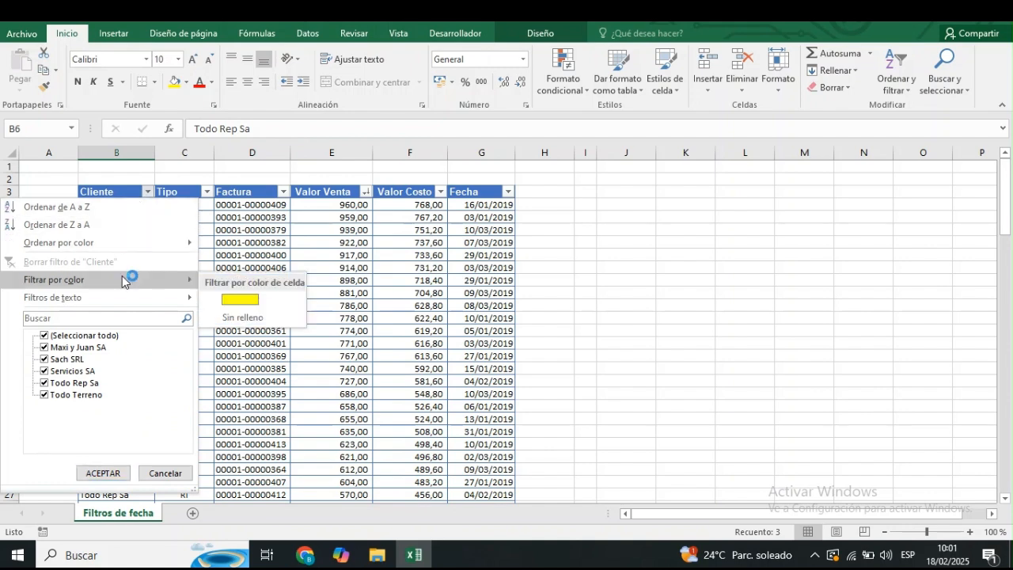
click(274, 302)
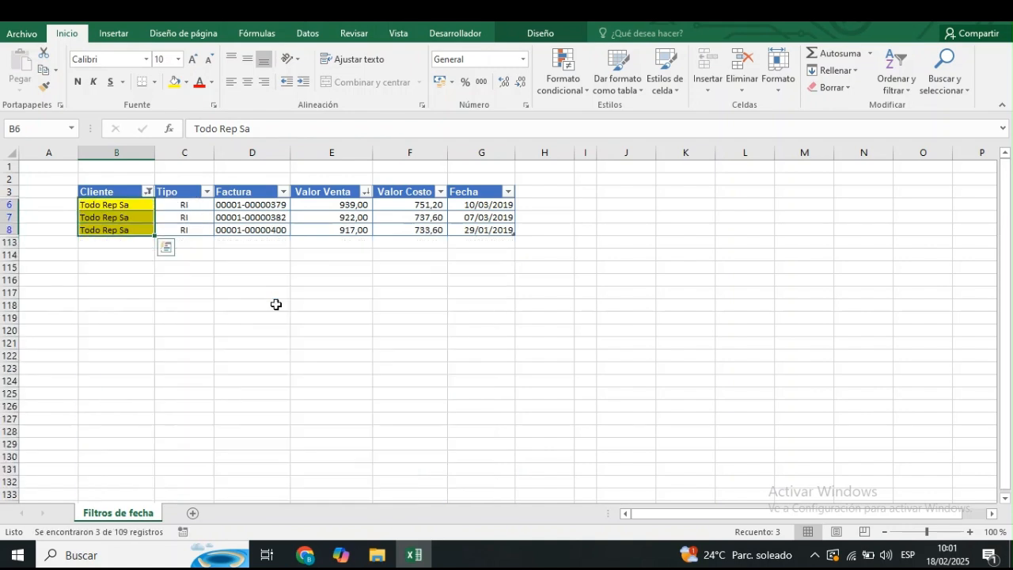
Clear the color filter from the Cliente column and fill client cells B11:B12 with light green.
click(148, 192)
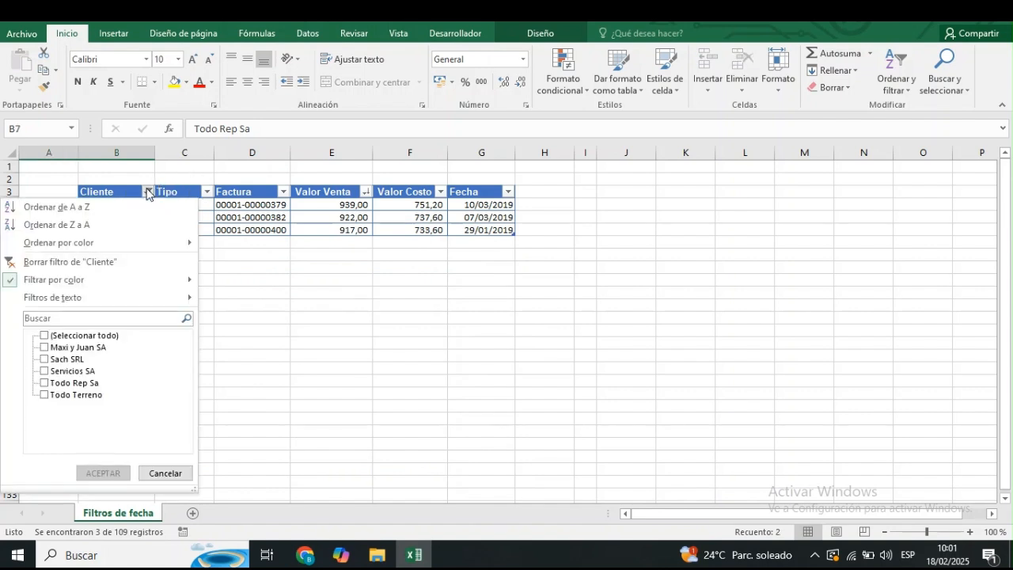
click(117, 258)
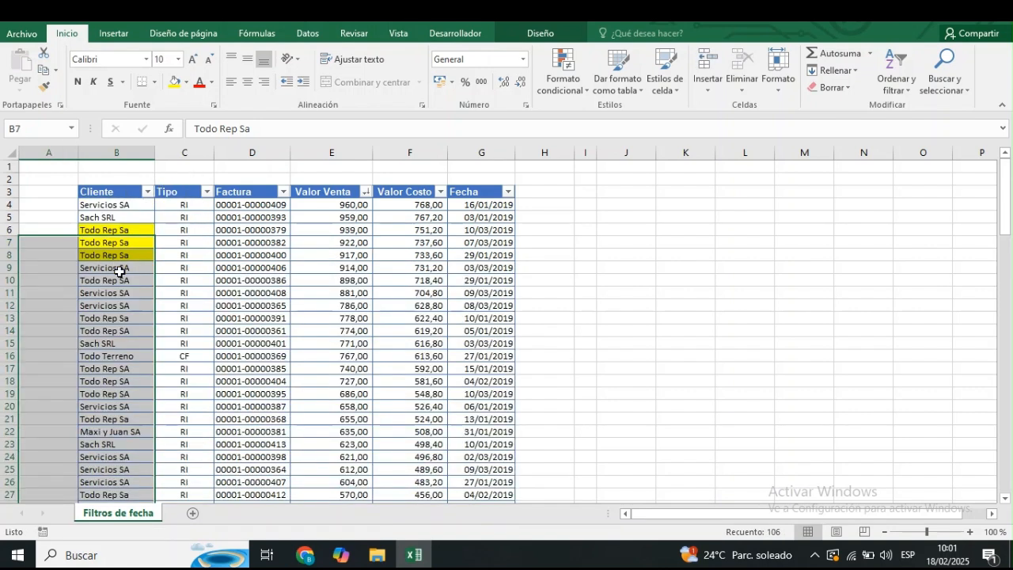
click(119, 291)
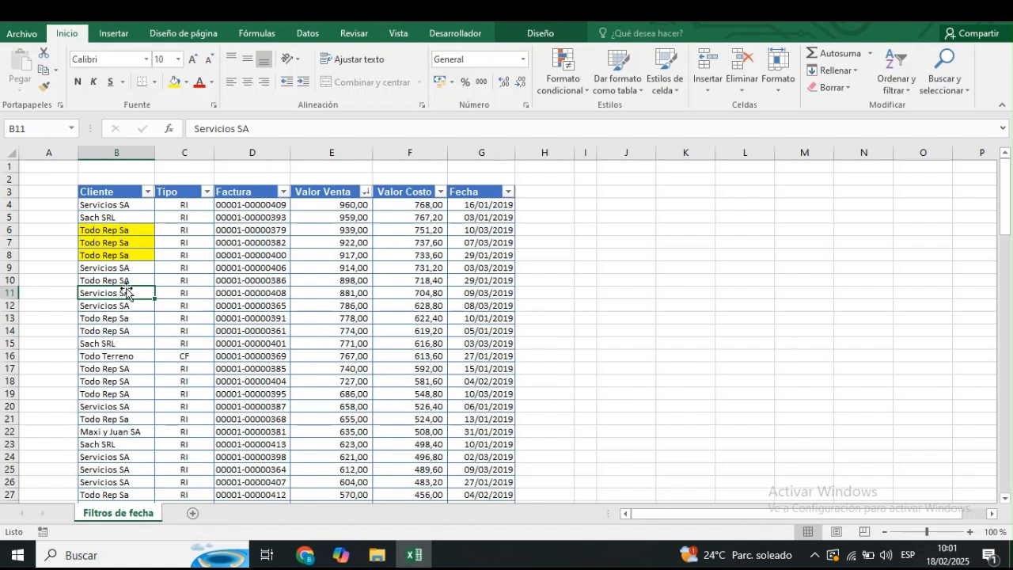
drag(126, 293, 127, 306)
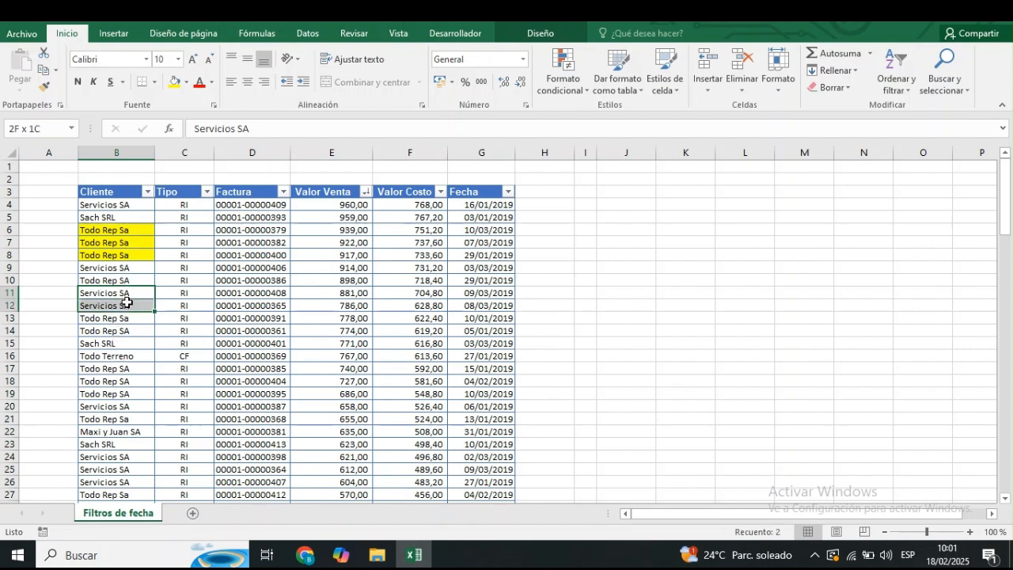
click(187, 85)
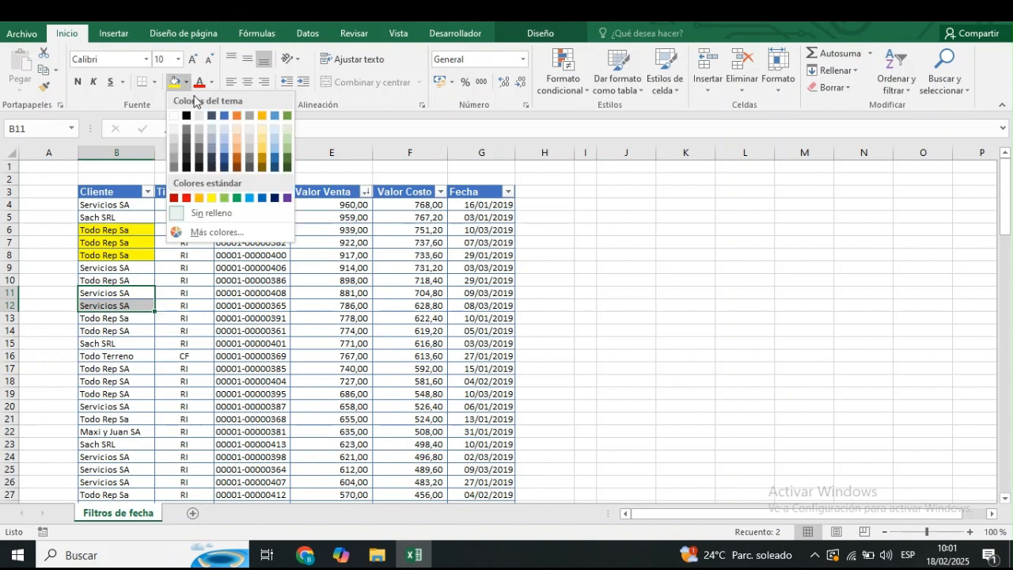
click(288, 153)
click(273, 268)
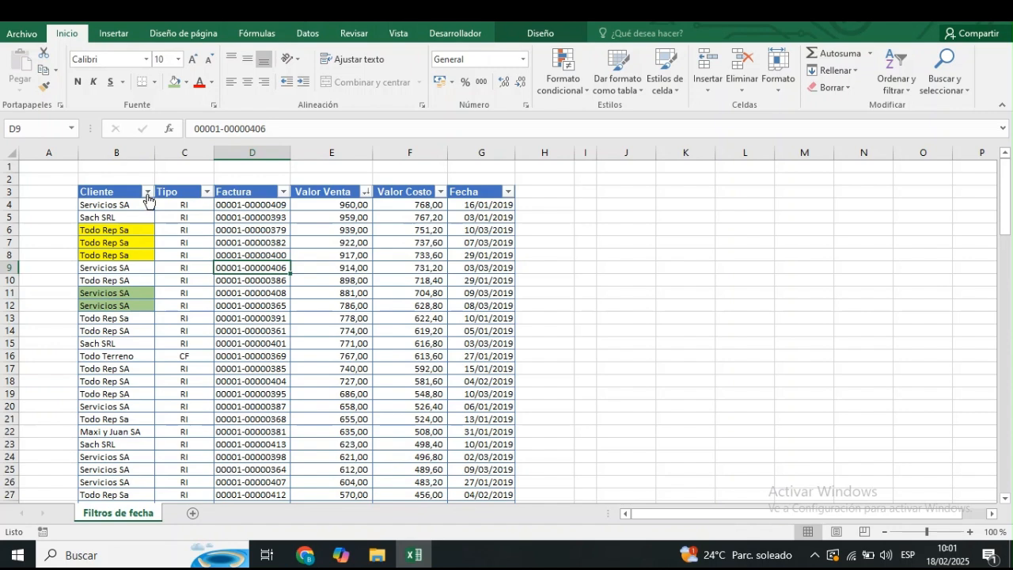
Filter the Cliente column to show only cells without fill, and clear that filter again.
click(147, 192)
mouse_move(132, 276)
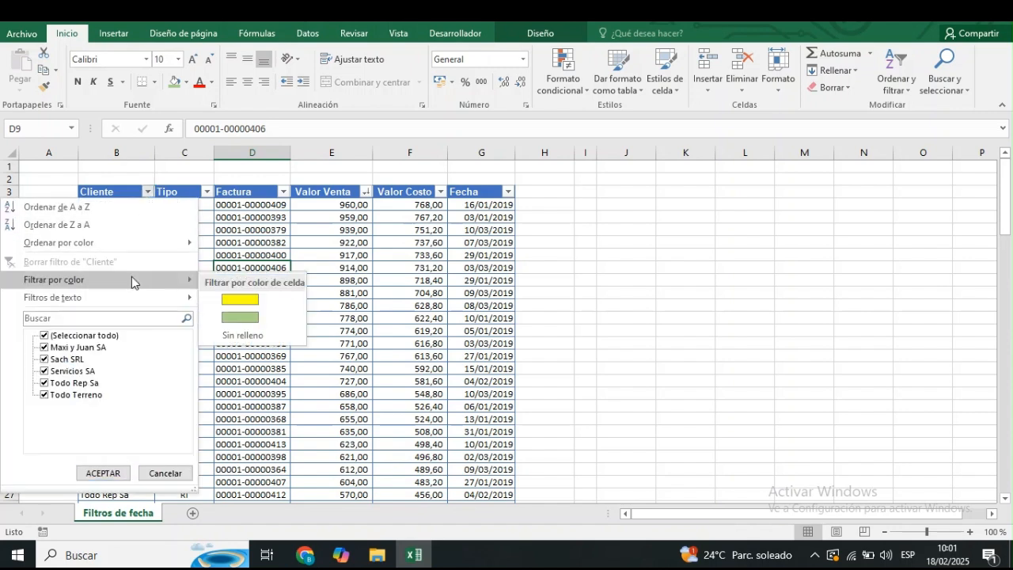
click(273, 334)
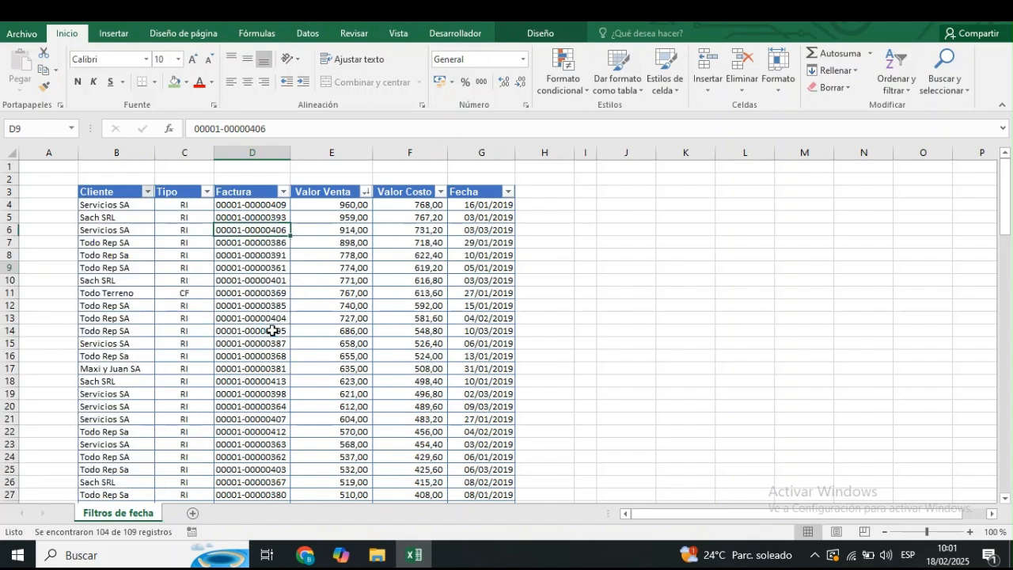
click(146, 193)
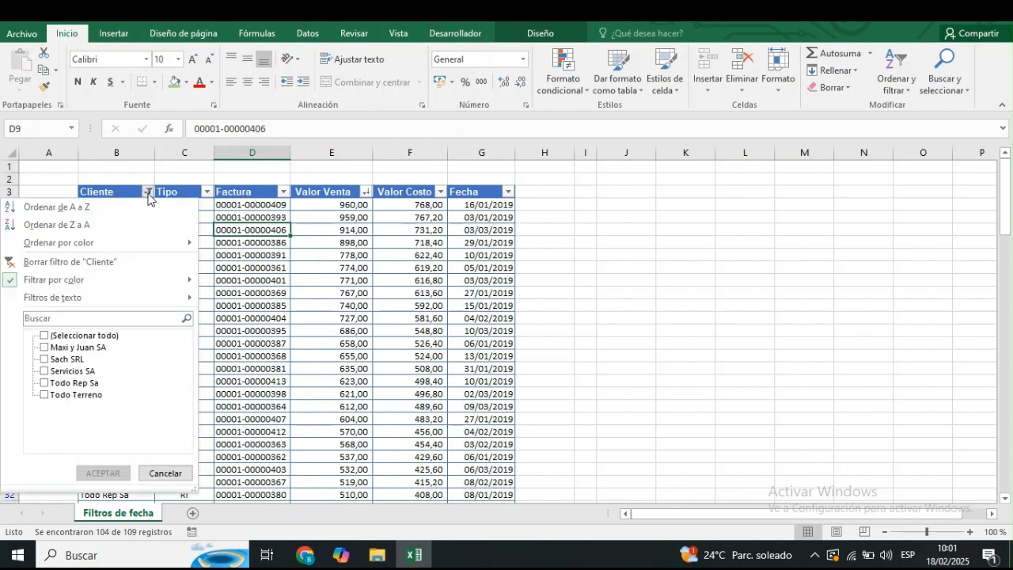
click(116, 270)
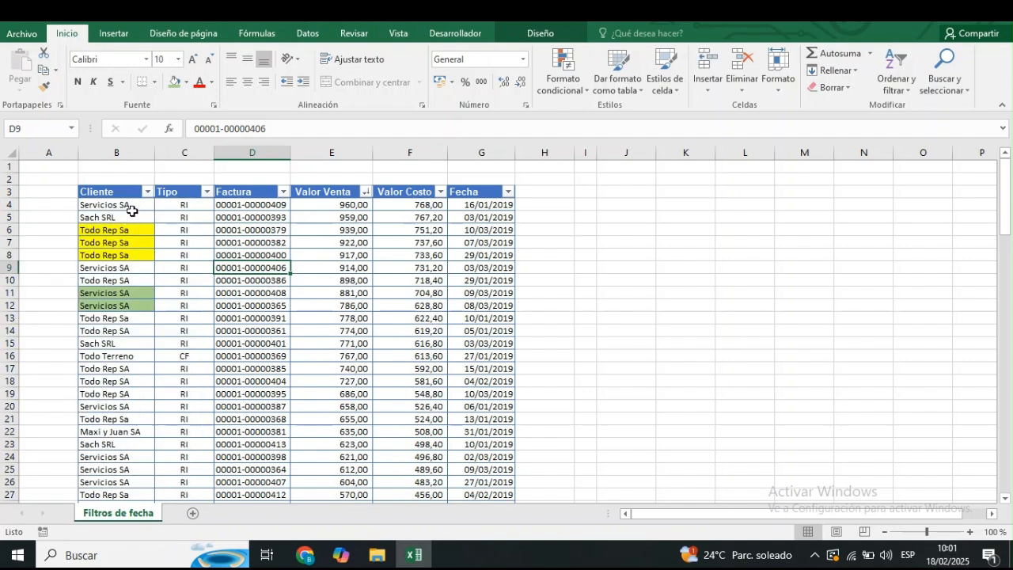
Filter the Cliente column by cell color to show only the green cells.
click(146, 192)
mouse_move(116, 285)
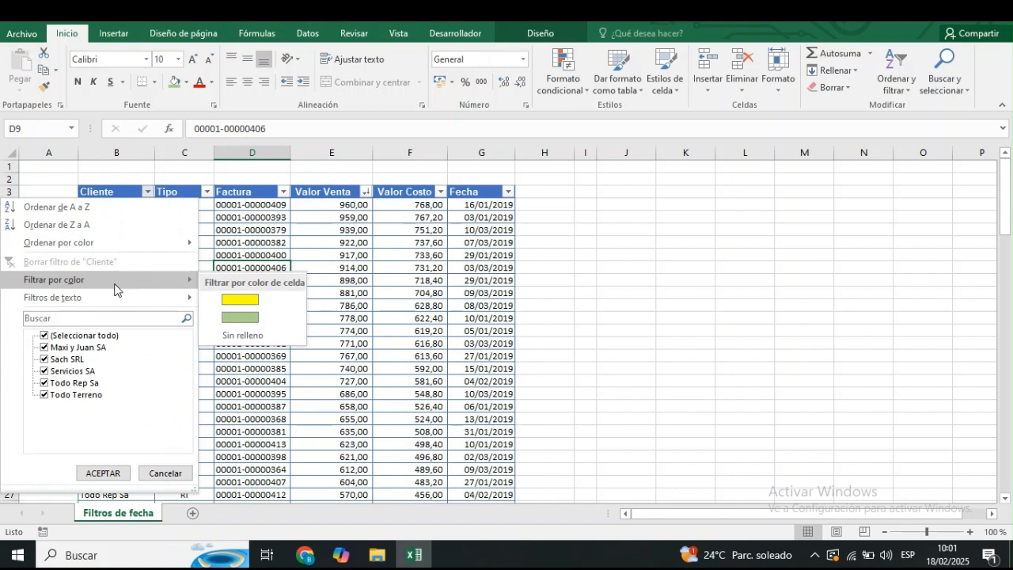
click(254, 331)
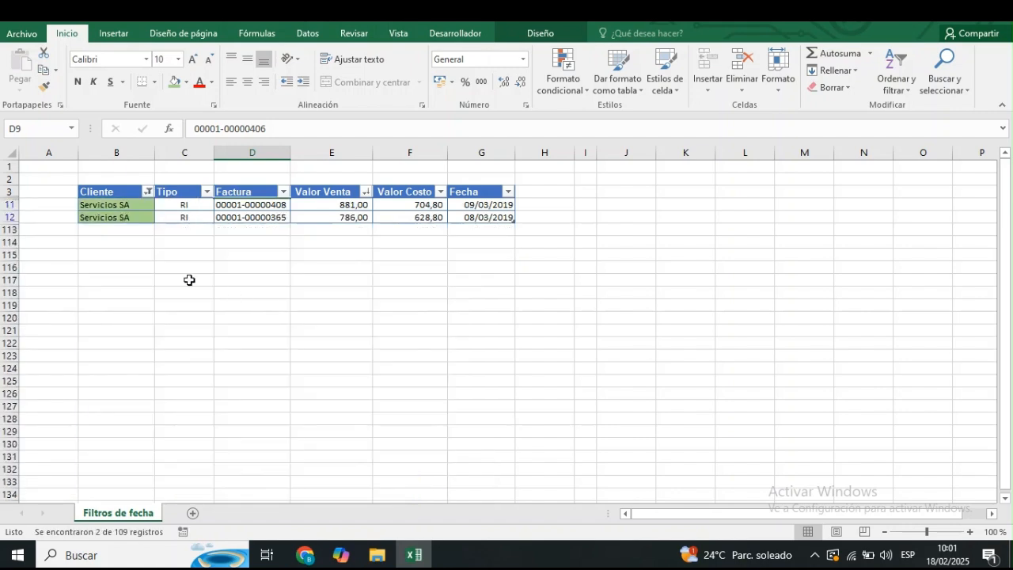
Clear the green color filter from the Cliente column.
click(148, 192)
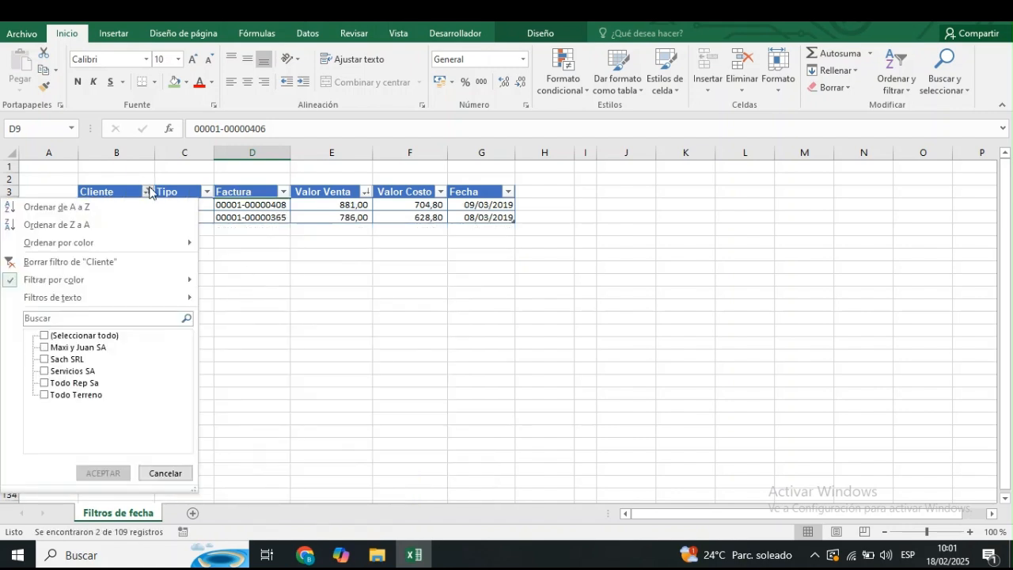
click(112, 263)
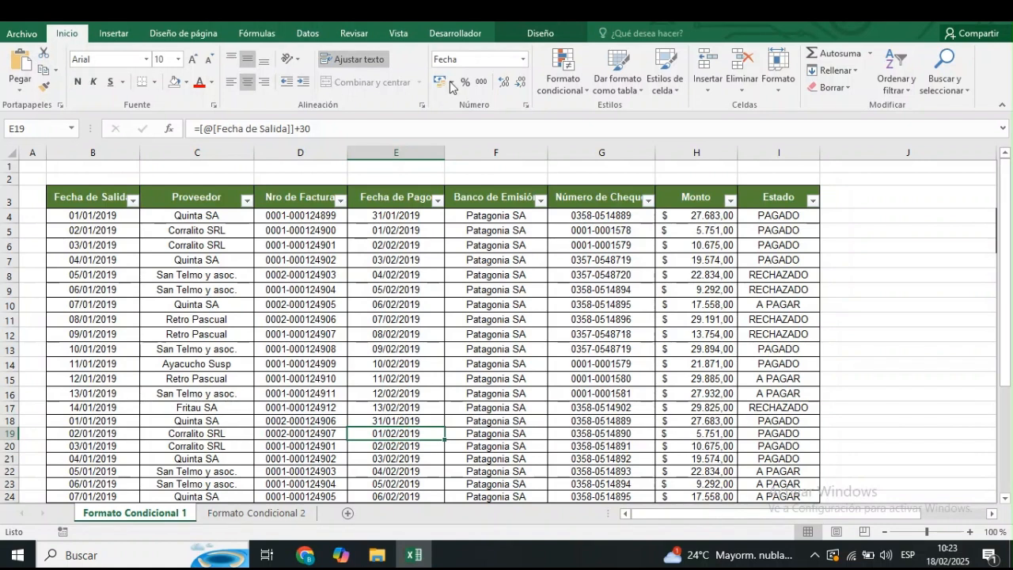
Review the conditional formatting categories: cell highlighting, top and bottom rules, data bars, color scales and icon sets.
click(583, 93)
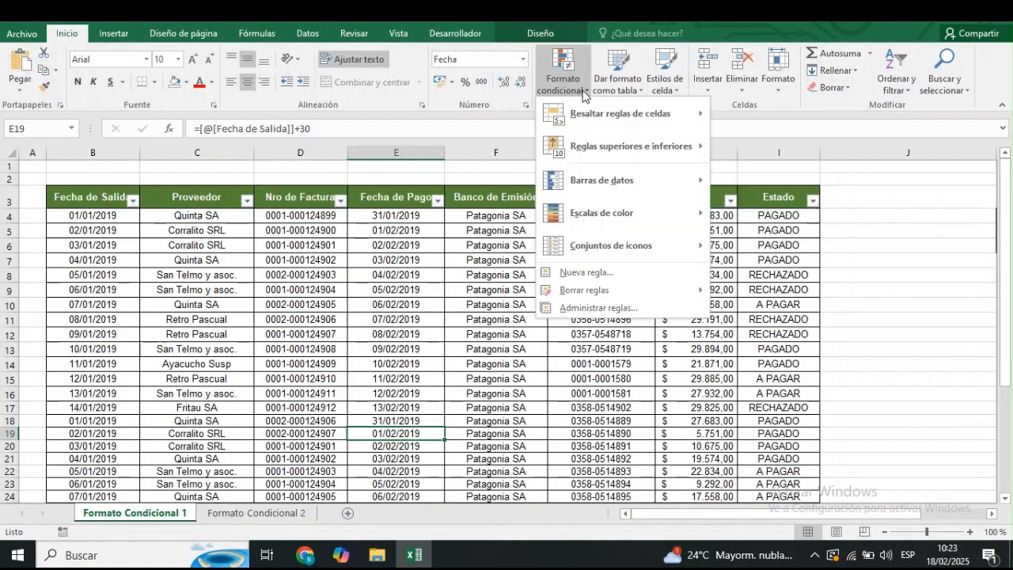
mouse_move(610, 111)
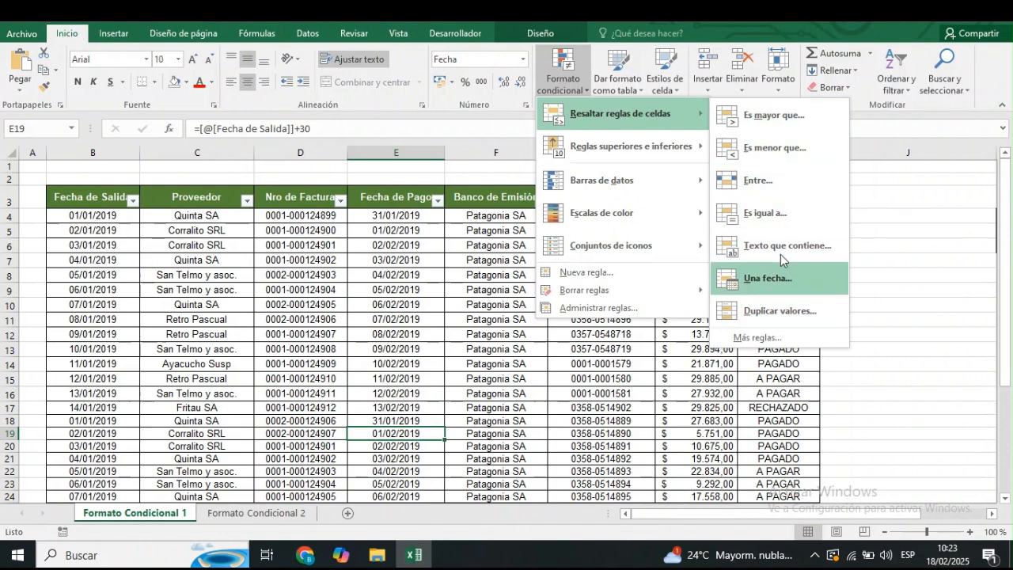
mouse_move(659, 142)
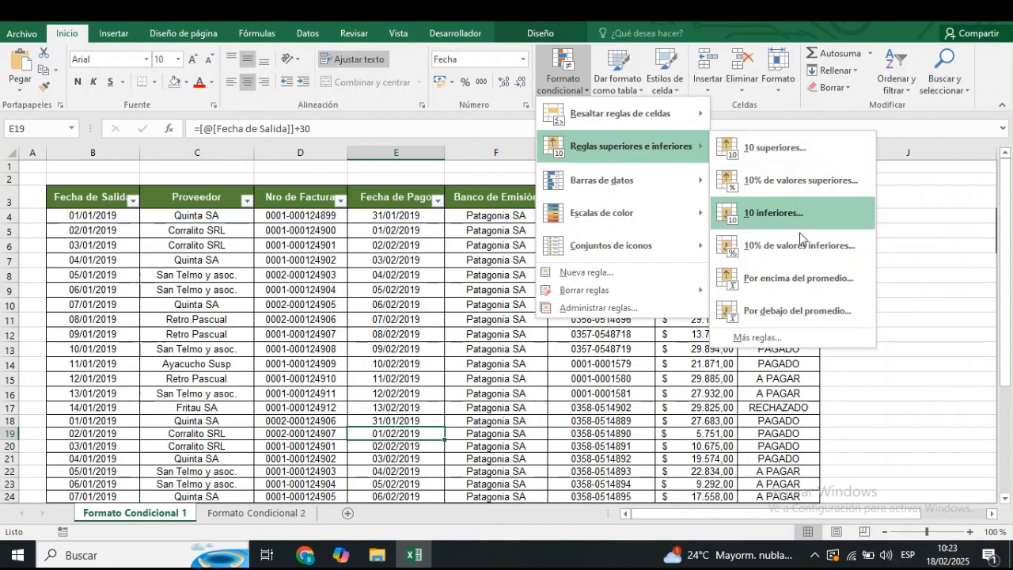
mouse_move(660, 172)
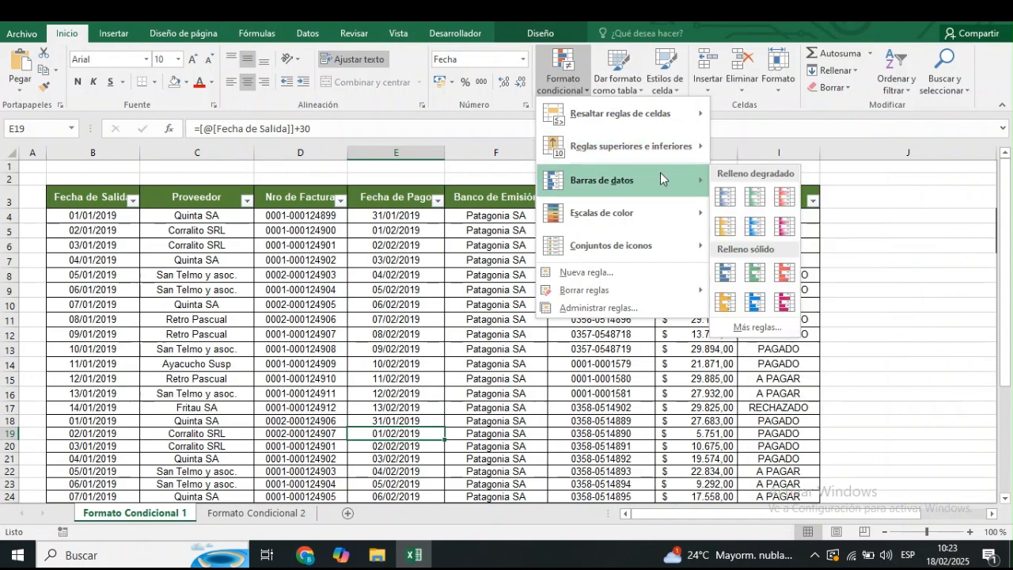
mouse_move(646, 211)
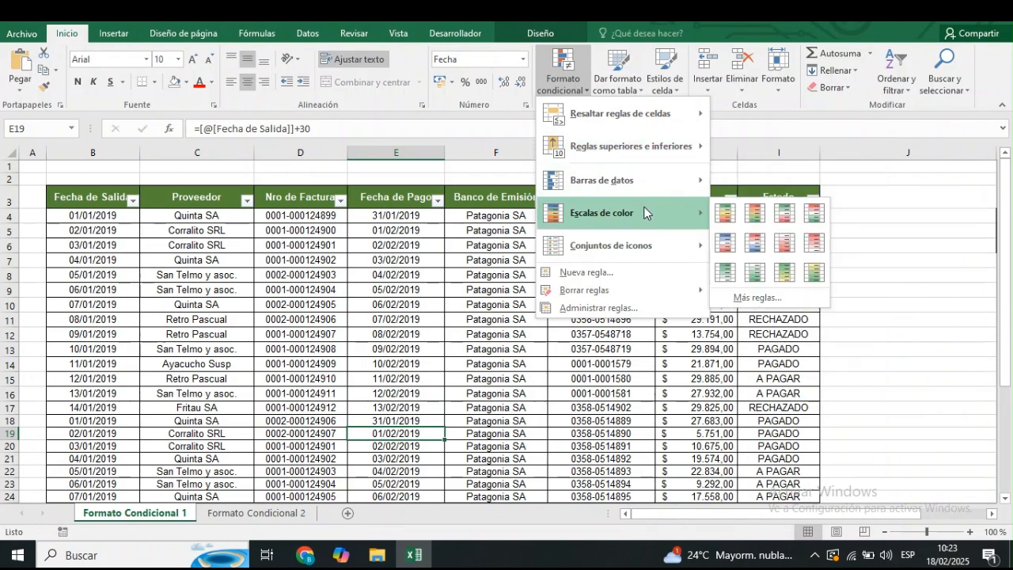
mouse_move(660, 248)
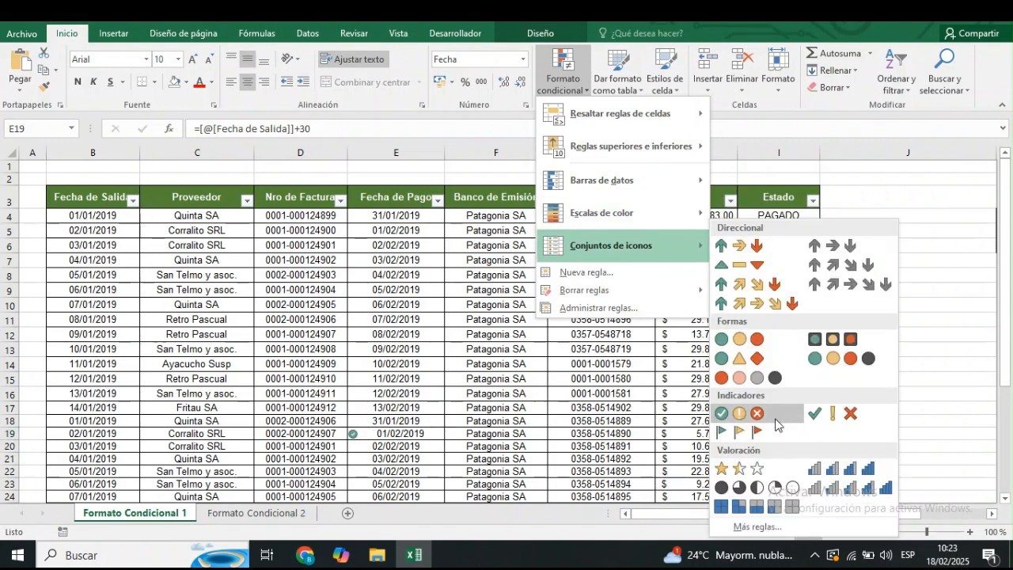
Examine the rule types available for a new conditional formatting rule, including the formula-based type, without creating one.
click(624, 273)
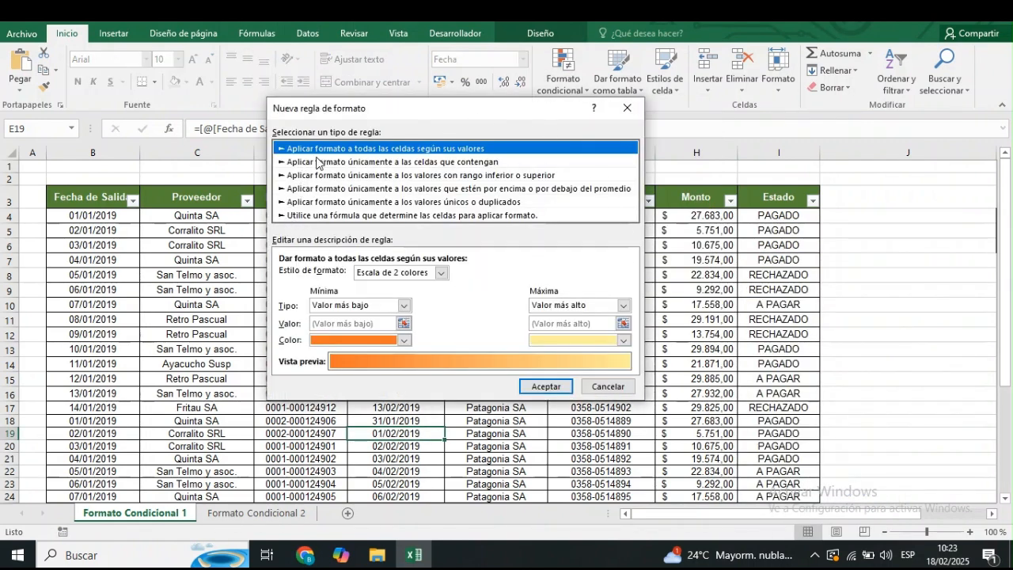
key(Down)
key(Down)
key(Down)
key(Down)
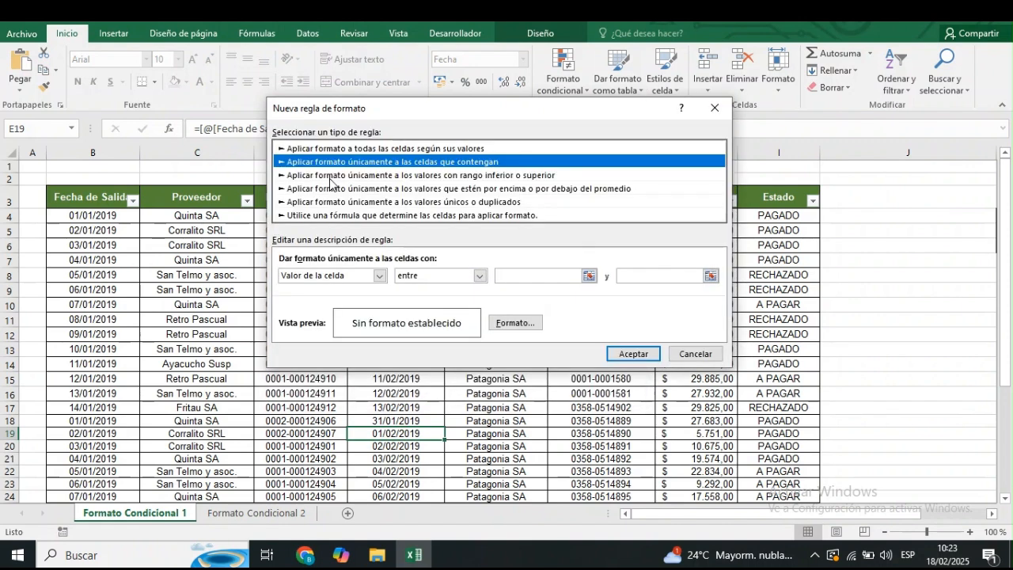
key(Down)
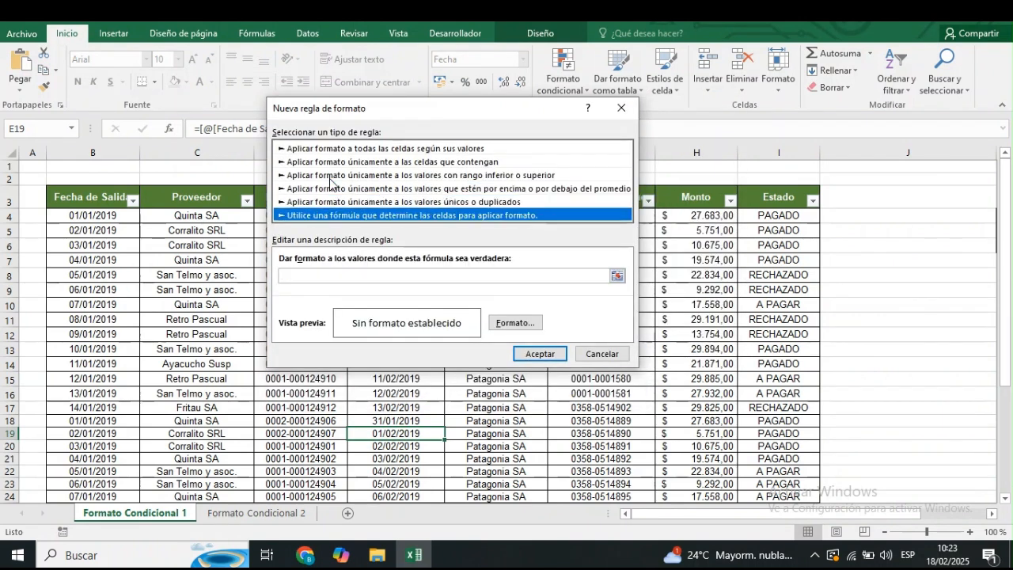
key(Up)
key(Up)
key(Up)
key(Up)
key(Up)
key(Down)
key(Down)
key(Down)
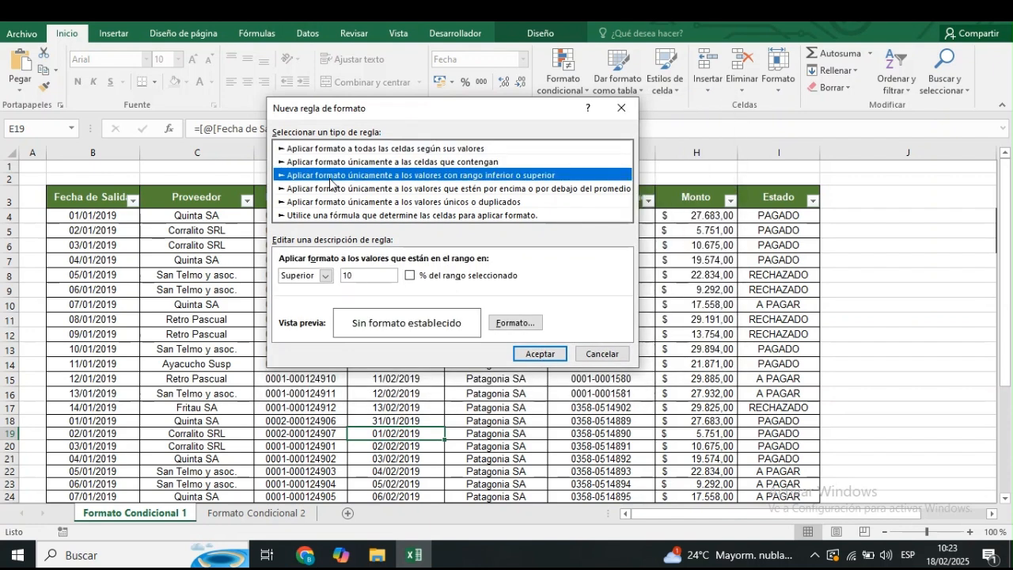
key(Down)
key(Down)
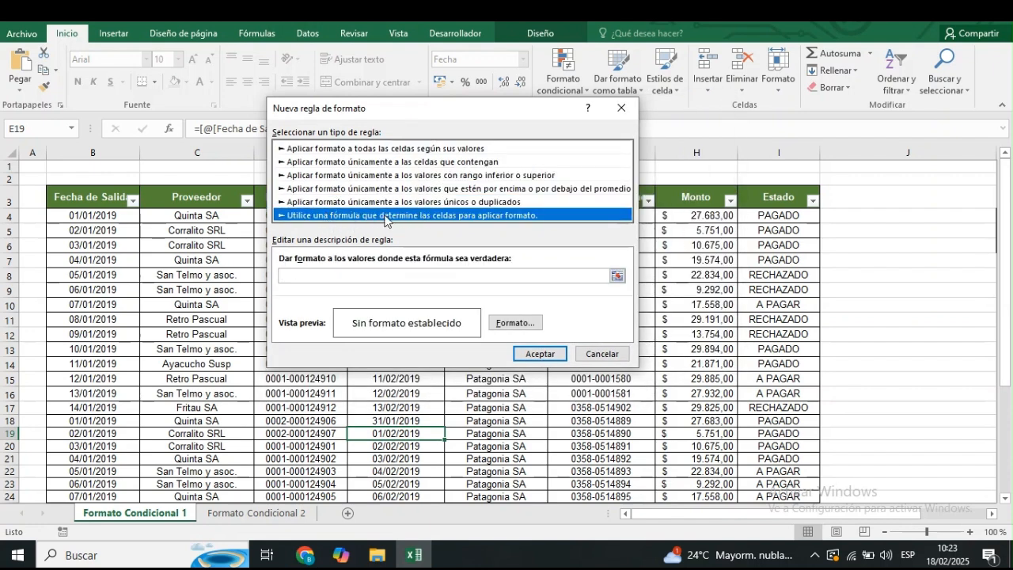
click(603, 355)
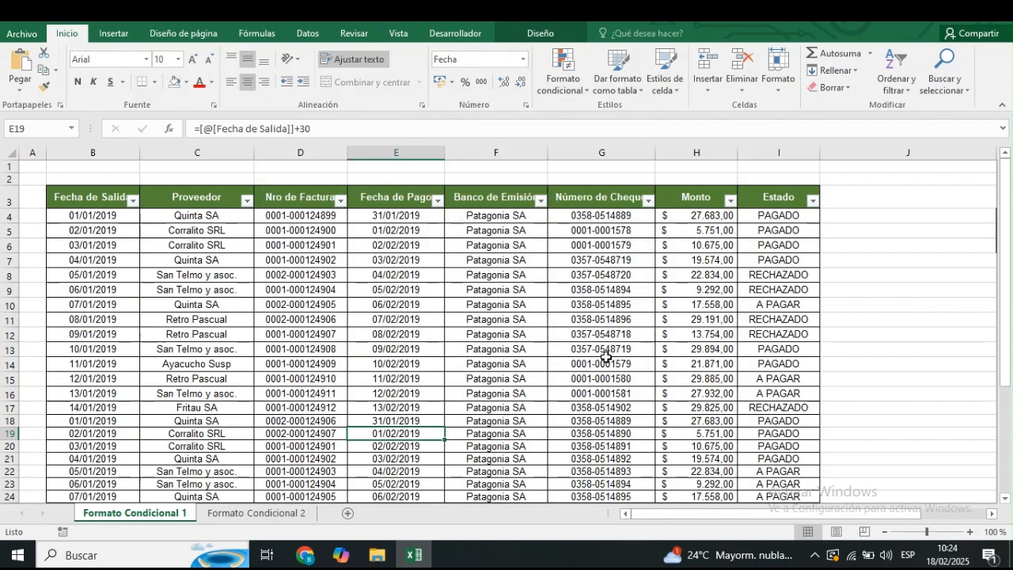
click(771, 199)
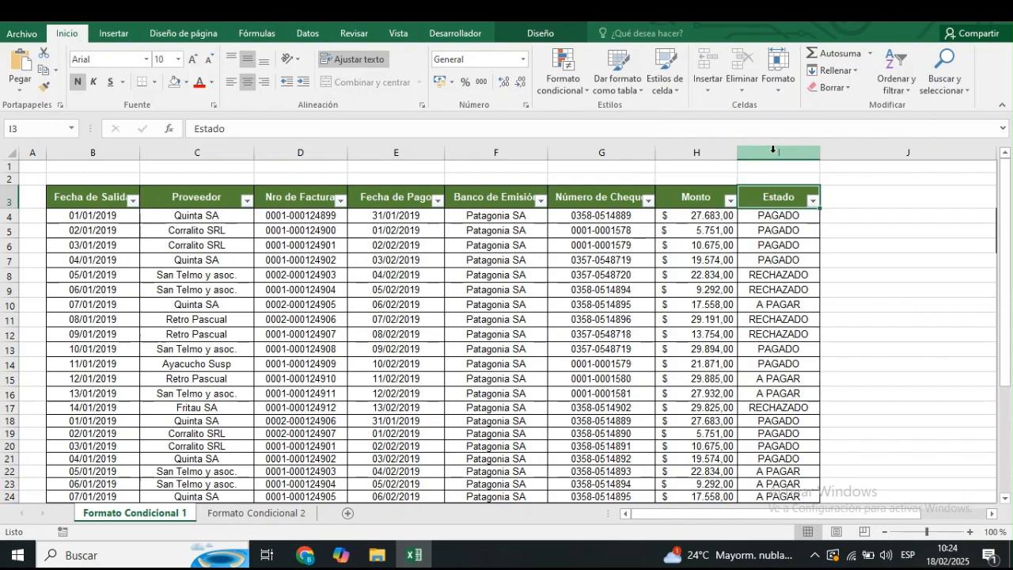
click(773, 188)
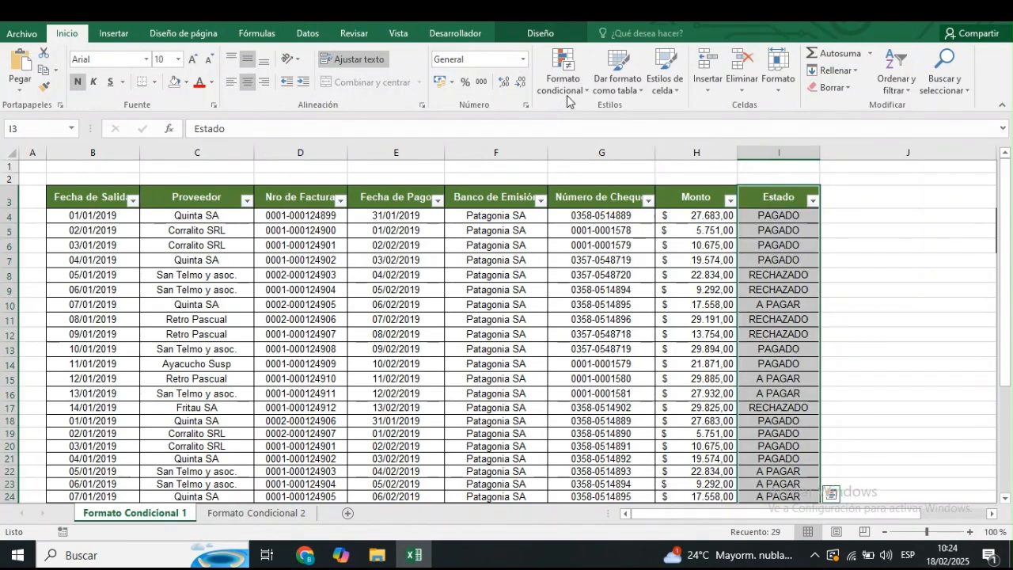
click(588, 92)
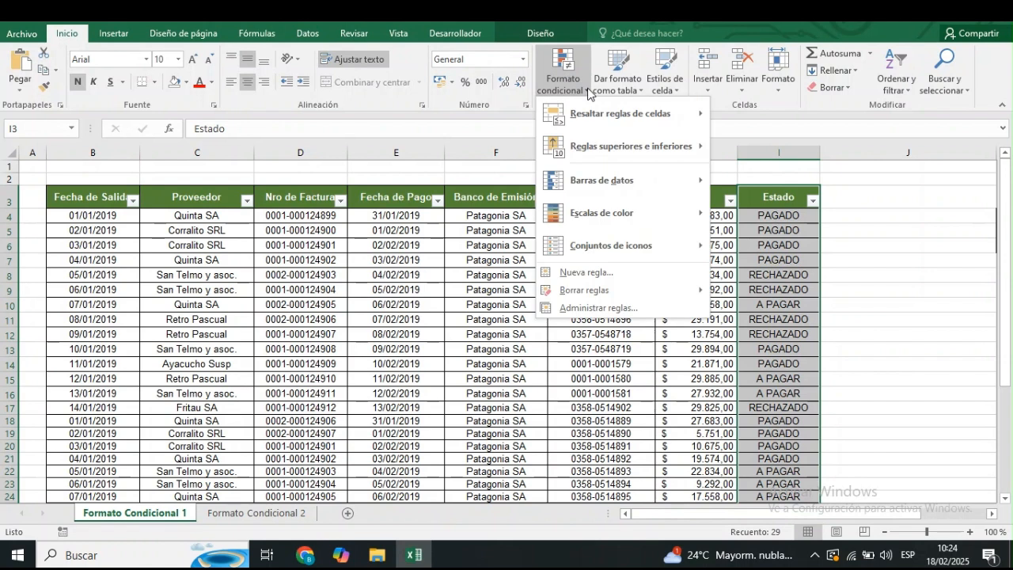
mouse_move(612, 119)
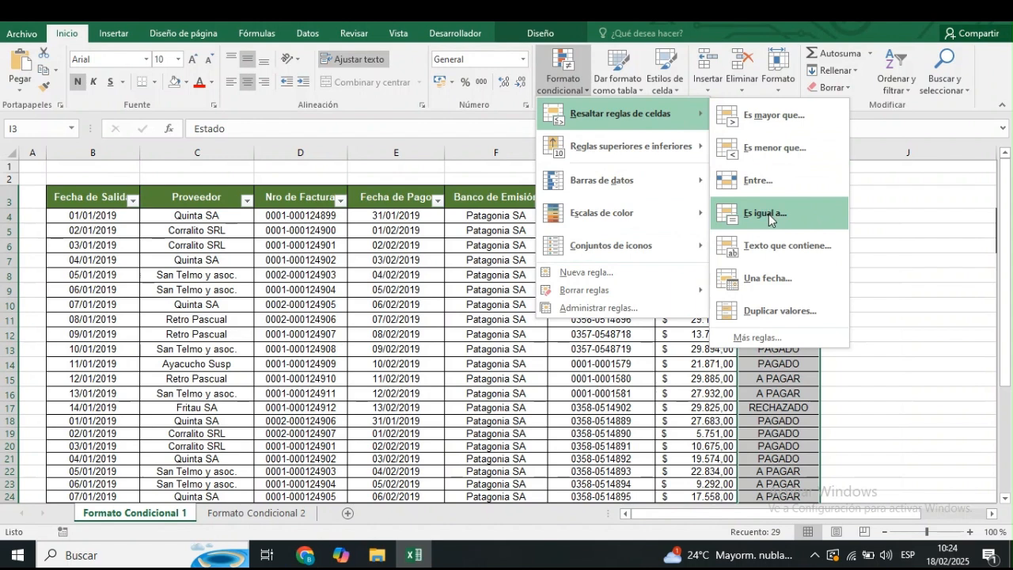
click(764, 213)
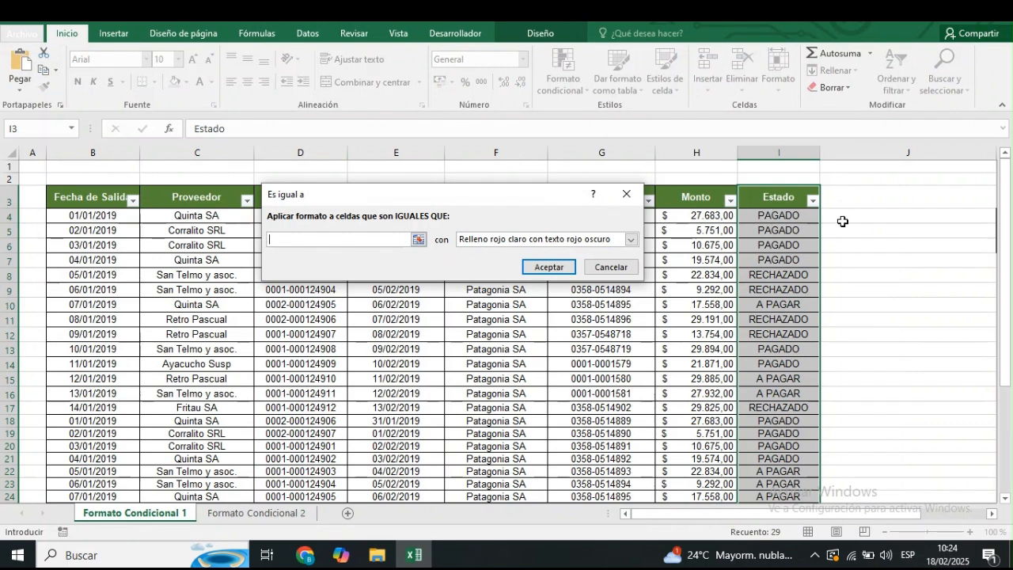
text(PAGADO)
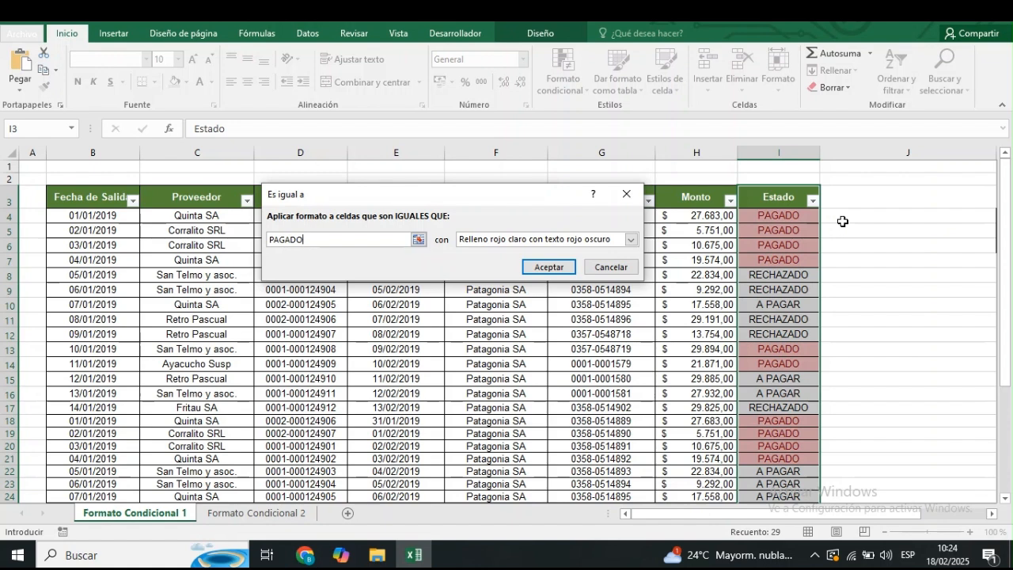
key(Escape)
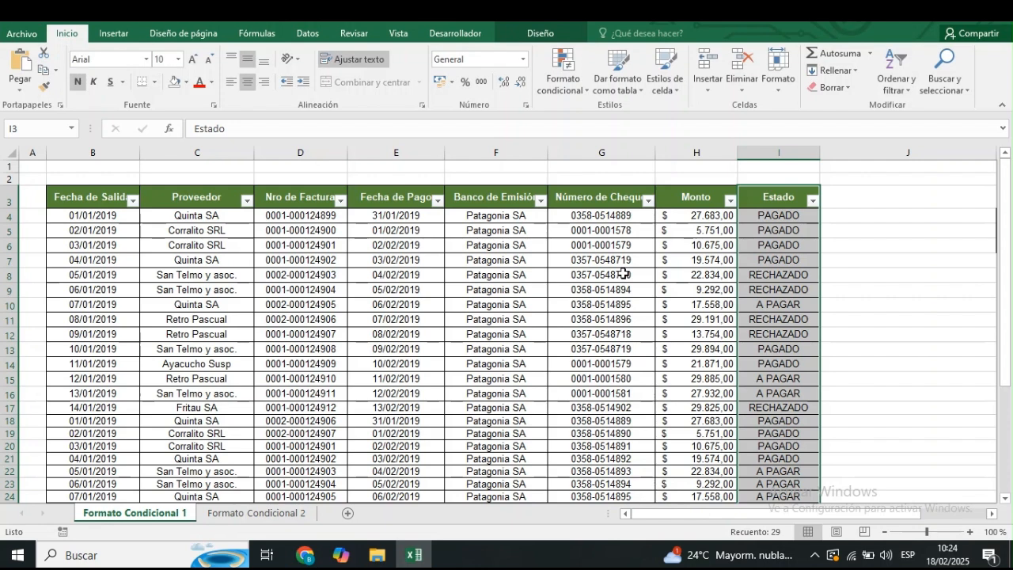
Start a "Texto que contiene" highlighting rule for the Estado column, using cell K4 as the text to match.
click(784, 188)
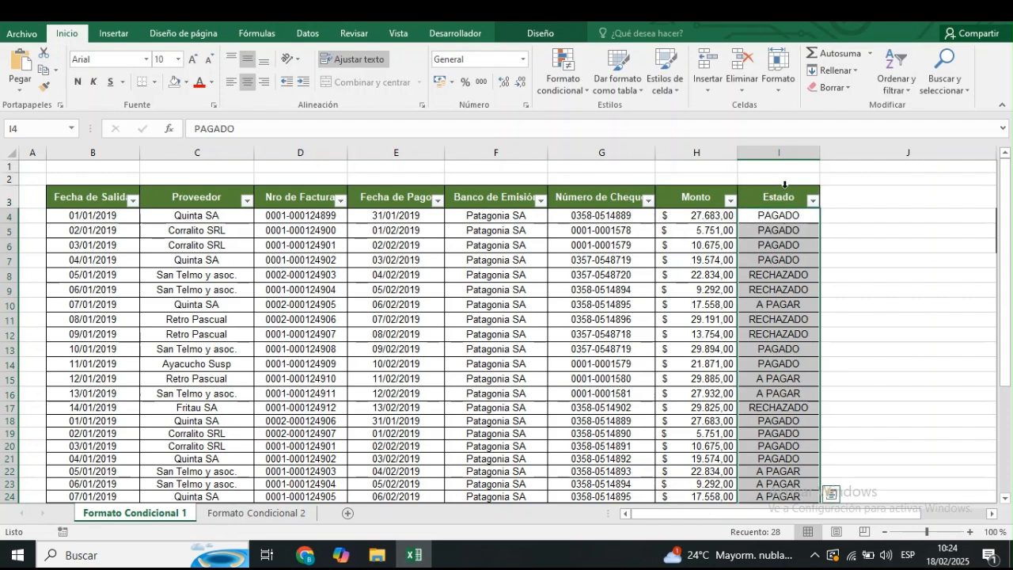
click(785, 188)
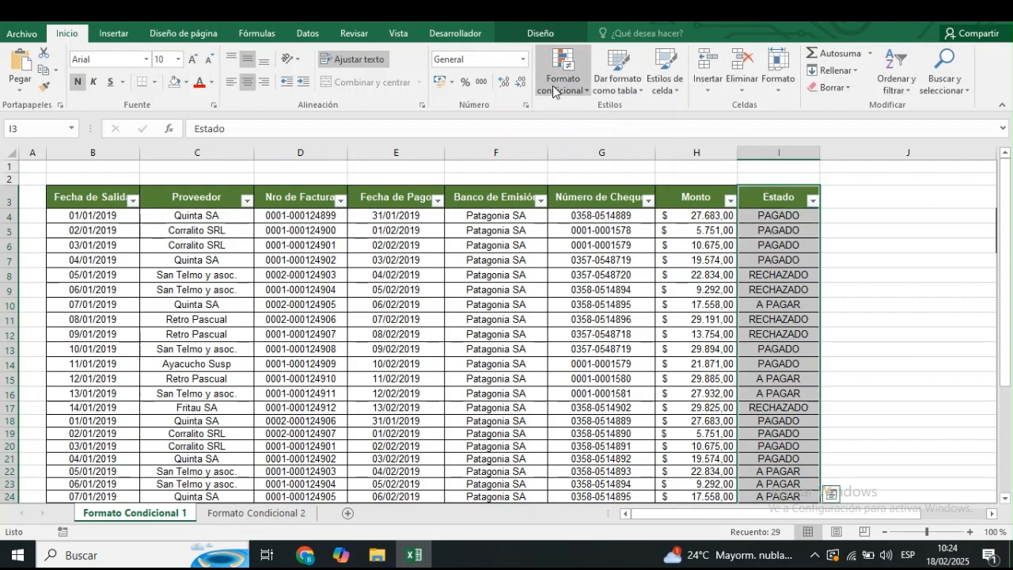
click(586, 93)
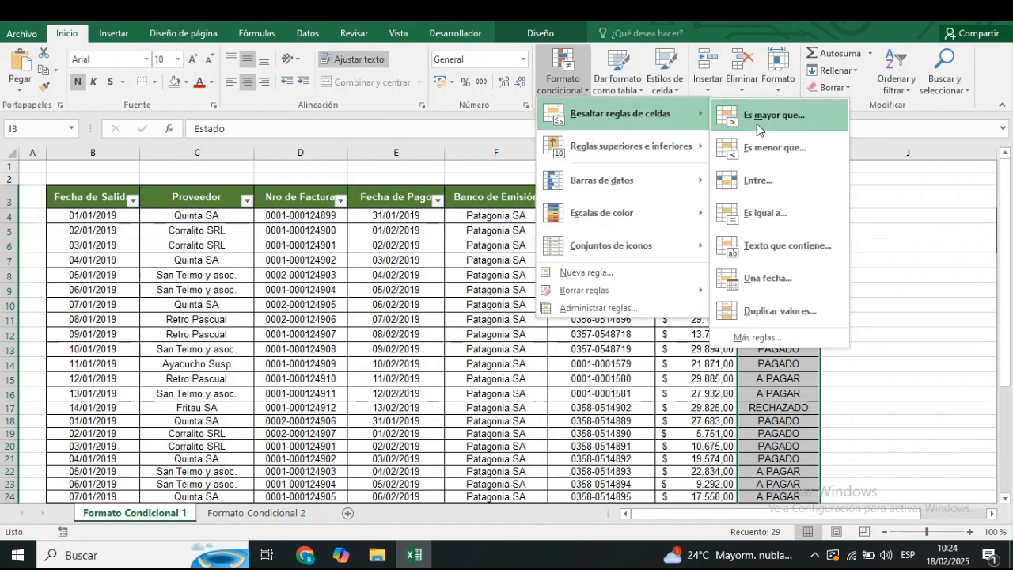
click(782, 246)
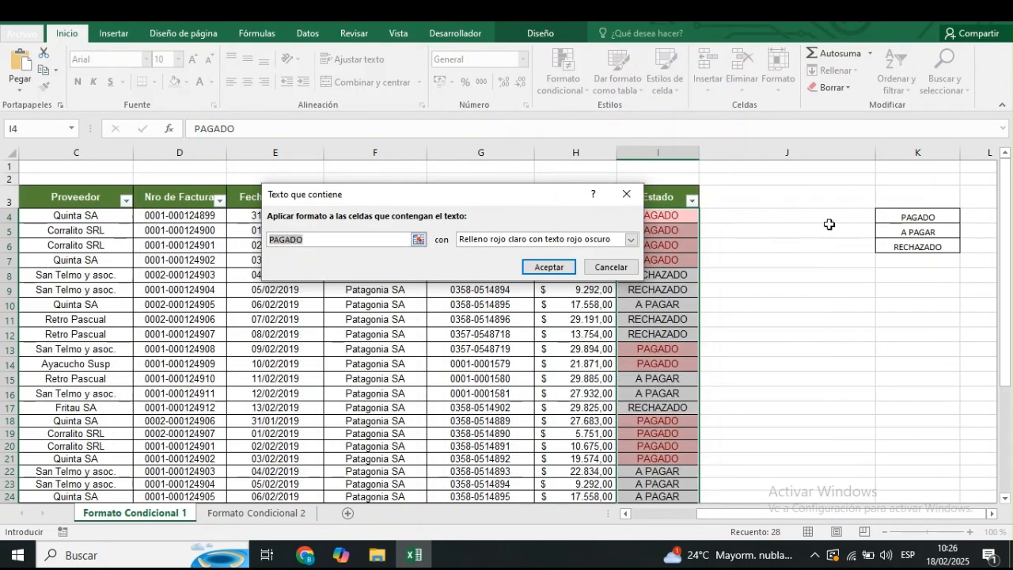
click(884, 218)
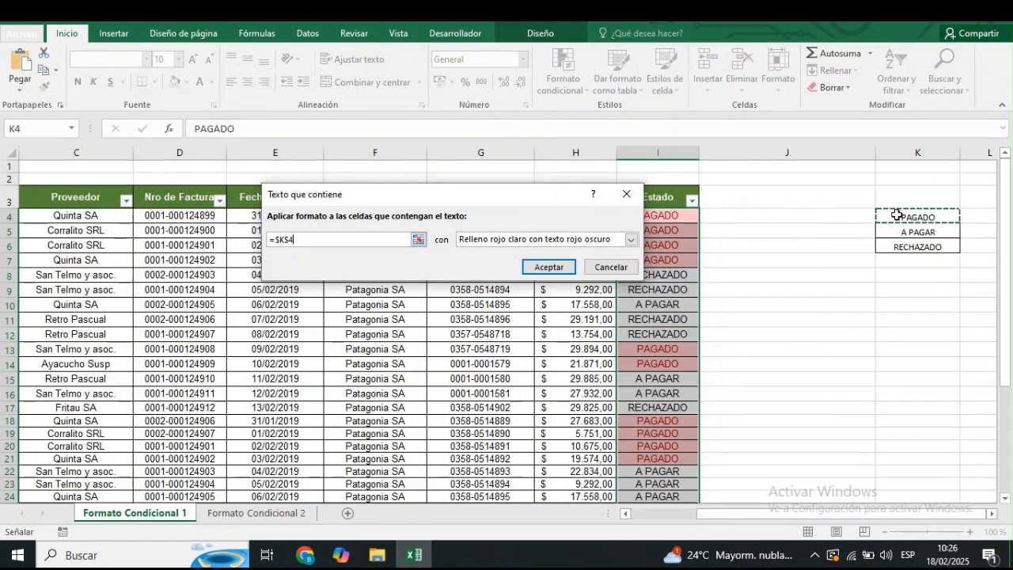
Give the PAGADO text rule a custom format with a solid green fill and apply it to the Estado cells.
click(631, 240)
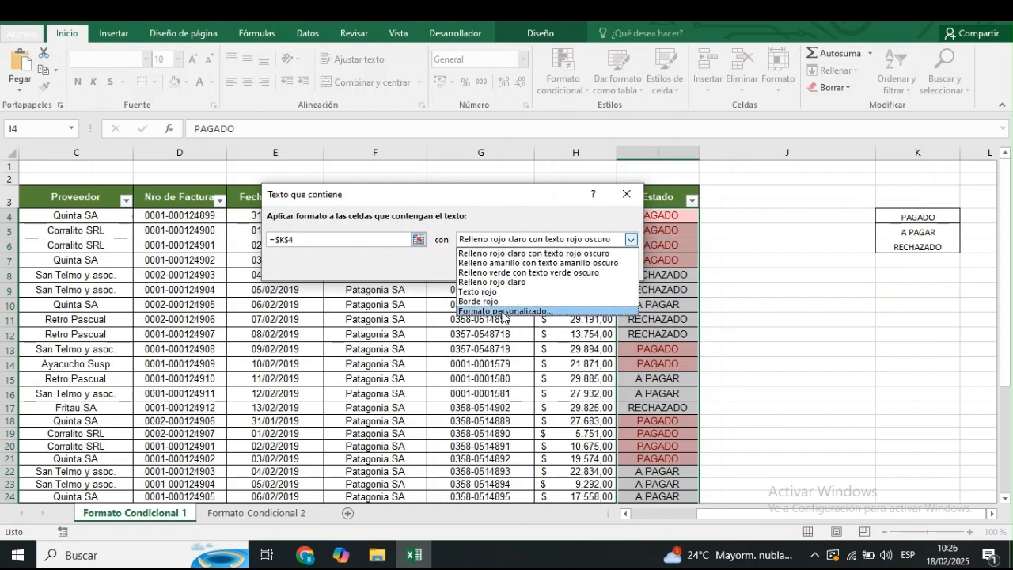
click(503, 311)
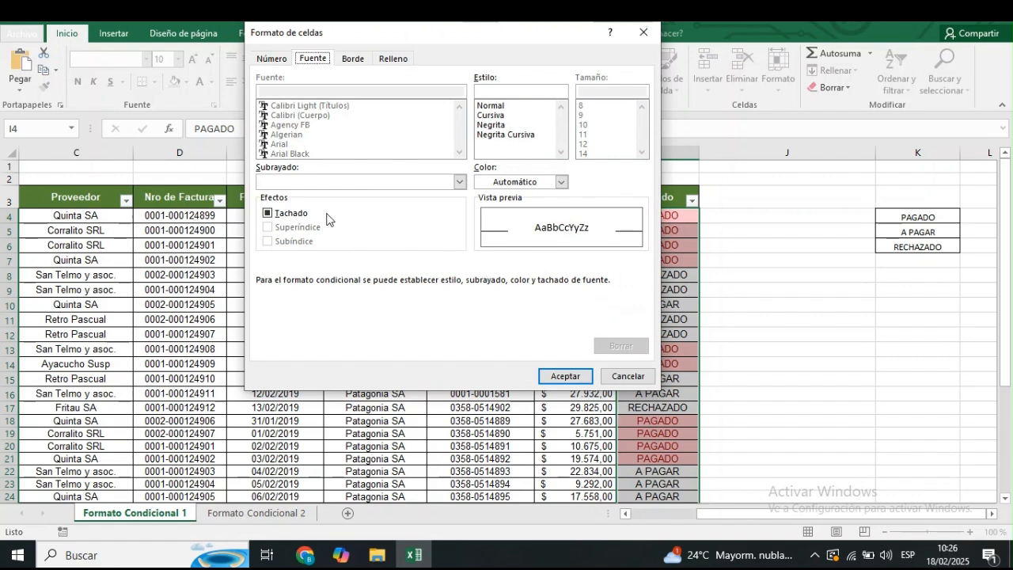
click(388, 61)
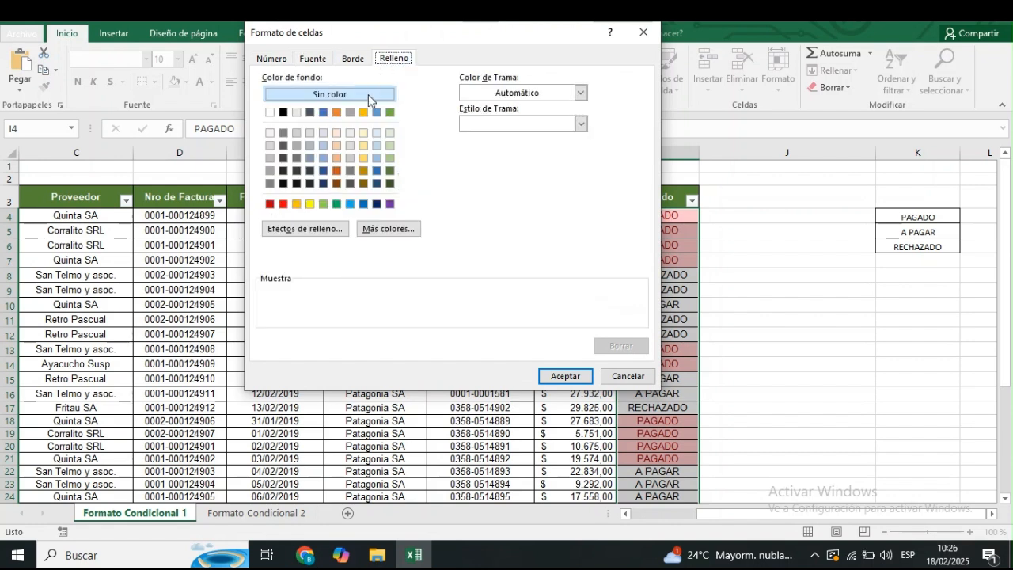
click(336, 205)
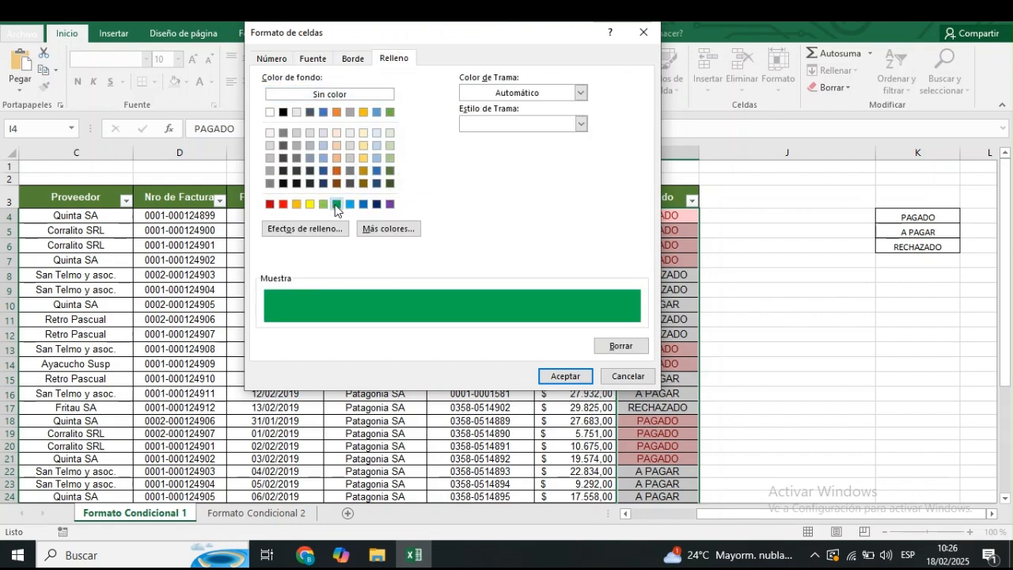
click(564, 377)
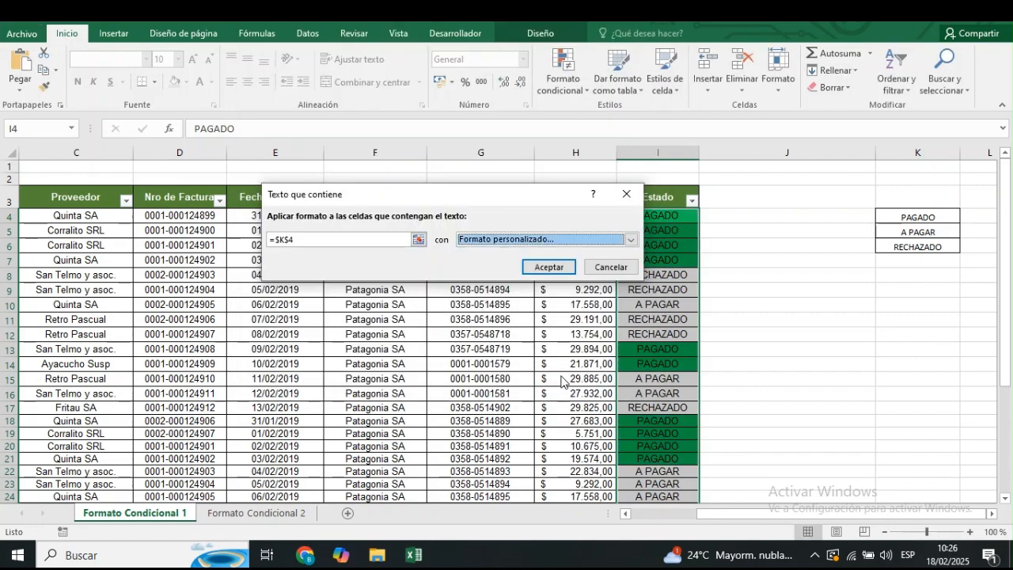
click(552, 267)
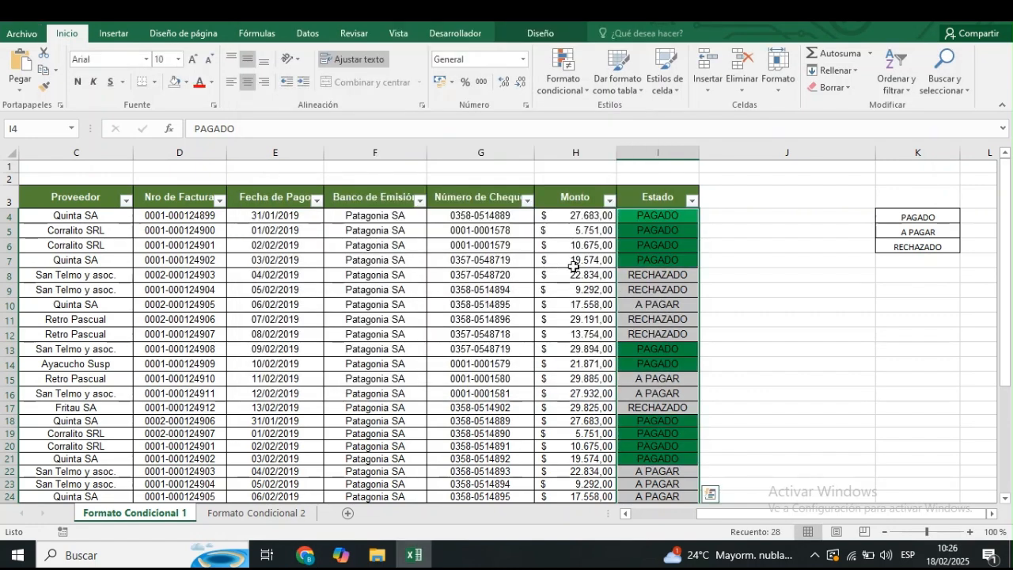
click(658, 303)
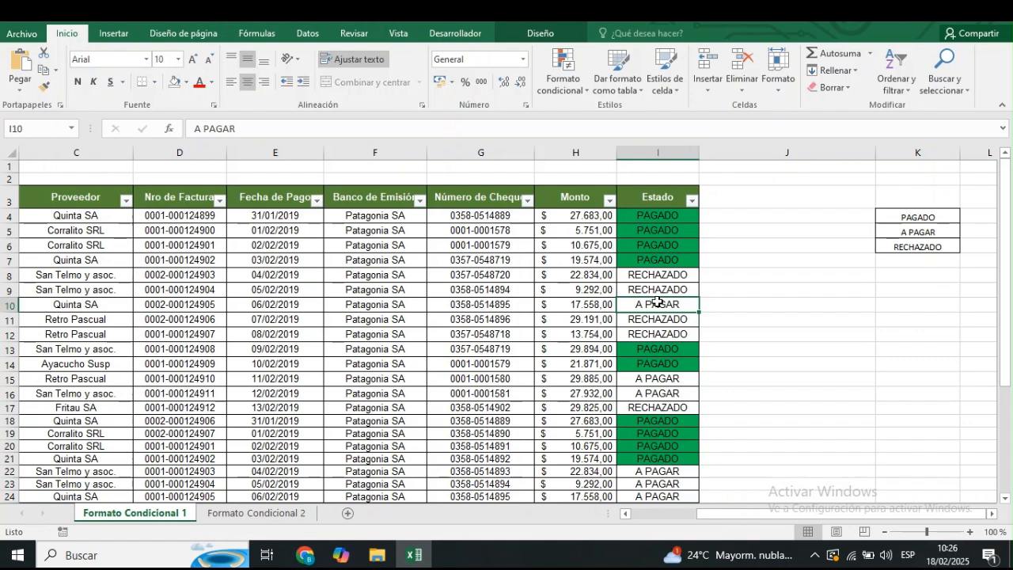
Delete the light green "R$K$4" rule from the table's conditional formatting rules and check the rule list again.
click(563, 75)
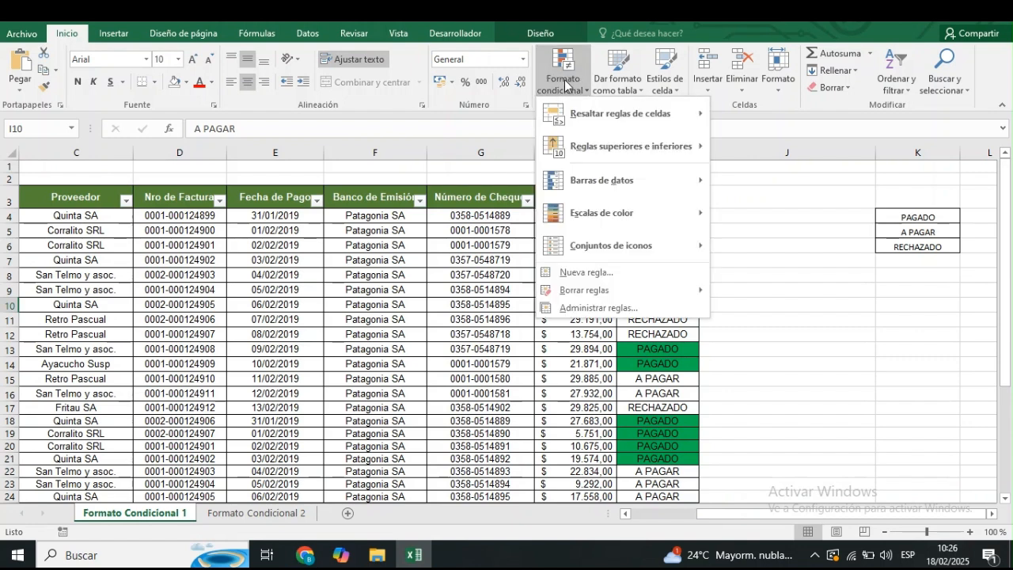
click(586, 308)
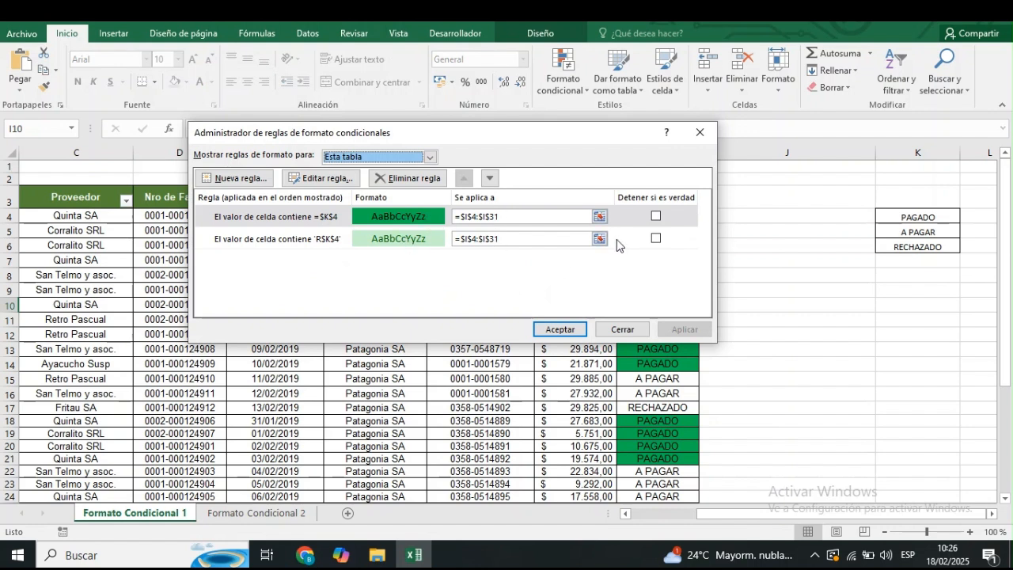
click(655, 240)
click(395, 244)
click(395, 250)
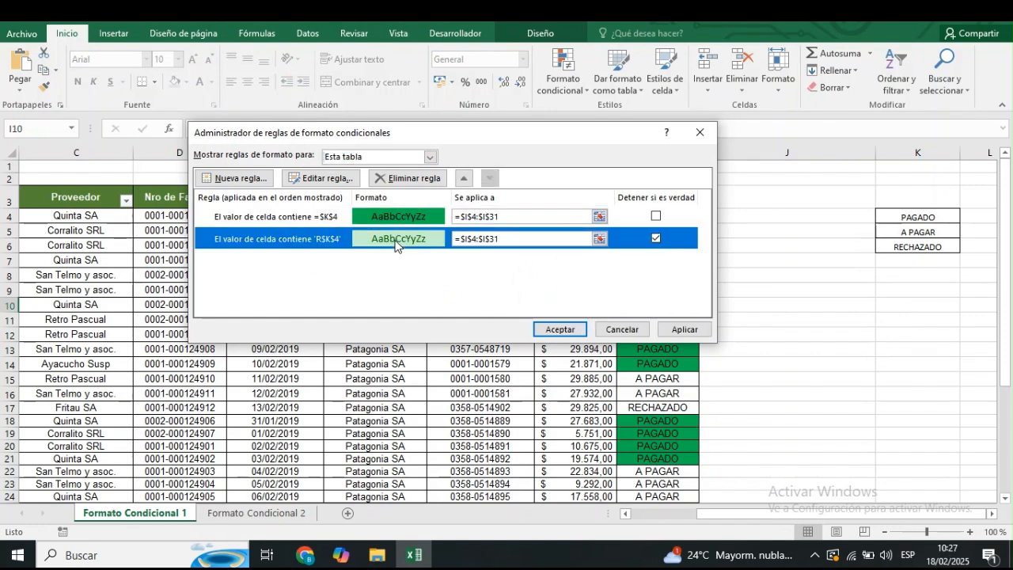
click(406, 179)
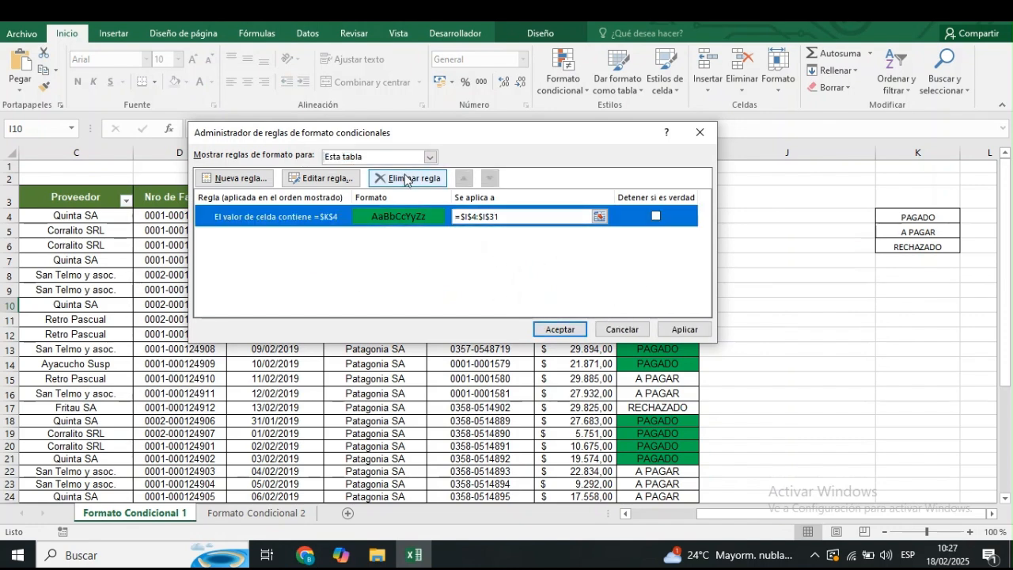
click(555, 330)
click(563, 85)
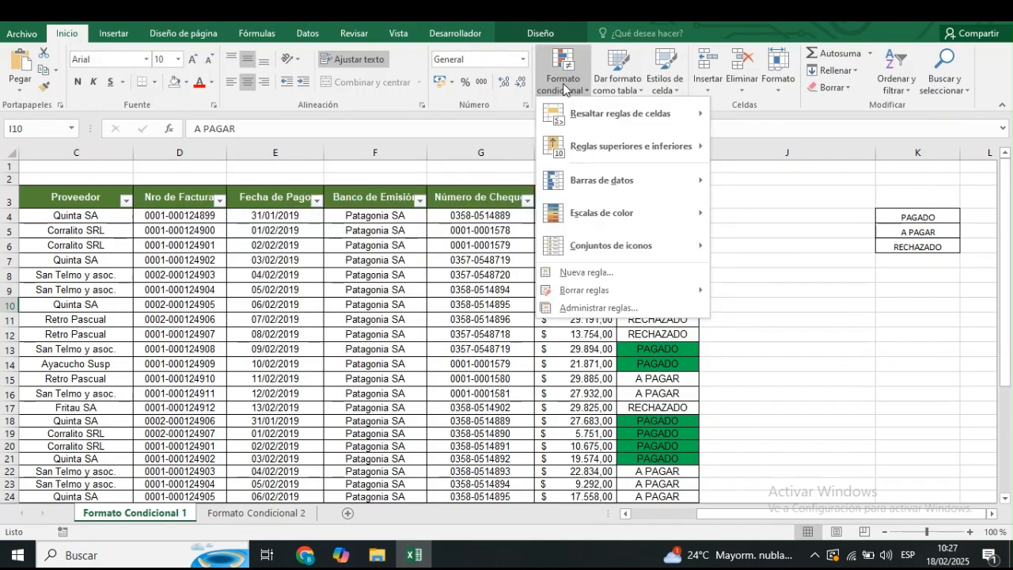
click(598, 310)
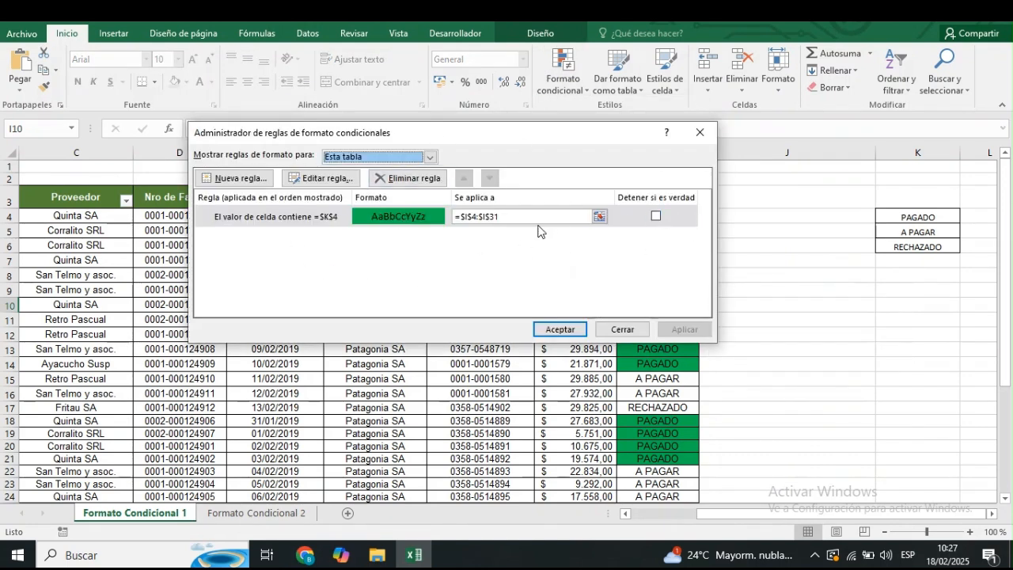
click(623, 329)
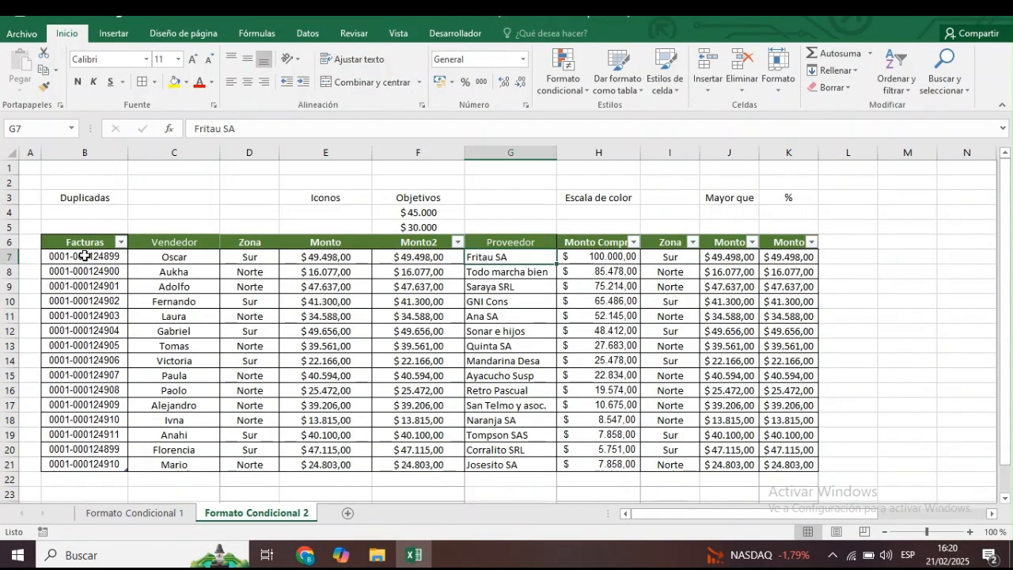
Highlight duplicate values in the Facturas column (B7:B21) of Formato Condicional 2 with light red fill and dark red text.
drag(84, 257, 85, 464)
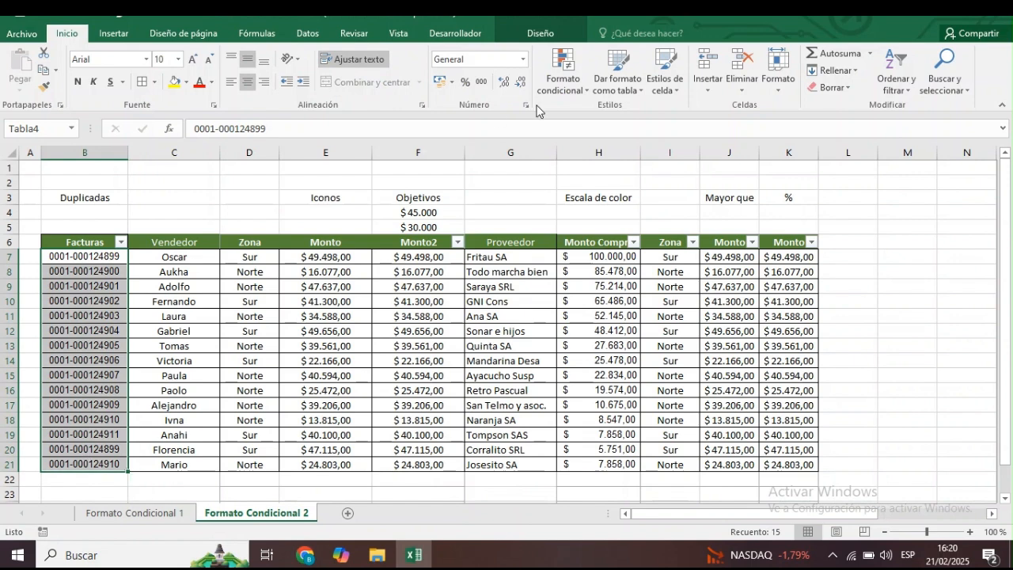
click(576, 85)
mouse_move(679, 125)
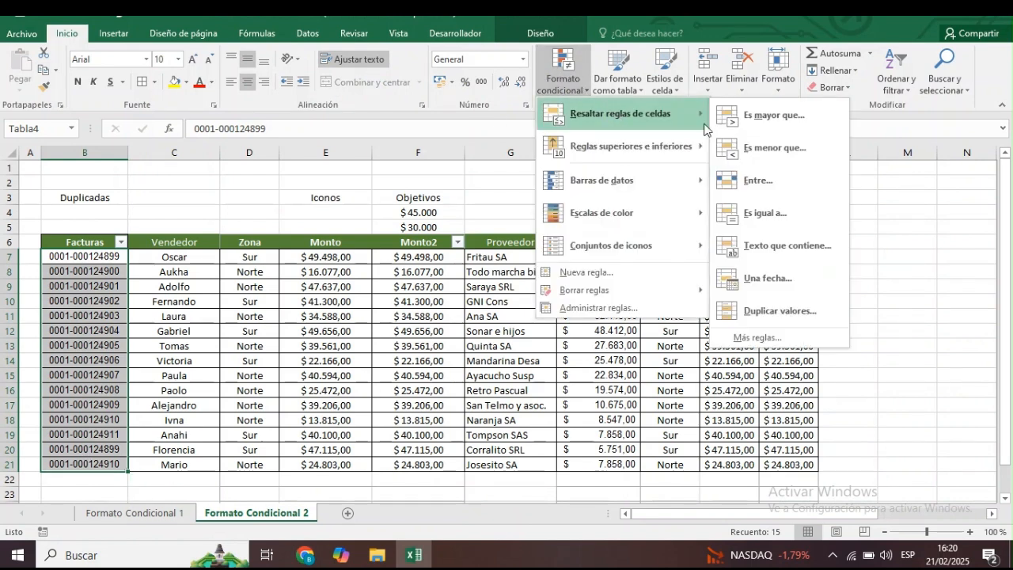
click(805, 307)
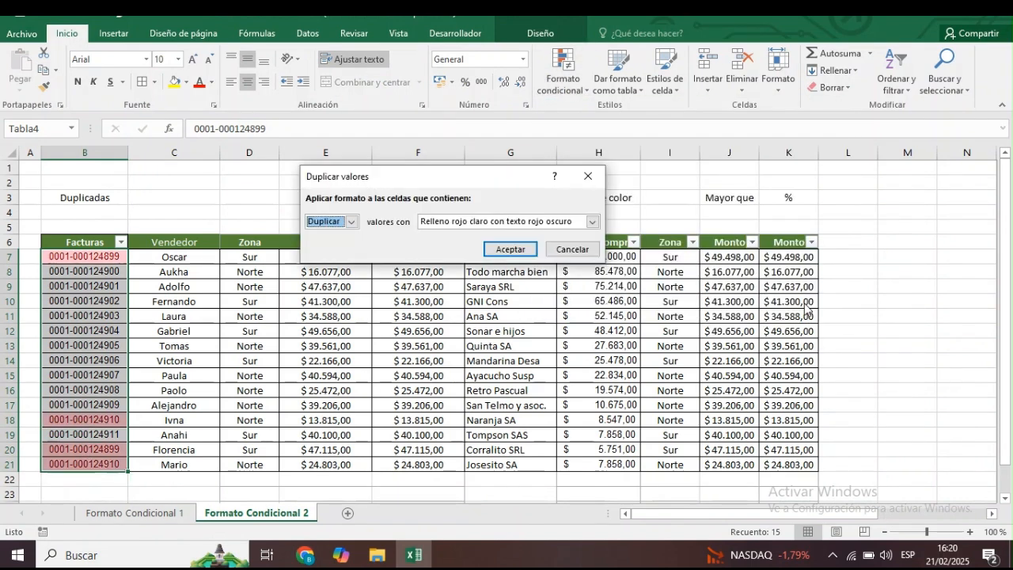
click(352, 222)
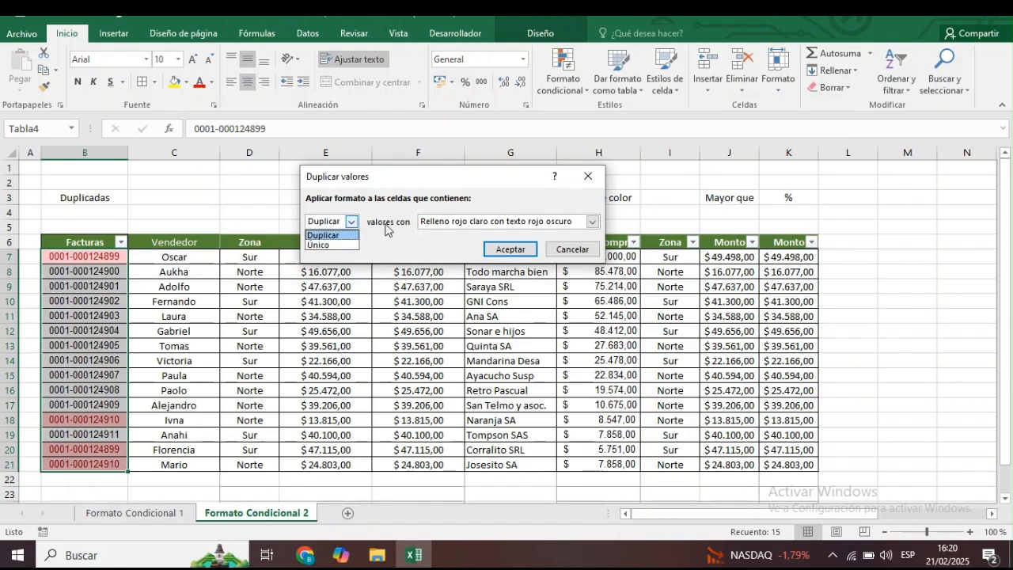
click(387, 228)
click(448, 224)
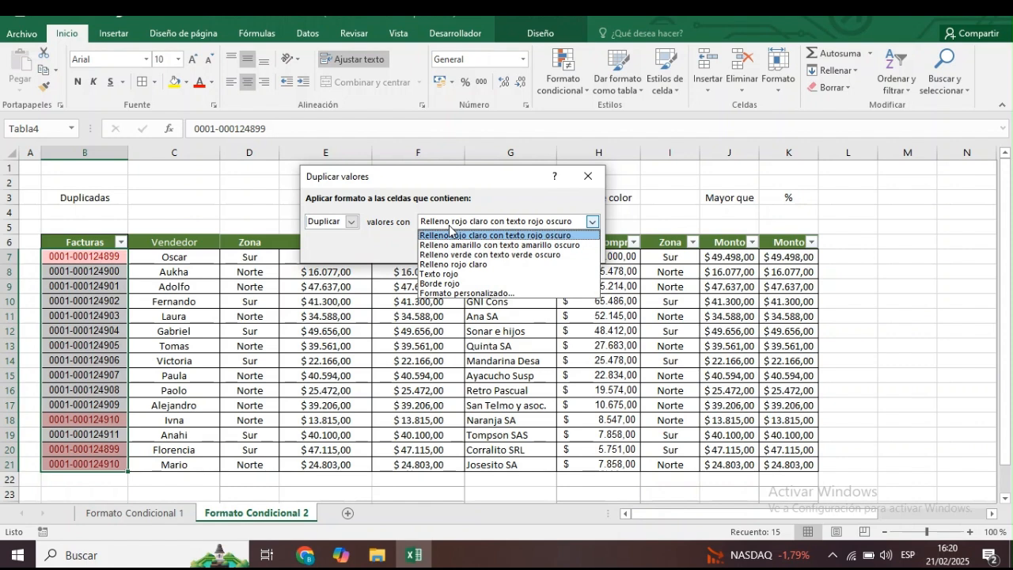
click(469, 266)
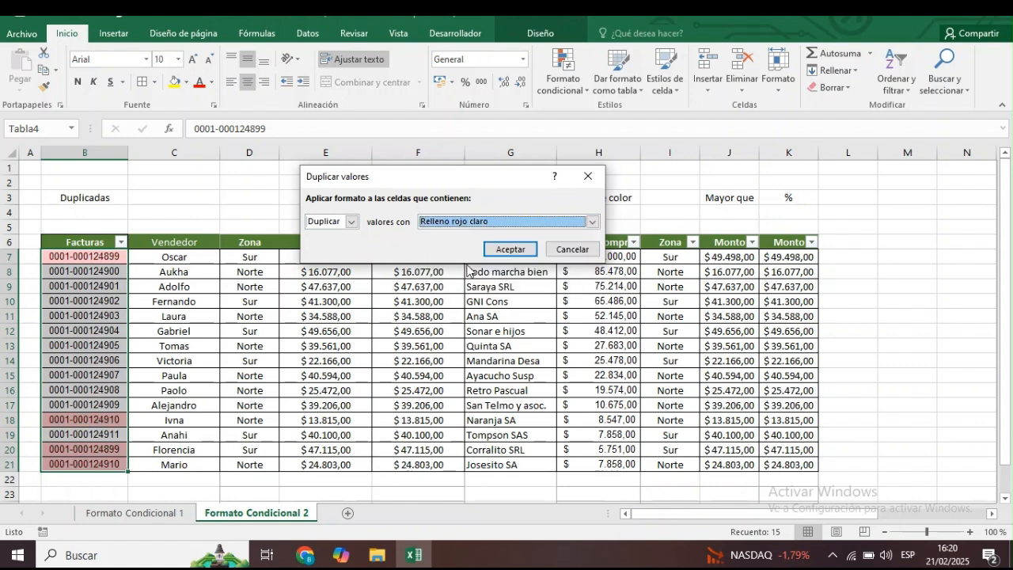
click(497, 221)
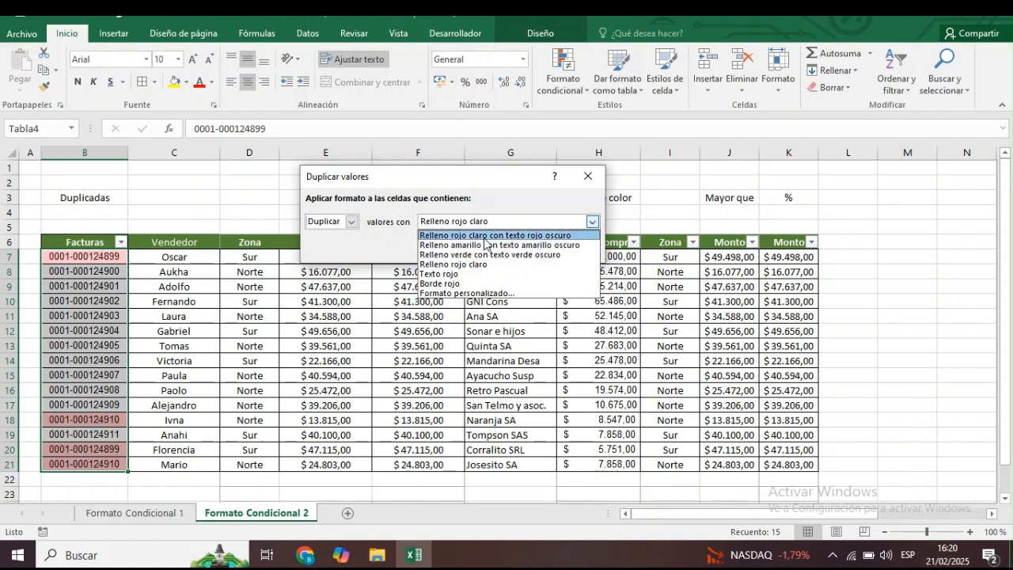
click(486, 236)
click(506, 249)
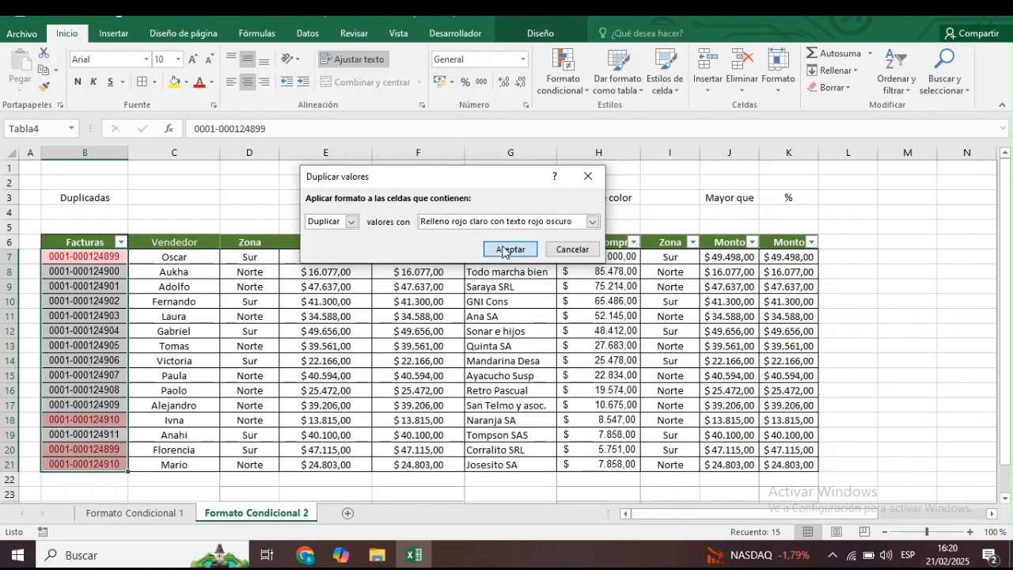
click(69, 304)
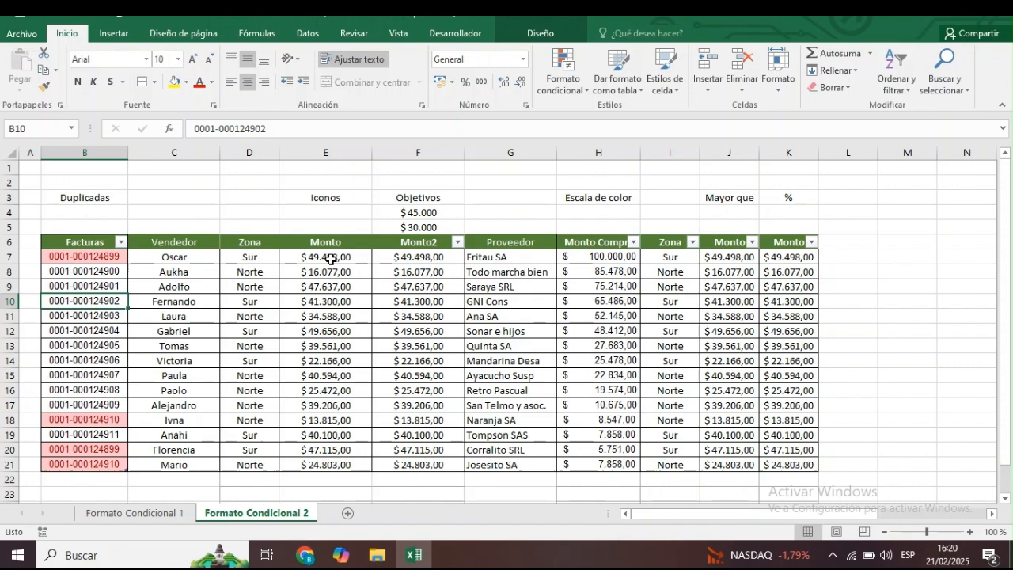
Apply the three-star rating icon set to the Monto column values in E7:E21.
drag(340, 257, 352, 465)
click(581, 89)
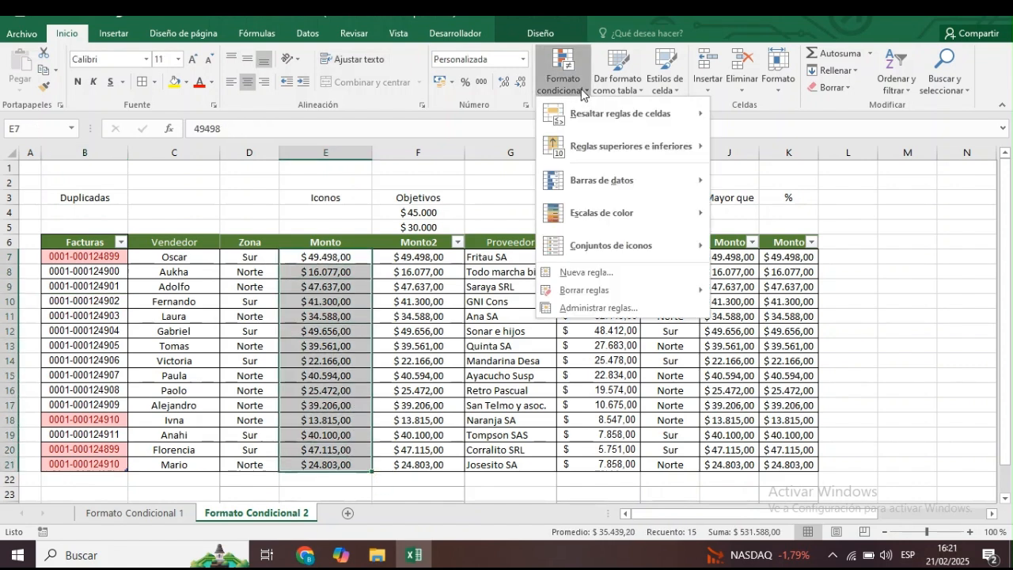
mouse_move(611, 239)
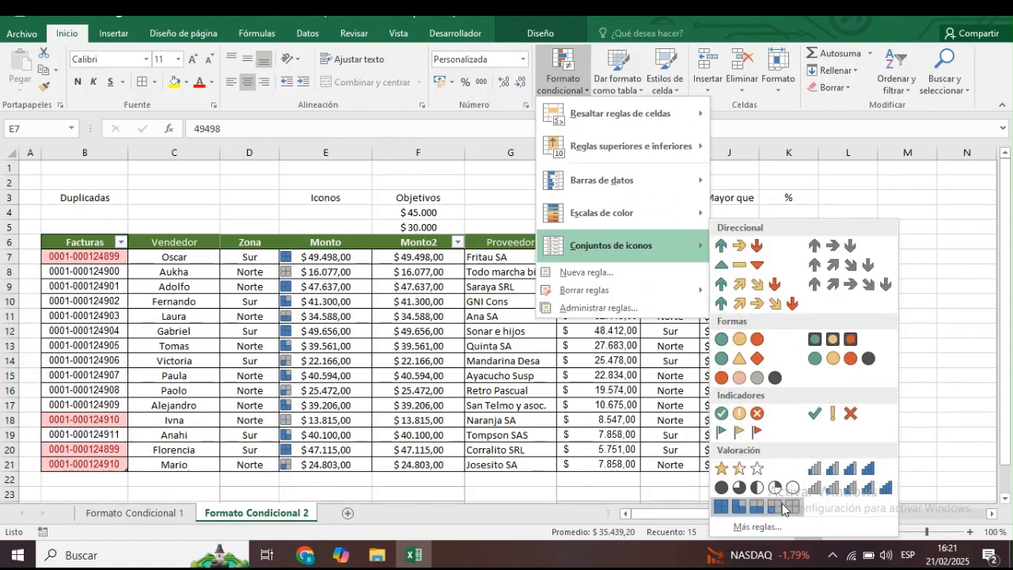
click(739, 468)
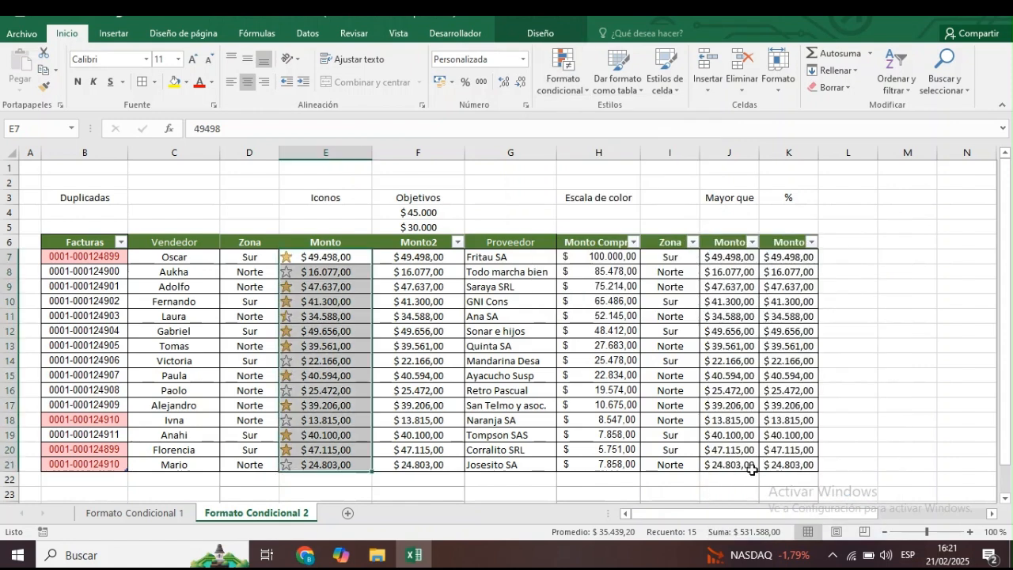
click(377, 228)
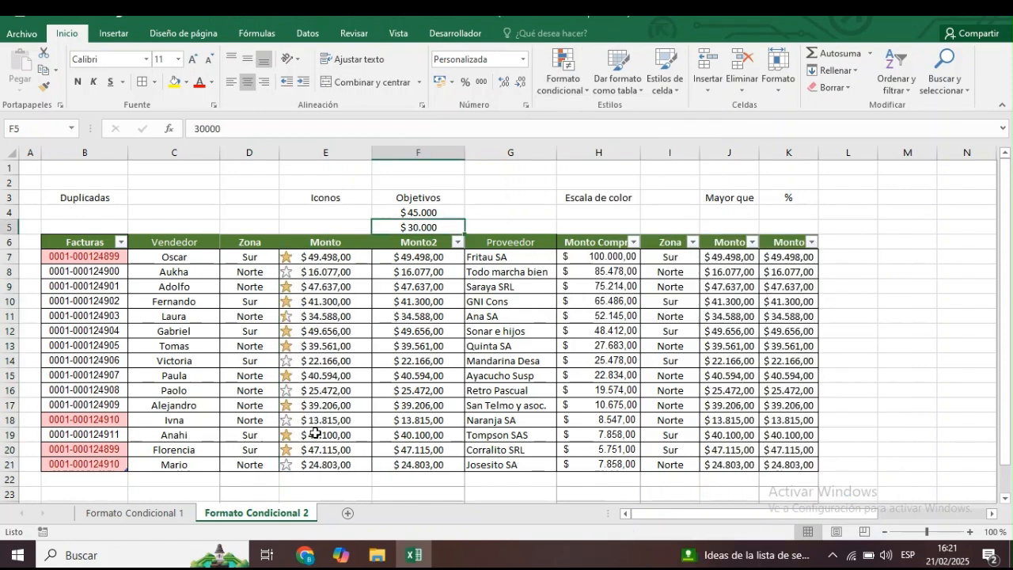
Apply the uncircled check, exclamation and cross indicator icon set to the Monto2 values in F7:F21.
drag(423, 254, 428, 461)
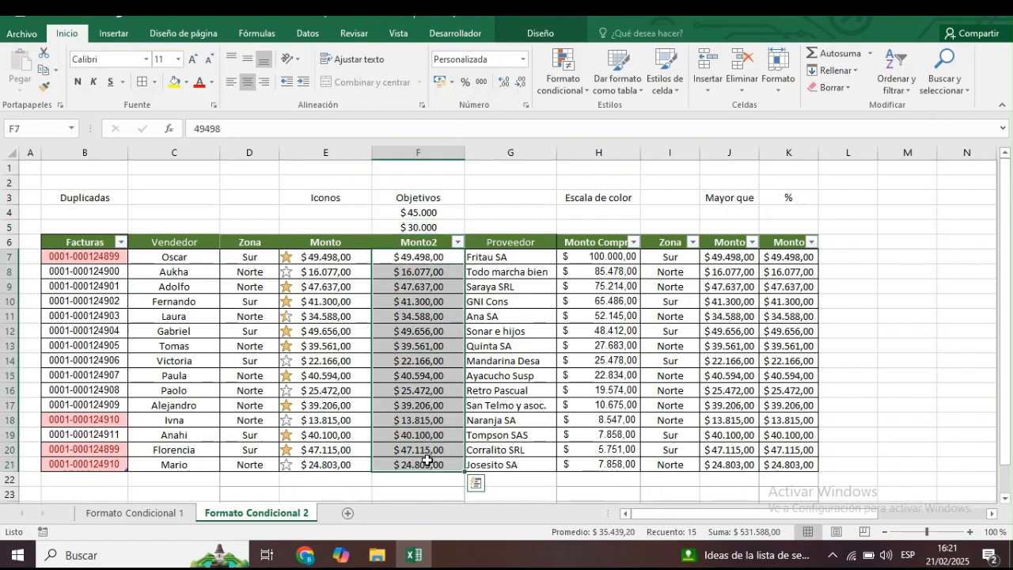
click(587, 91)
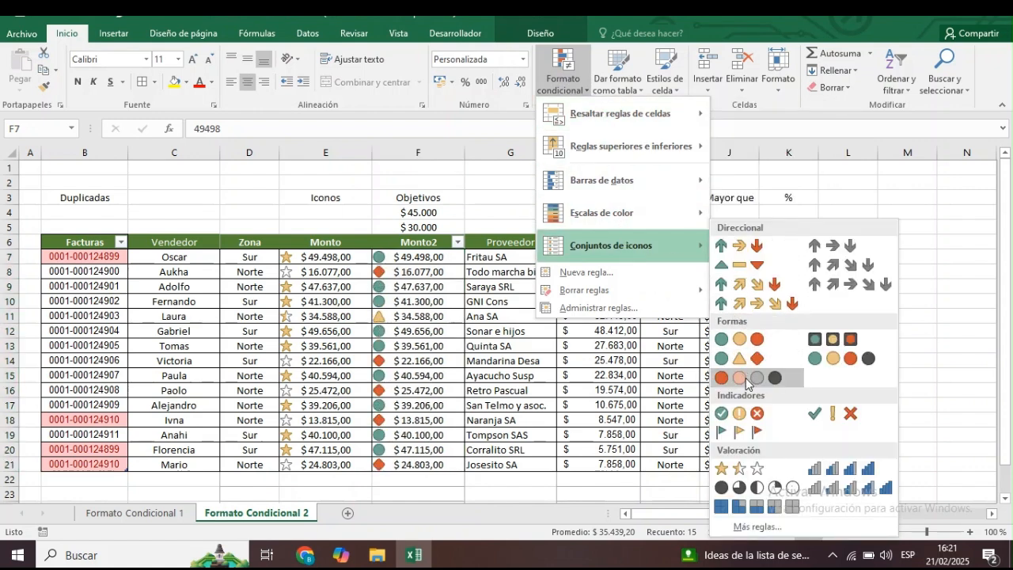
click(825, 414)
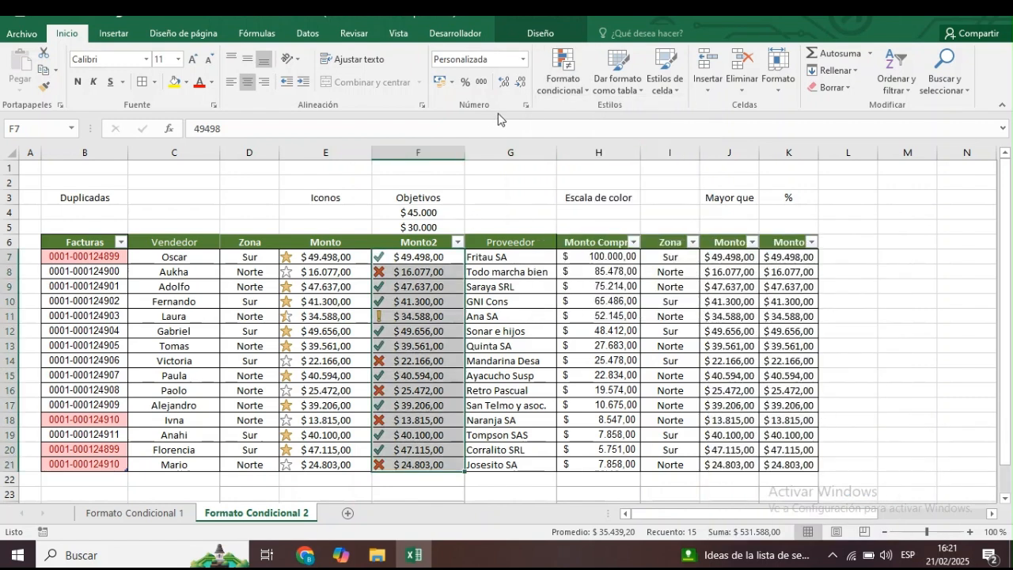
Edit the Monto2 icon-set rule so the check mark uses type Número and values >= cell $F$4.
click(587, 90)
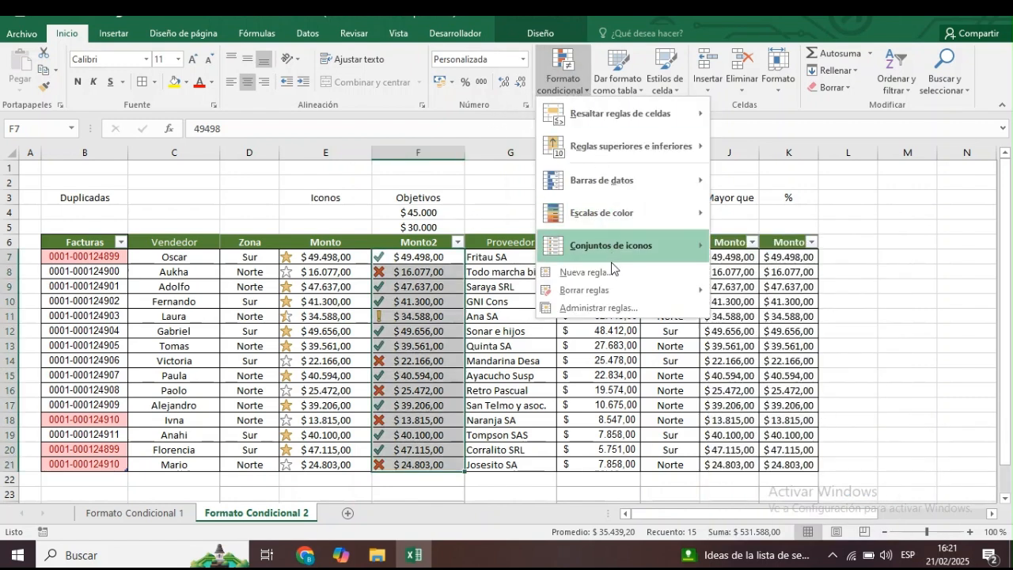
click(613, 308)
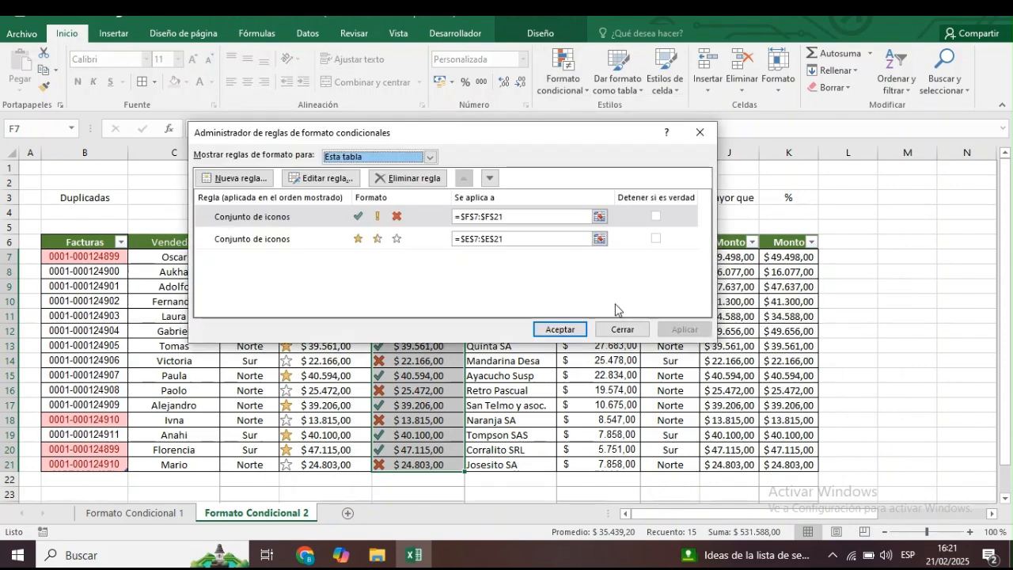
click(426, 217)
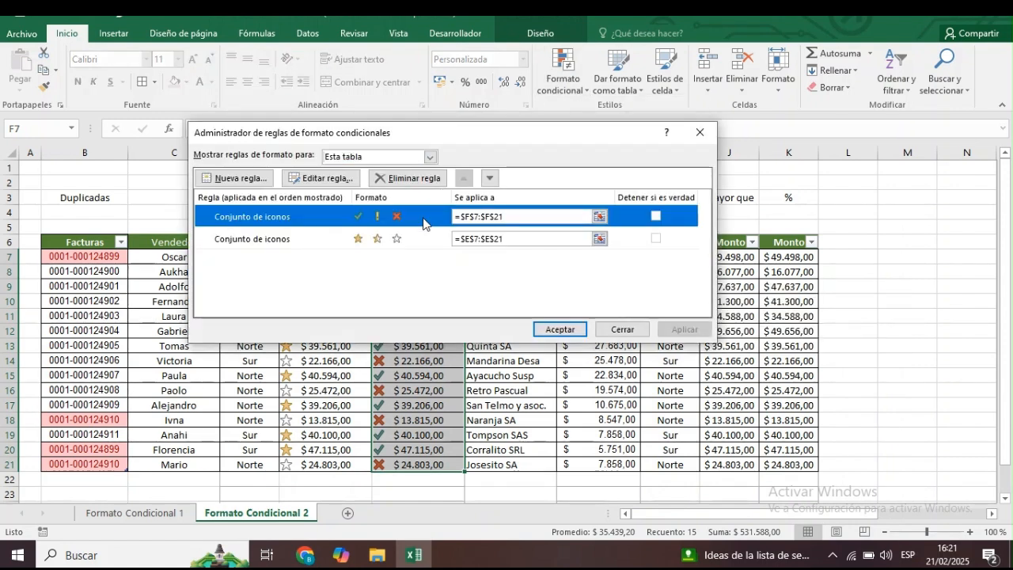
click(324, 179)
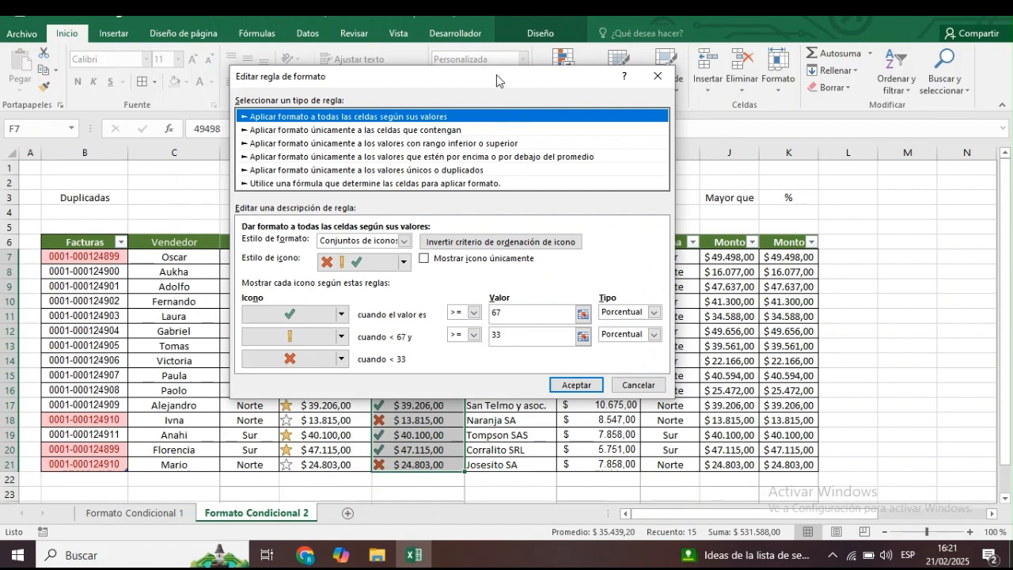
drag(496, 76, 761, 109)
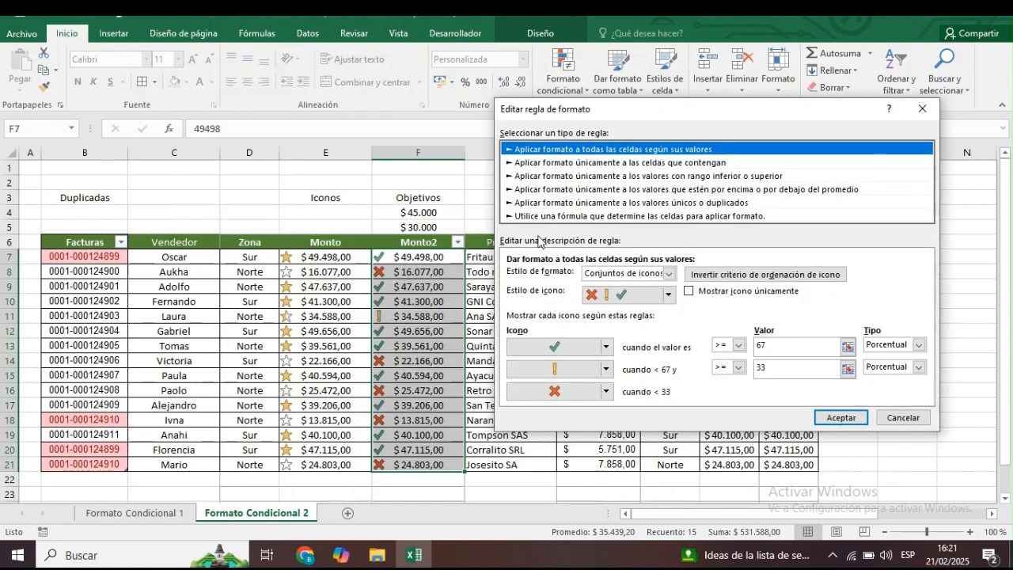
click(794, 347)
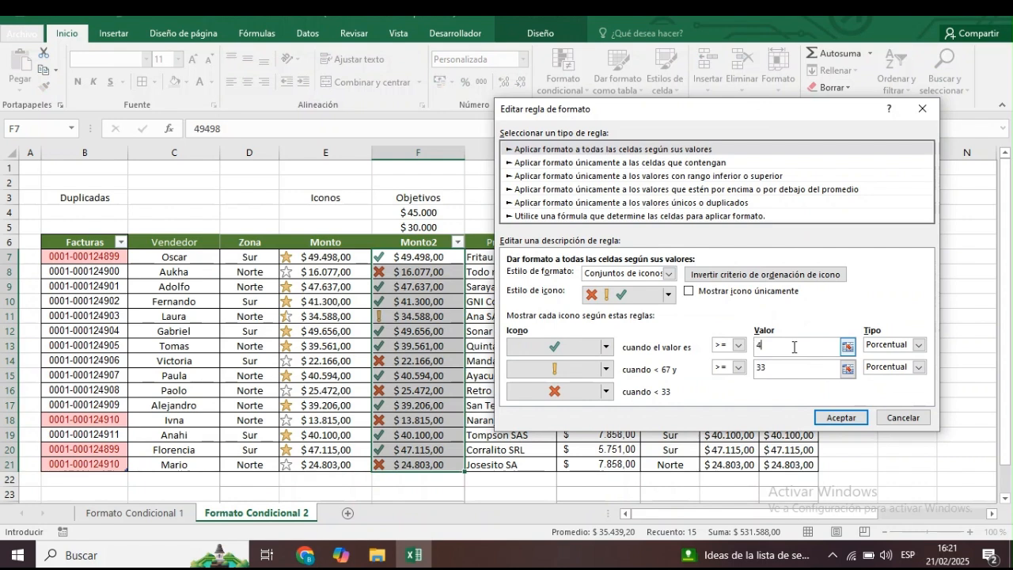
click(921, 345)
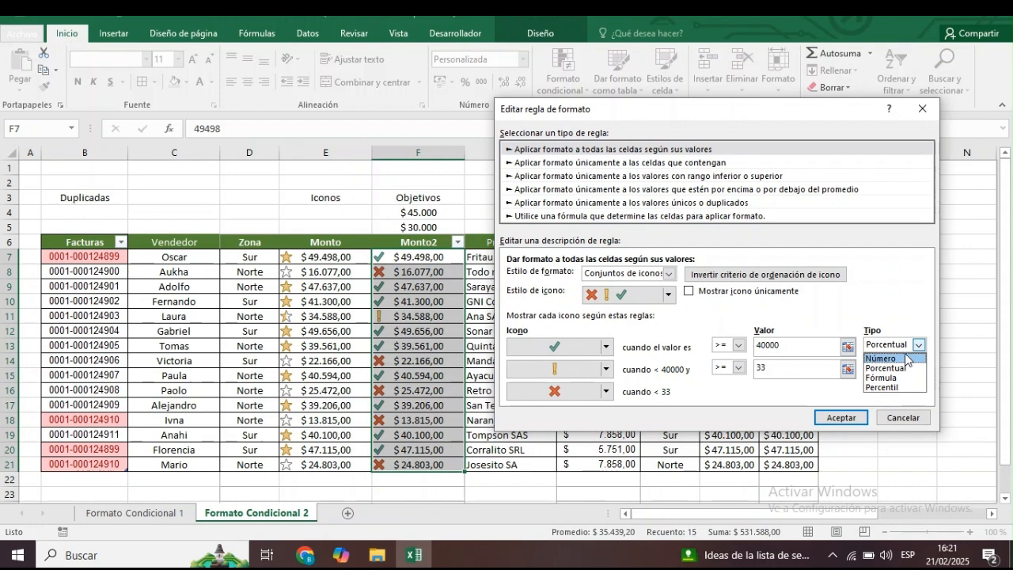
click(891, 358)
click(784, 346)
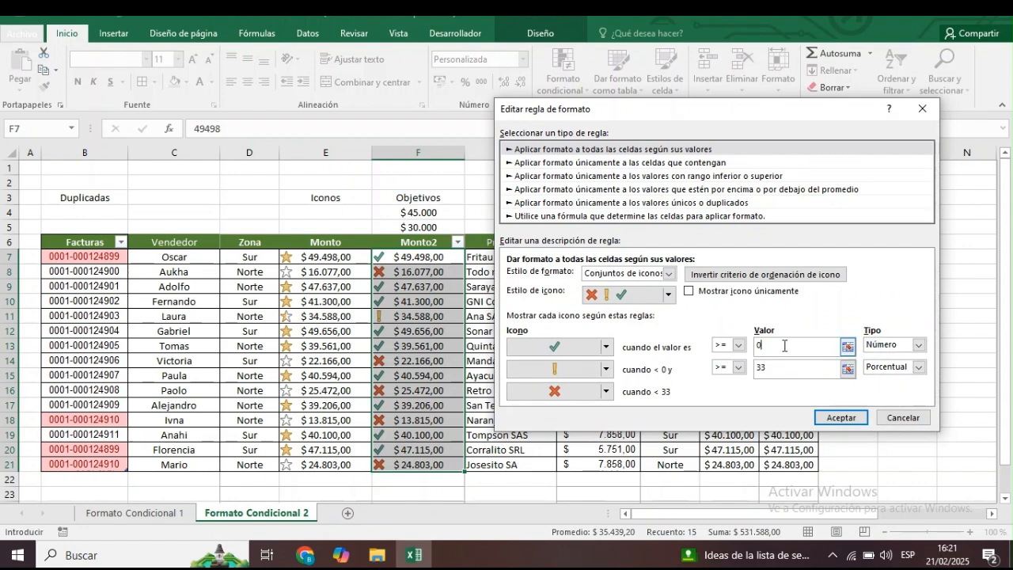
click(453, 214)
Set the rule's exclamation threshold to type Número with values >= cell $F$5, and apply the edited rule.
click(919, 367)
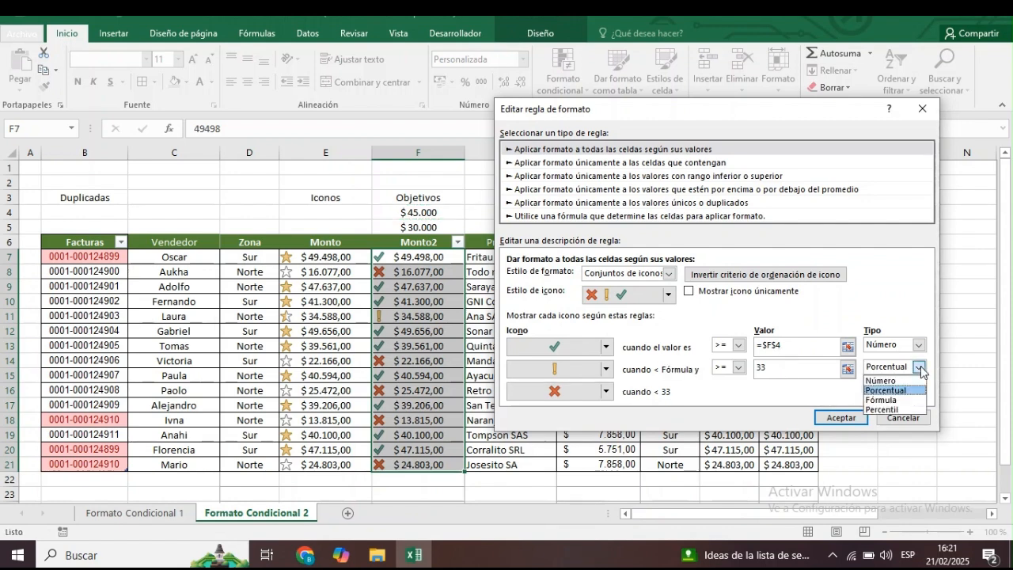
click(900, 383)
click(801, 365)
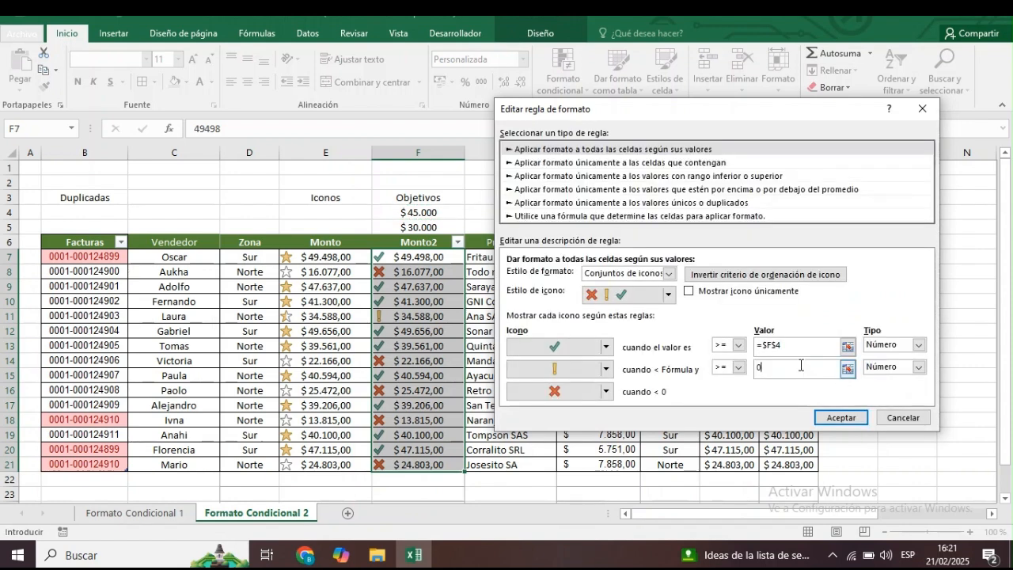
click(412, 228)
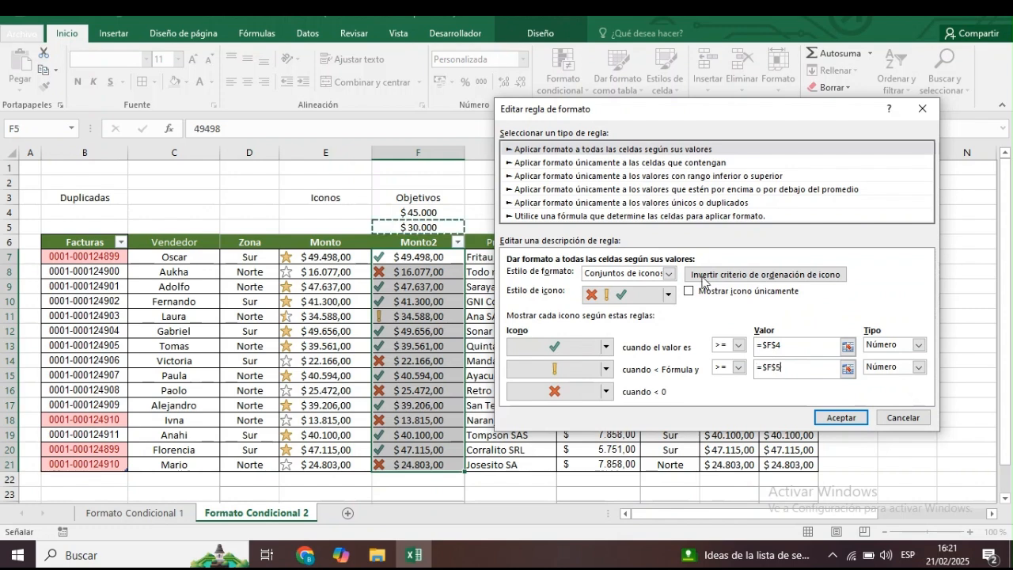
click(841, 417)
click(560, 329)
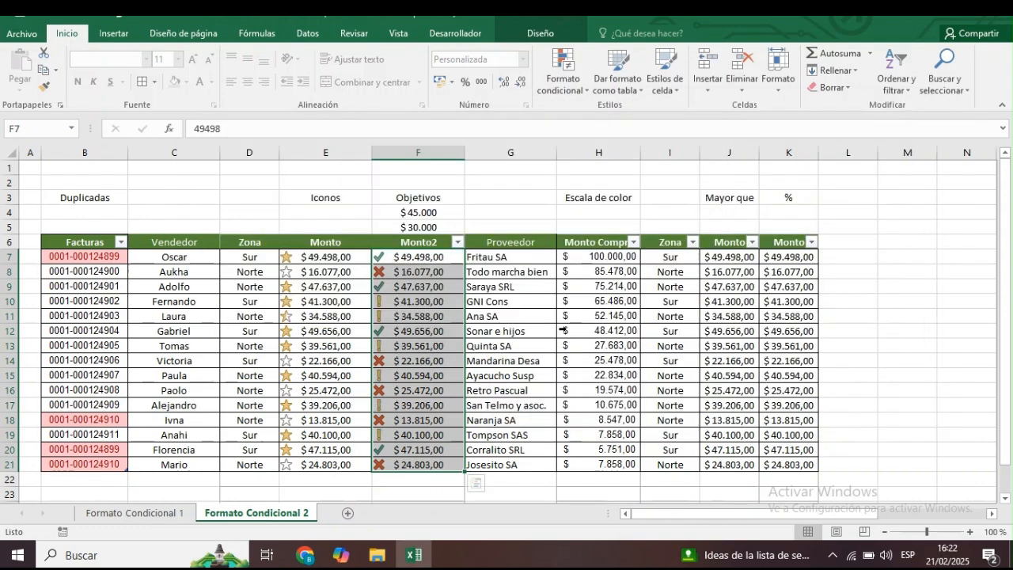
click(522, 212)
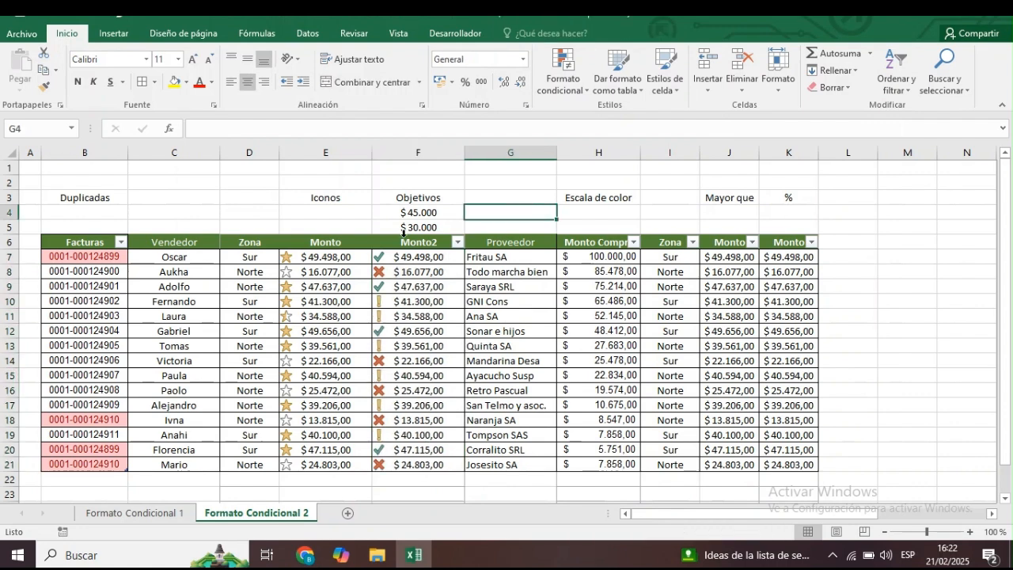
Set the upper objective in cell F4 to 50.000.
click(442, 220)
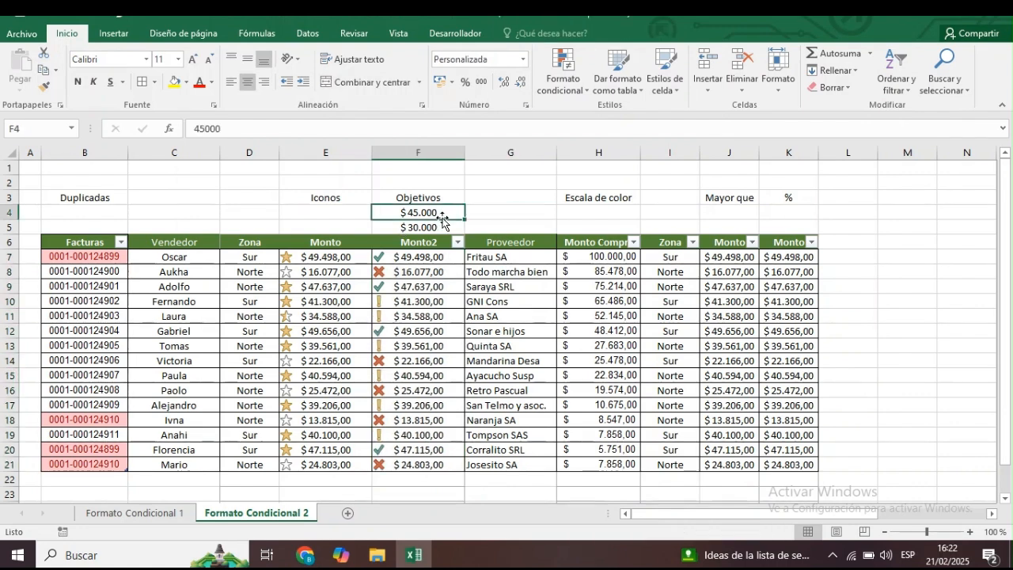
text(50.000)
key(Return)
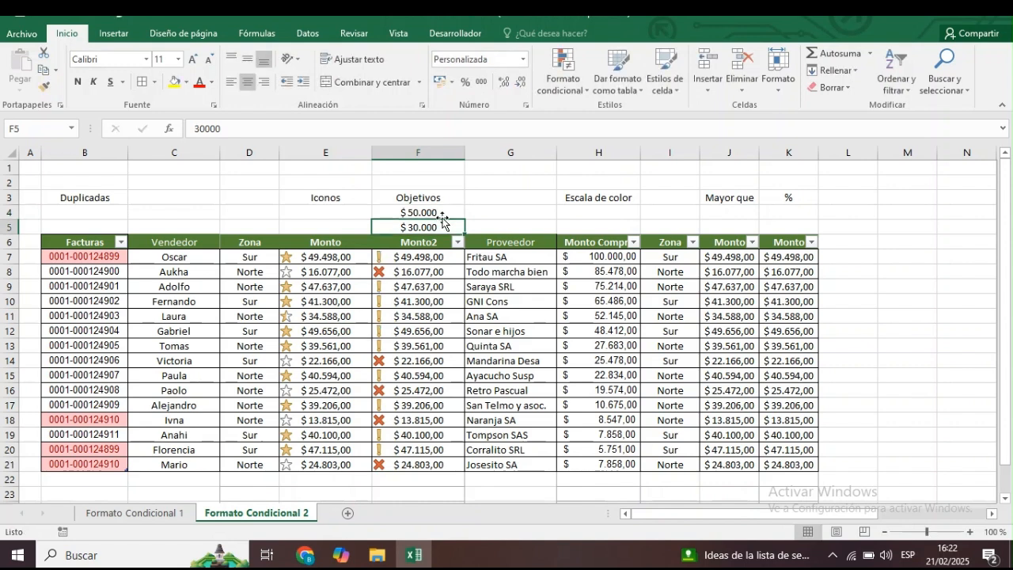
Set the lower objective in F5 to 20000 and the upper objective in F4 to 40000.
text(20000)
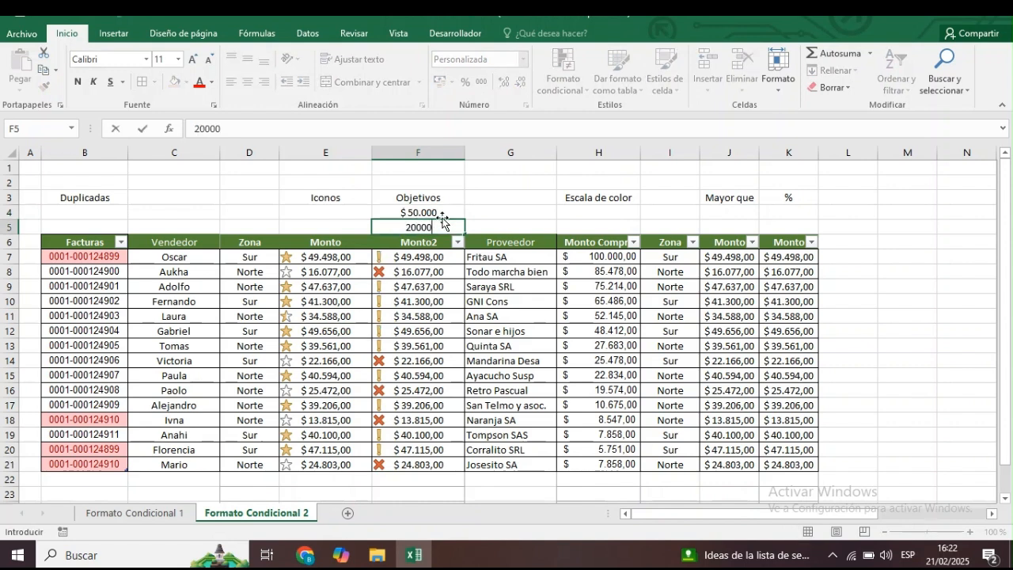
key(Return)
click(442, 224)
key(Up)
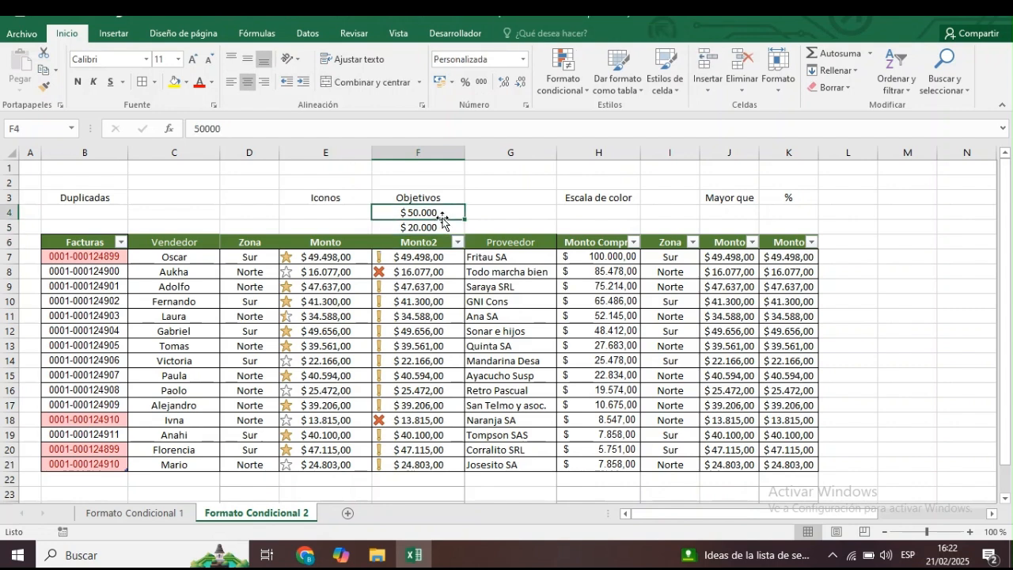
text(40000)
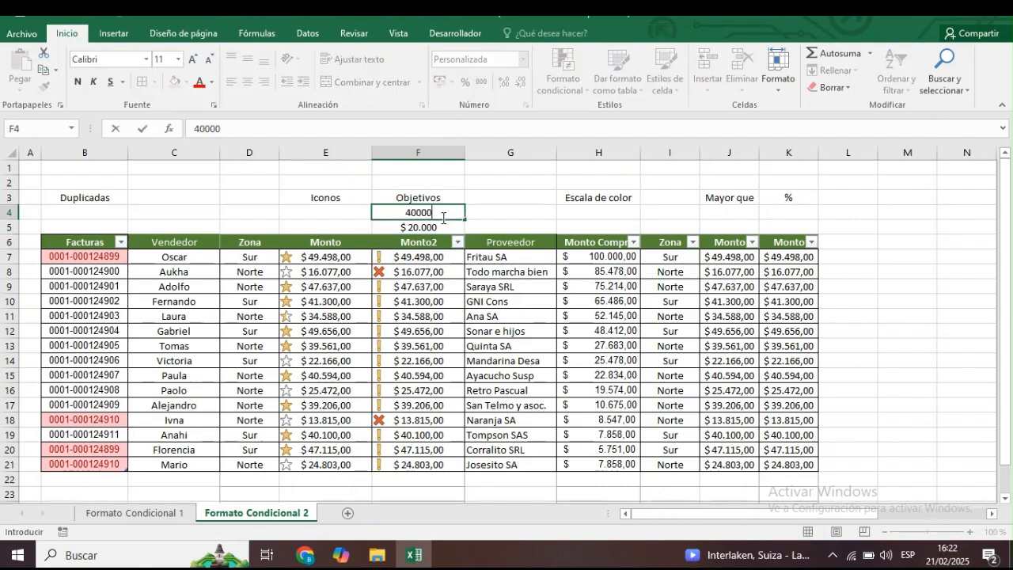
key(Return)
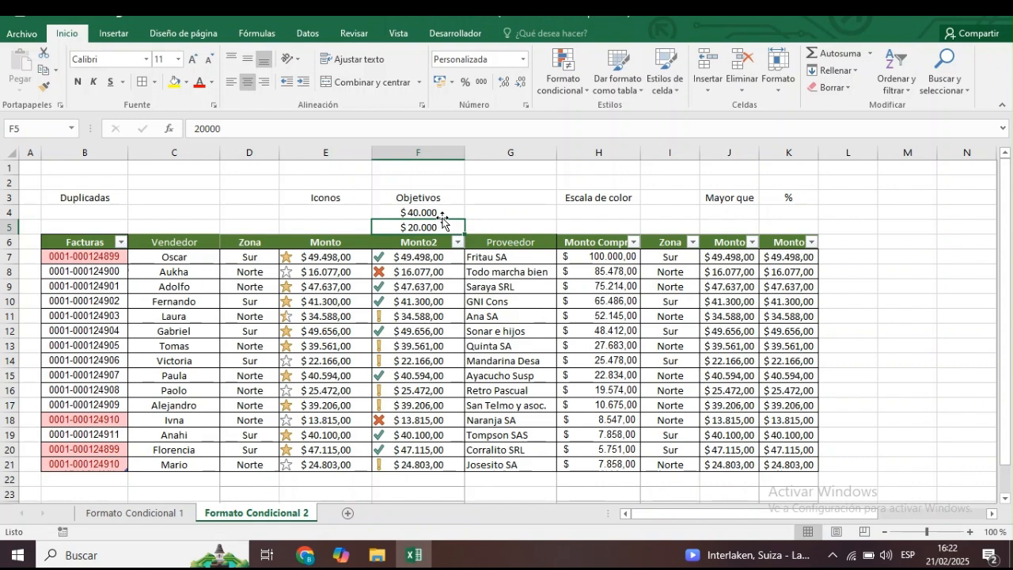
Apply the green-yellow-red color scale to the Monto Compra values in H7:H21.
key(Down)
key(Right)
key(Right)
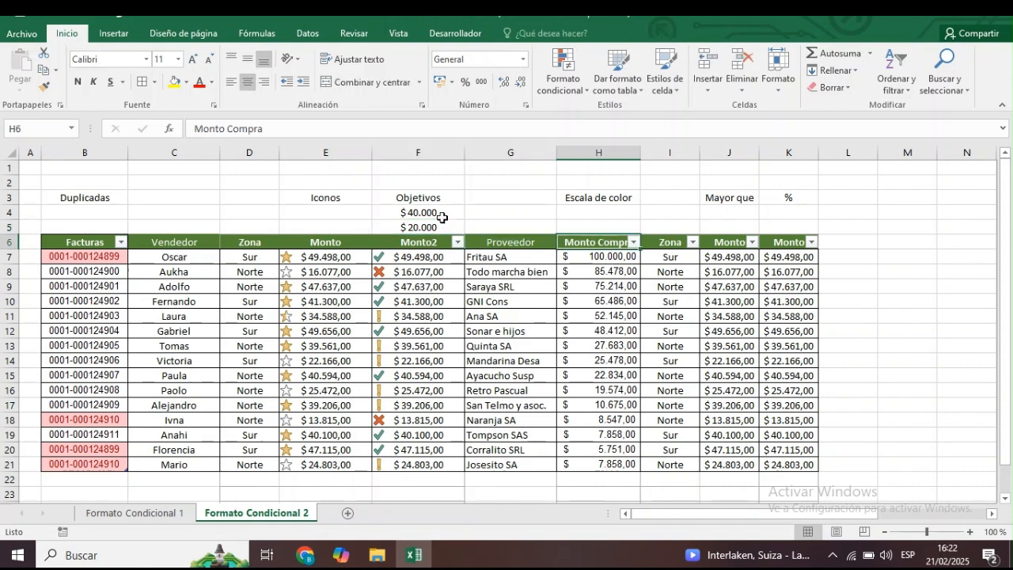
click(593, 305)
drag(588, 260, 594, 465)
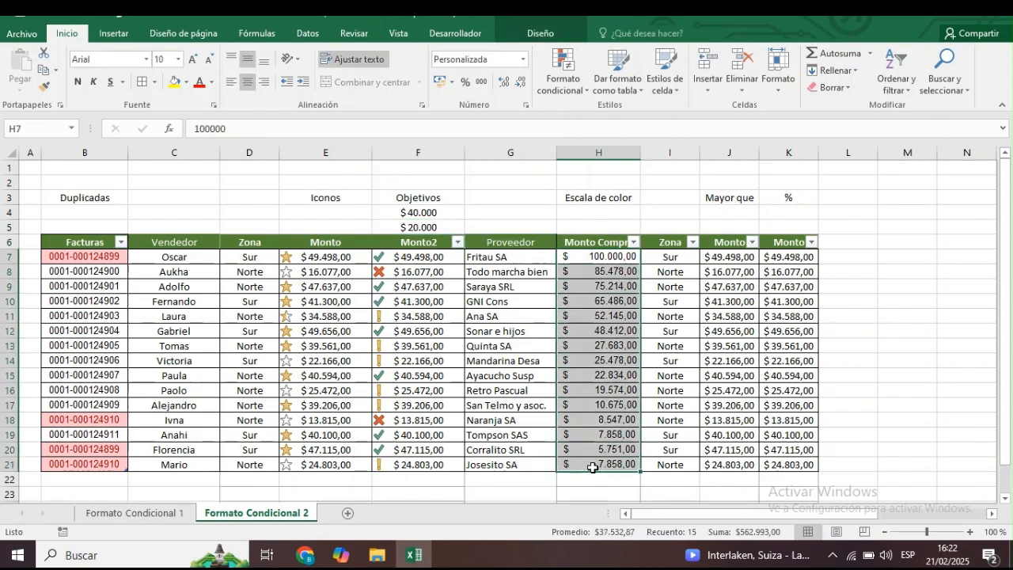
click(581, 95)
mouse_move(606, 215)
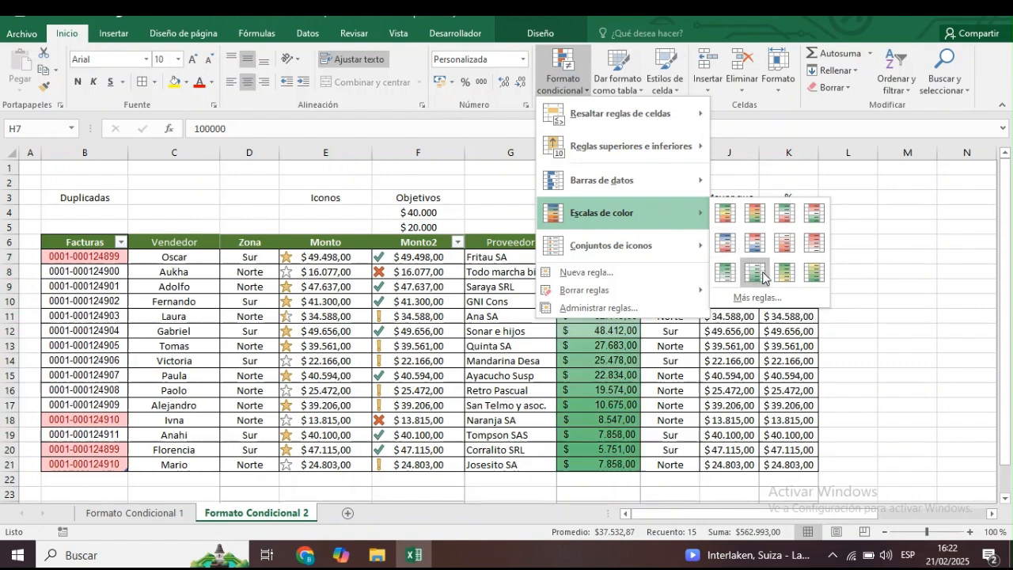
click(727, 220)
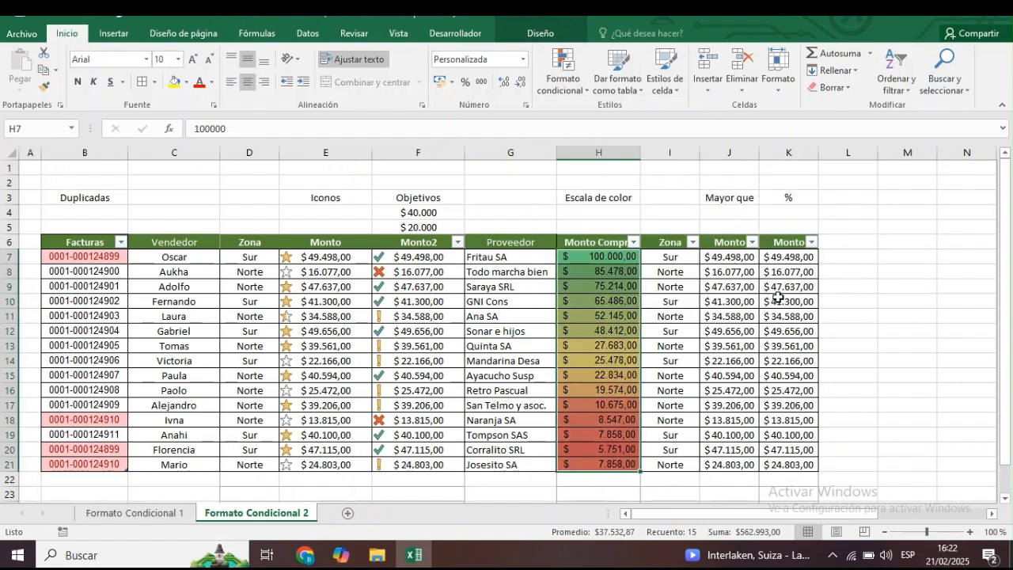
click(824, 285)
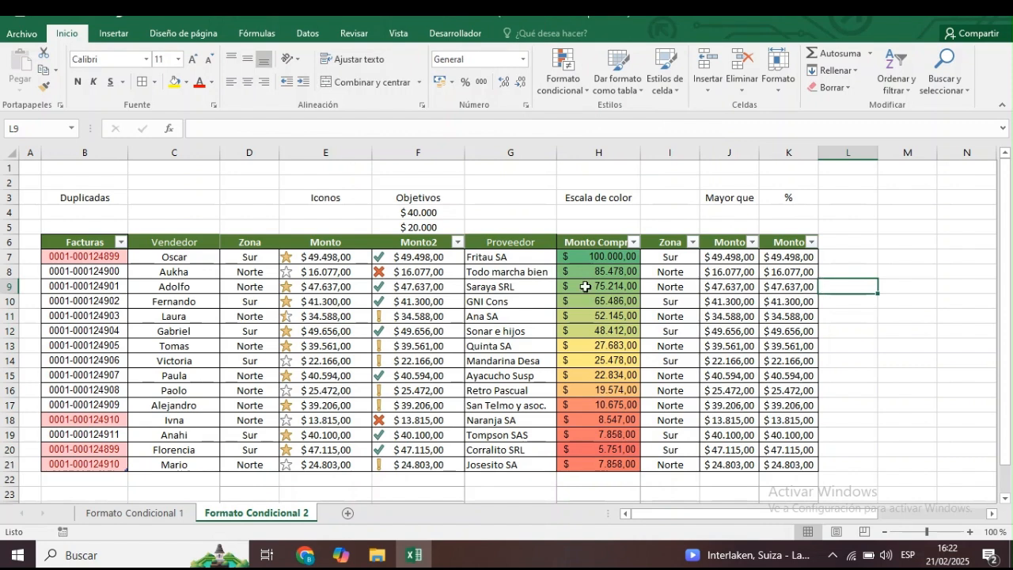
click(614, 257)
drag(613, 257, 622, 463)
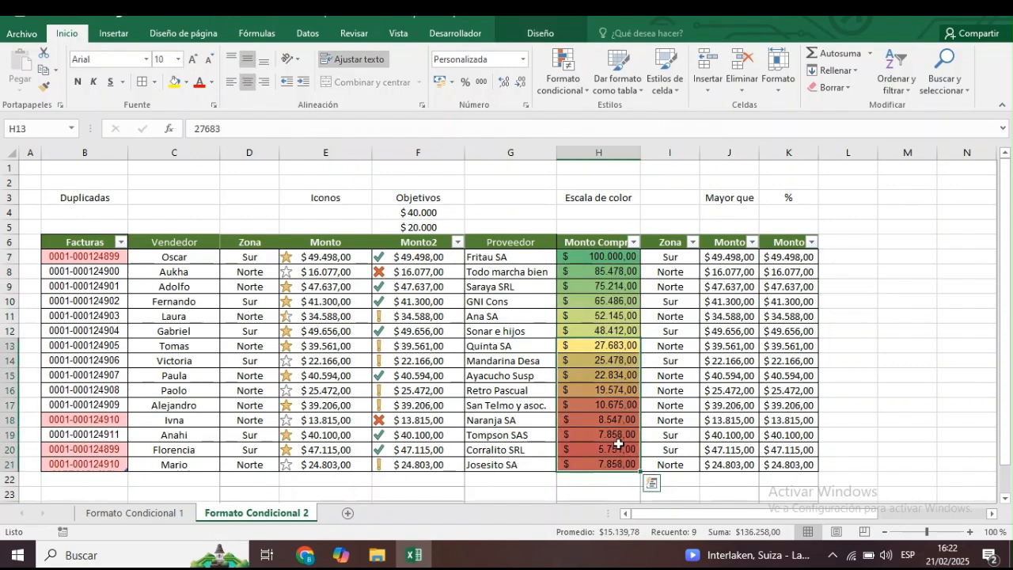
click(615, 434)
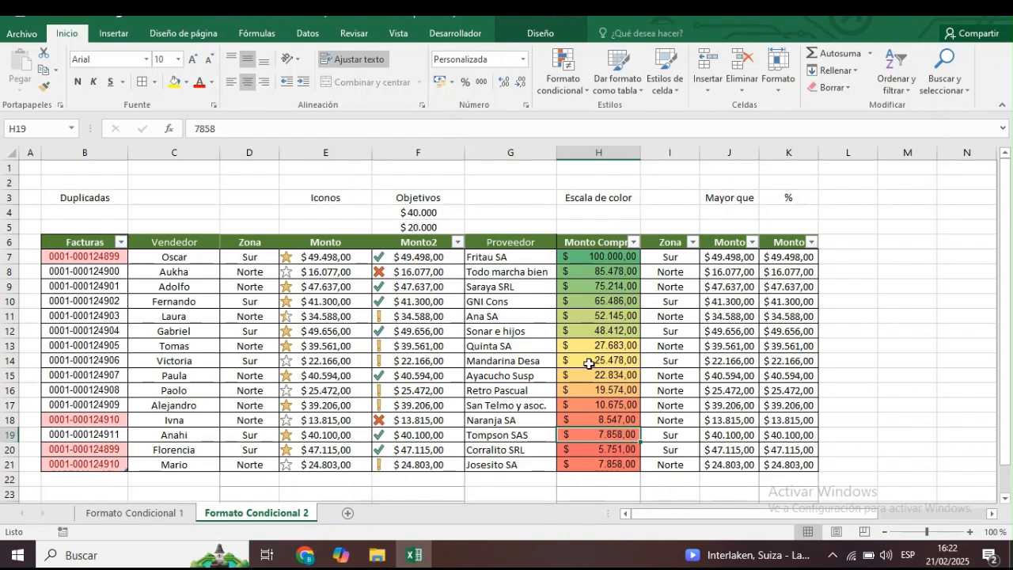
click(834, 292)
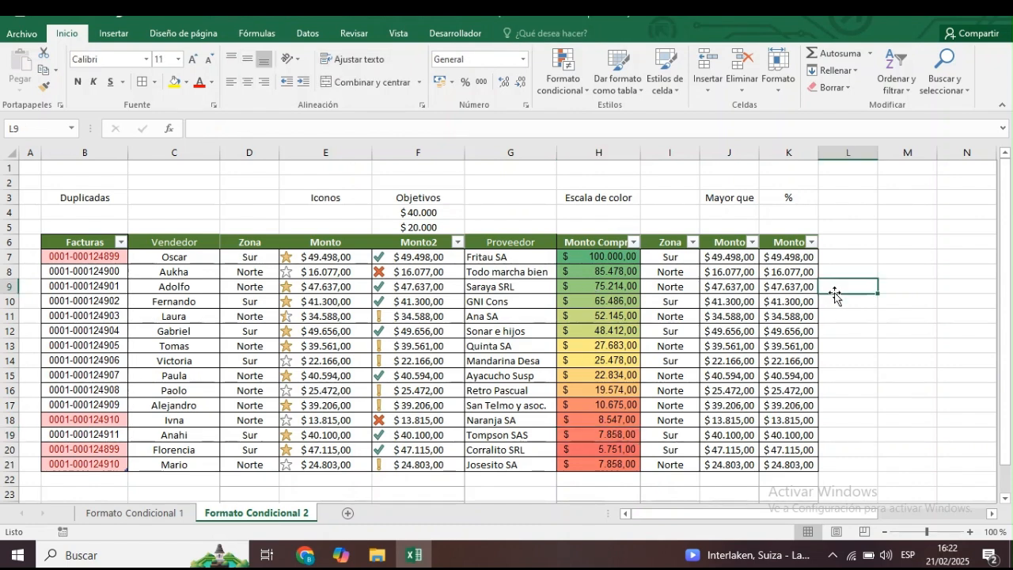
Enter 40000 as the greater-than threshold in cell J4, below the Mayor que label.
click(744, 258)
click(729, 215)
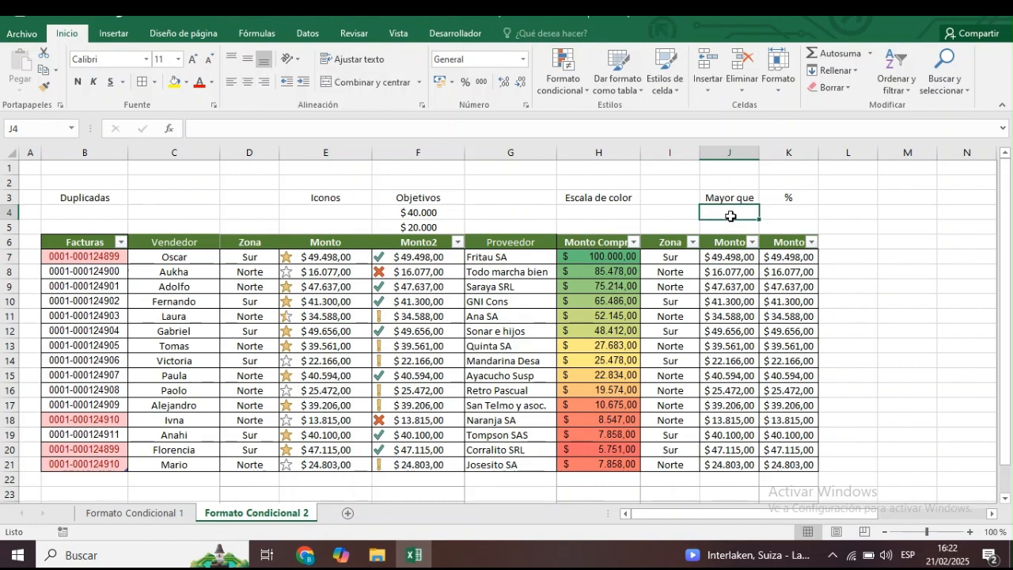
text(50000)
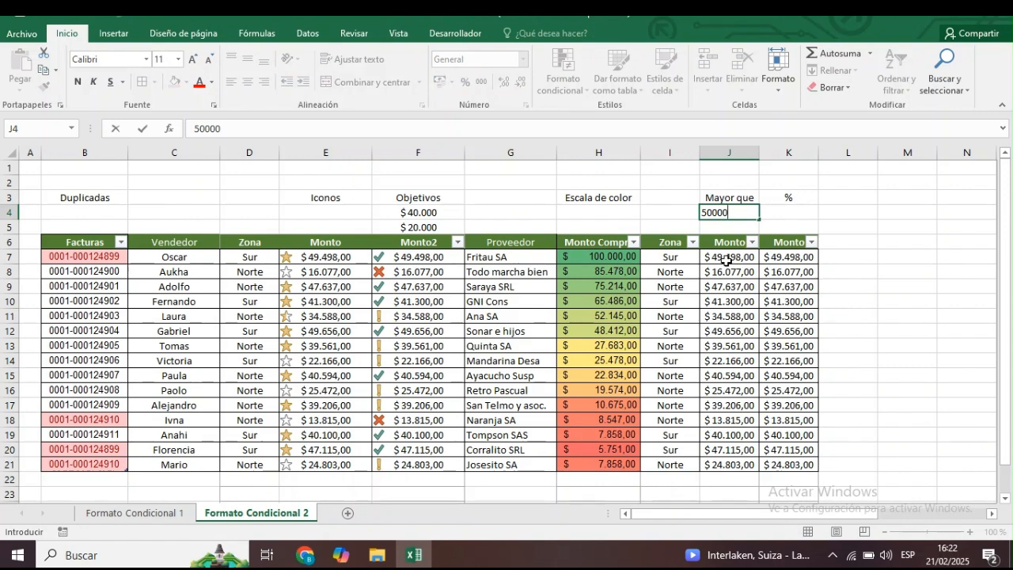
key(BackSpace)
key(BackSpace)
key(BackSpace)
key(BackSpace)
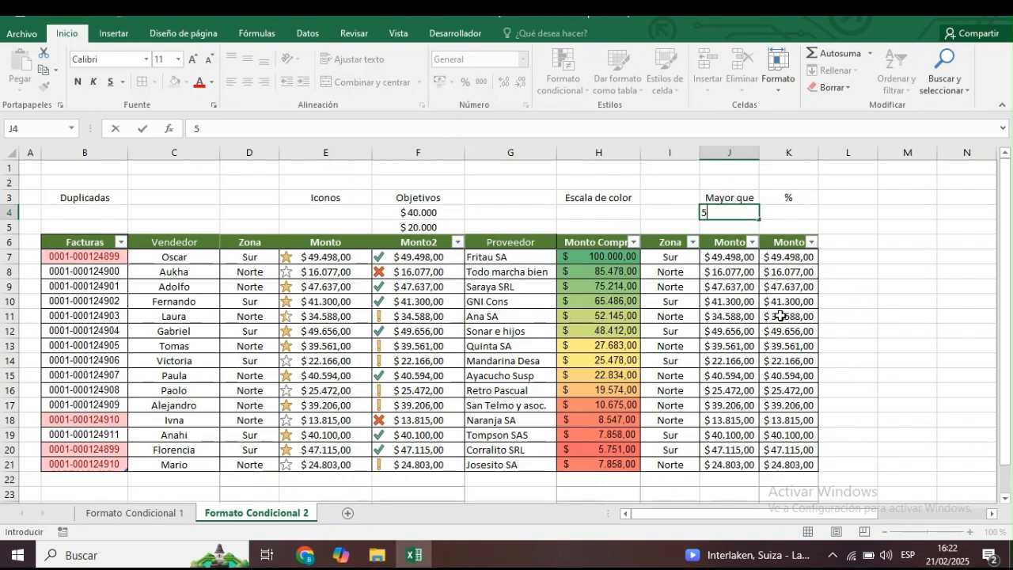
text(000)
key(Return)
Start a greater-than highlight rule on the Monto values in J7:J21 with 40000 as the comparison value.
drag(736, 257, 736, 465)
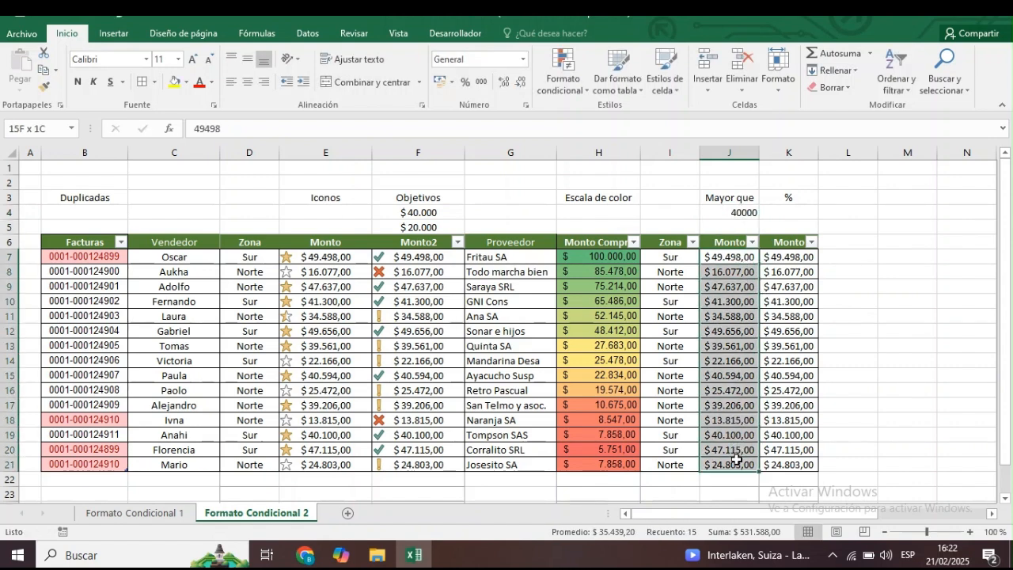
click(580, 89)
mouse_move(621, 122)
click(798, 120)
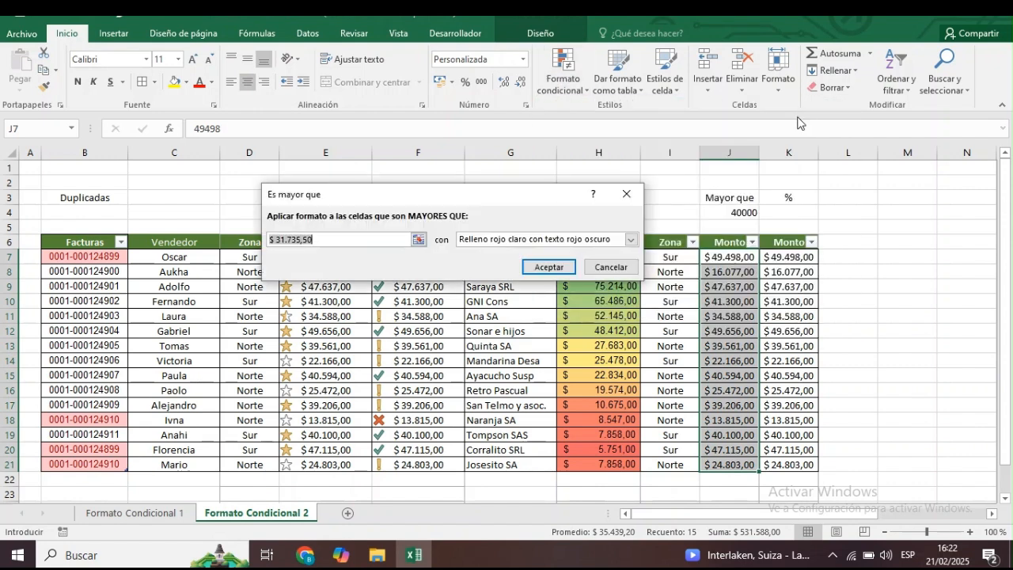
key(BackSpace)
text(4000)
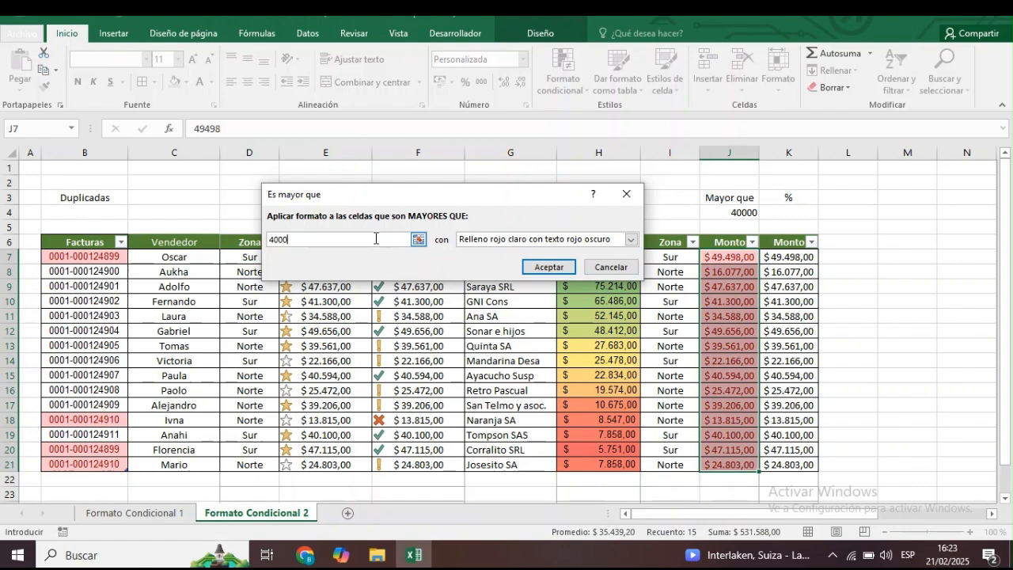
text(0)
Make the rule compare against cell $J$4, choose light red fill with dark red text, and apply it.
key(BackSpace)
key(BackSpace)
key(BackSpace)
key(BackSpace)
click(714, 211)
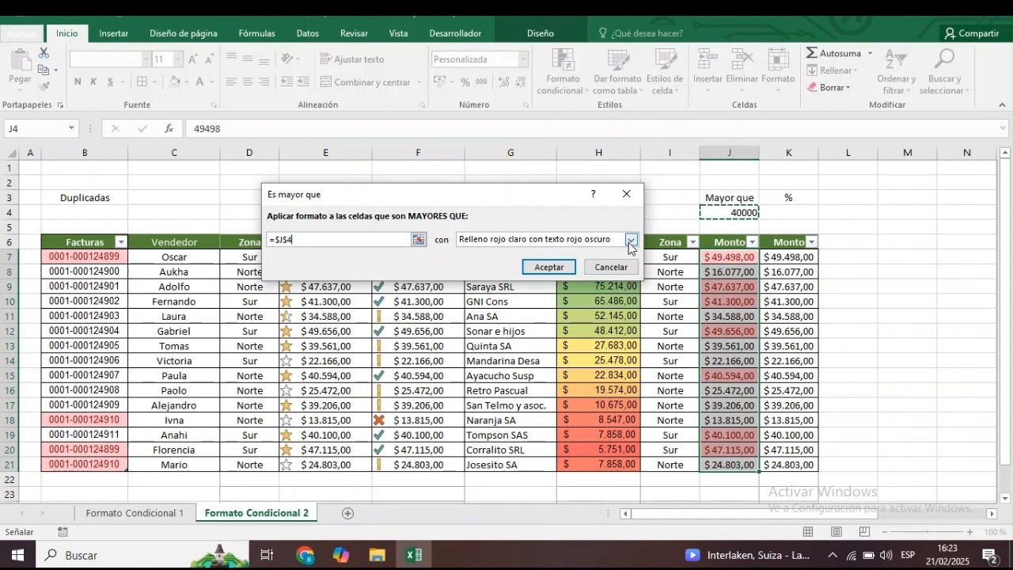
click(631, 239)
click(522, 252)
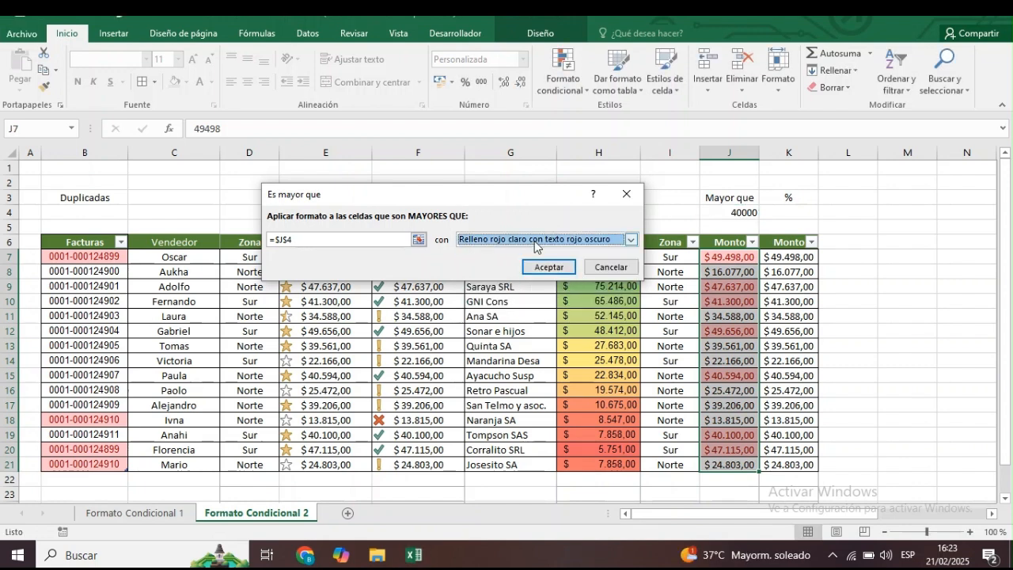
click(567, 269)
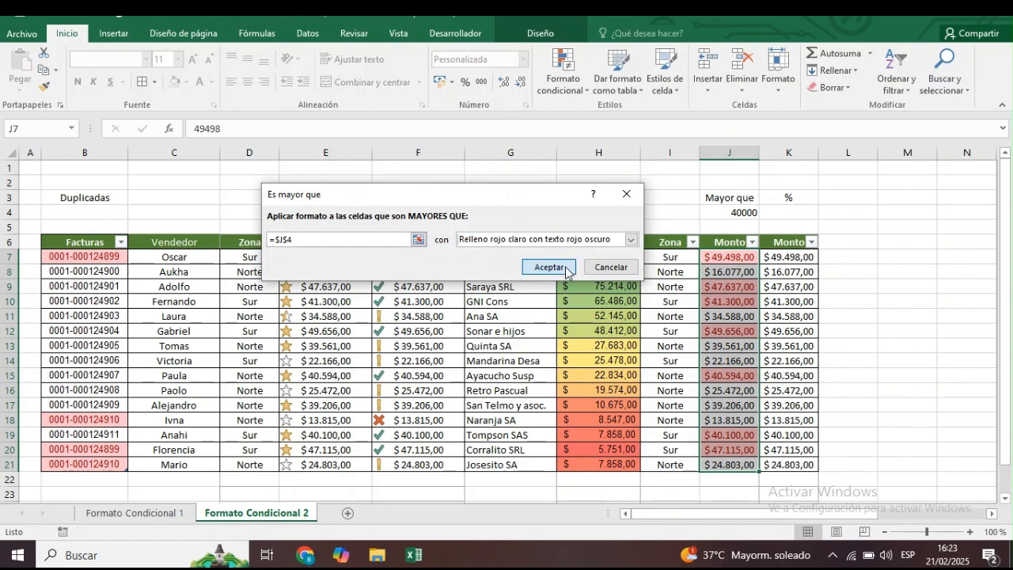
click(868, 315)
Test the greater-than rule by changing the threshold in J4 to 45000 and to 30000.
click(744, 212)
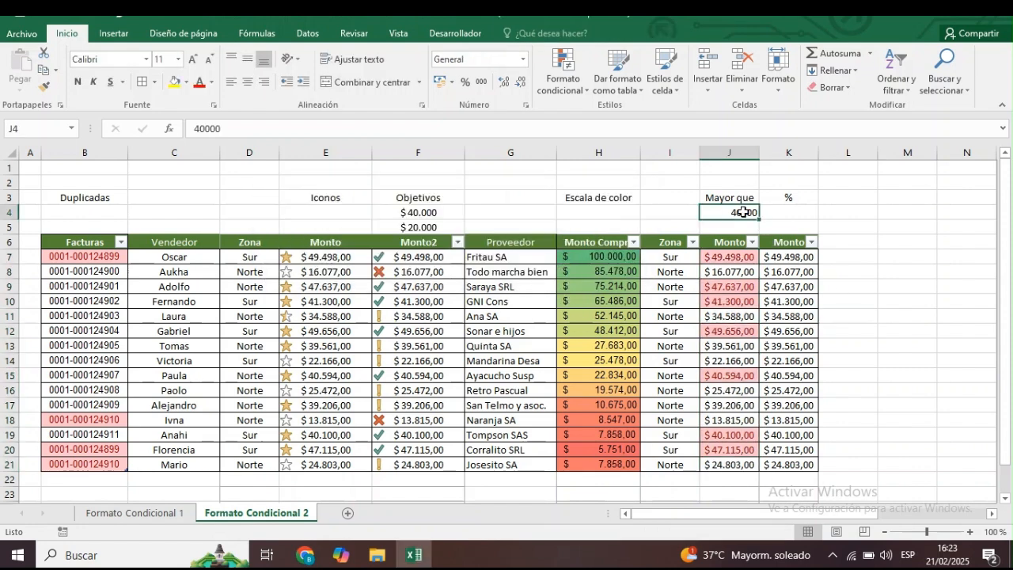
text(45)
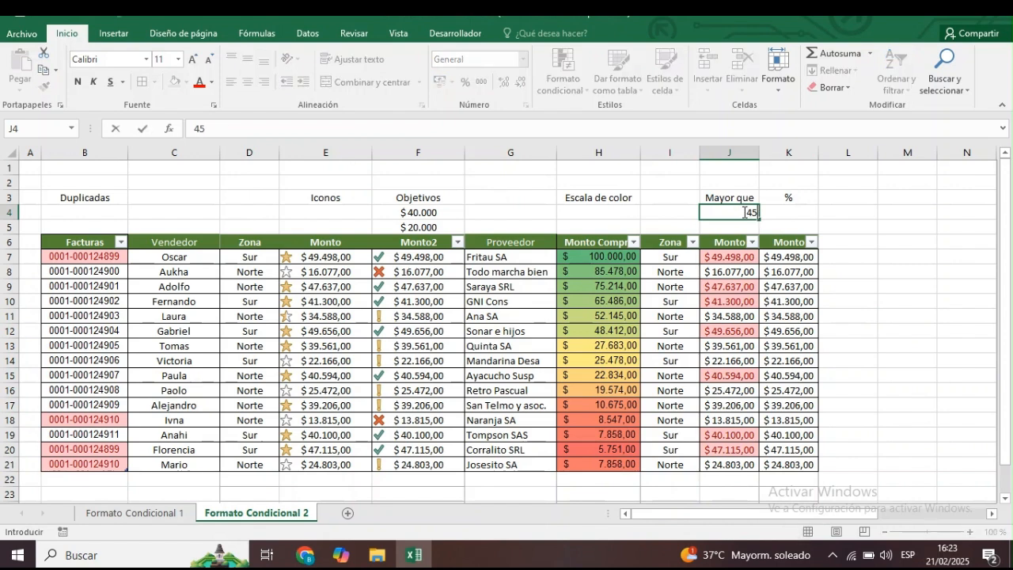
text(000)
key(Return)
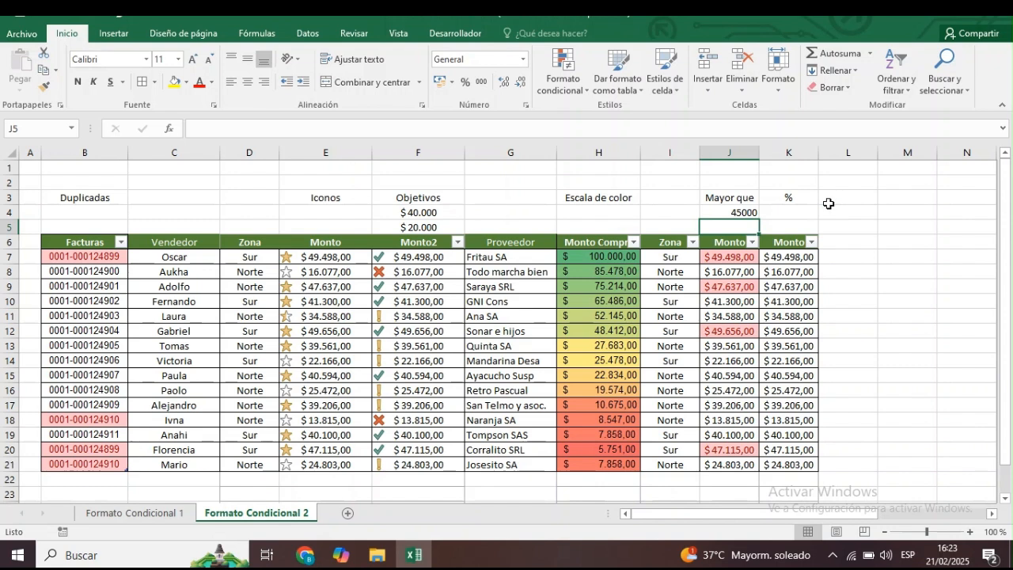
key(Up)
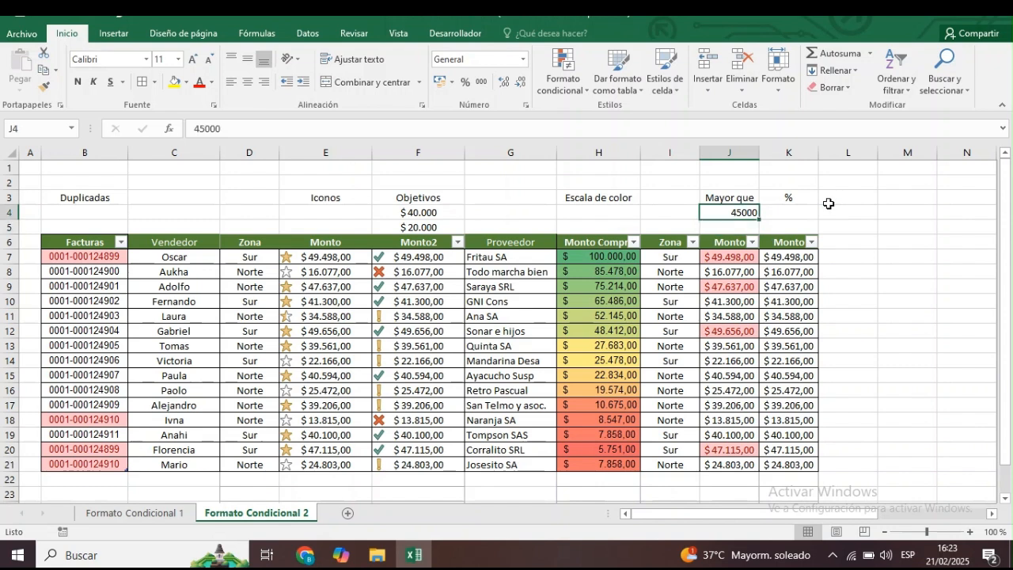
text(30)
key(Return)
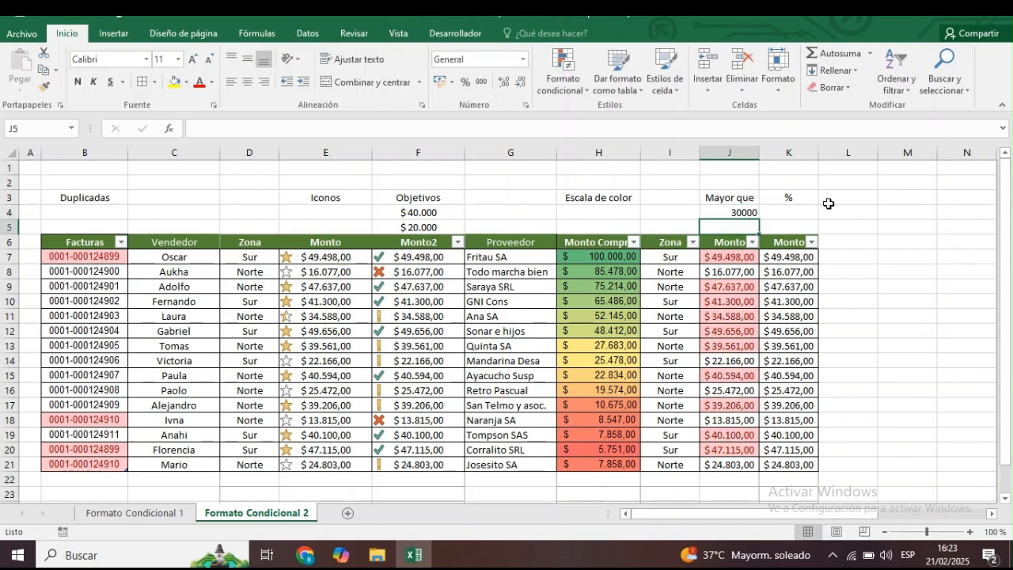
Set the greater-than threshold in J4 to 40000.
key(Up)
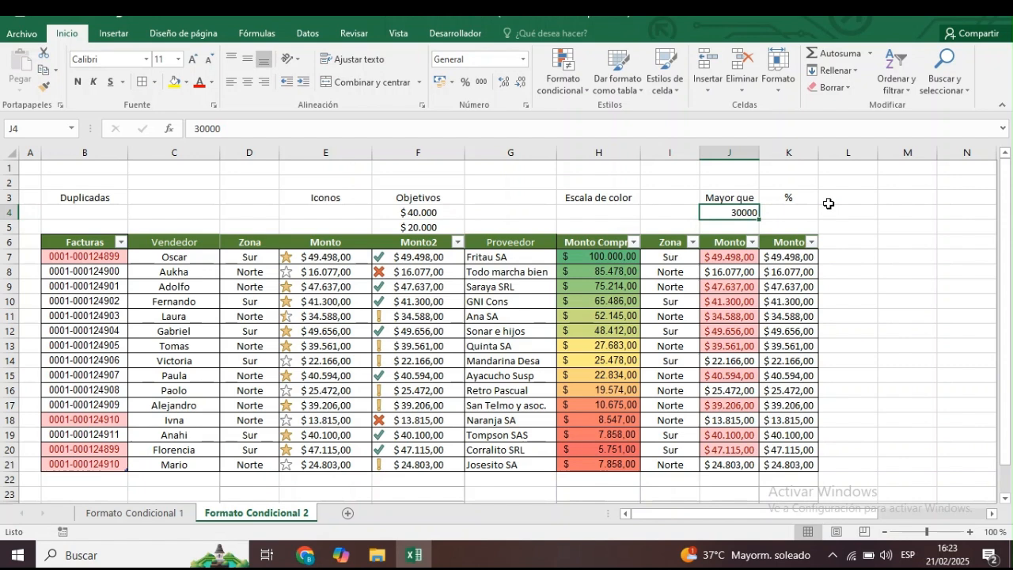
text(40)
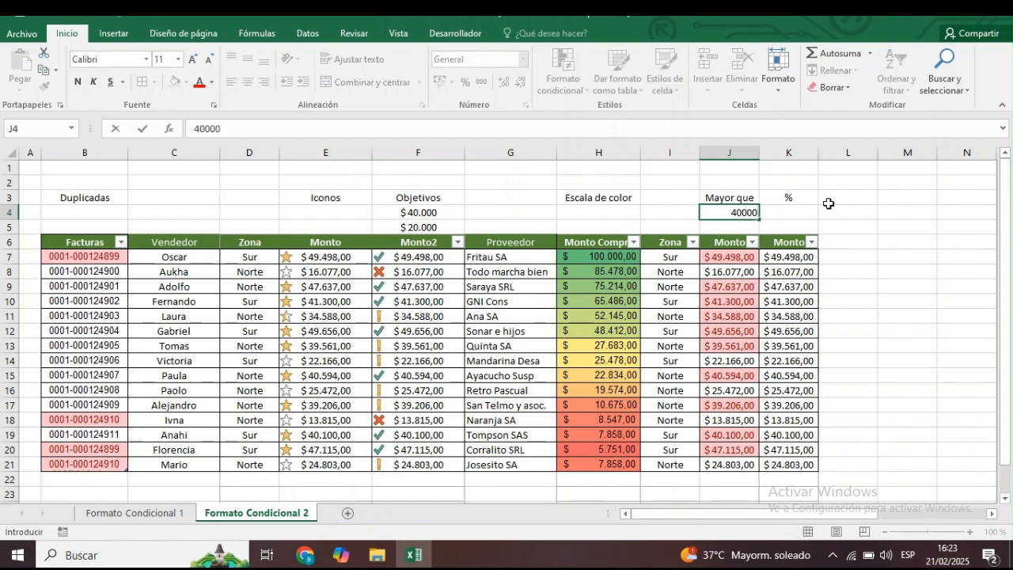
key(Return)
Start a top-percent rule on the Monto values in K7:K21 and set it to the top 20%.
click(800, 256)
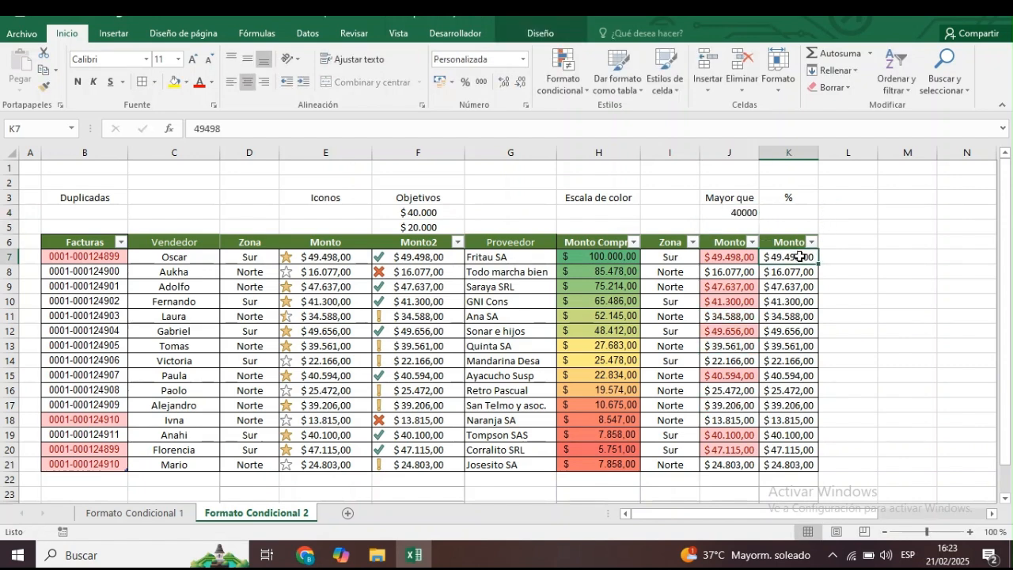
key(ctrl+shift+Down)
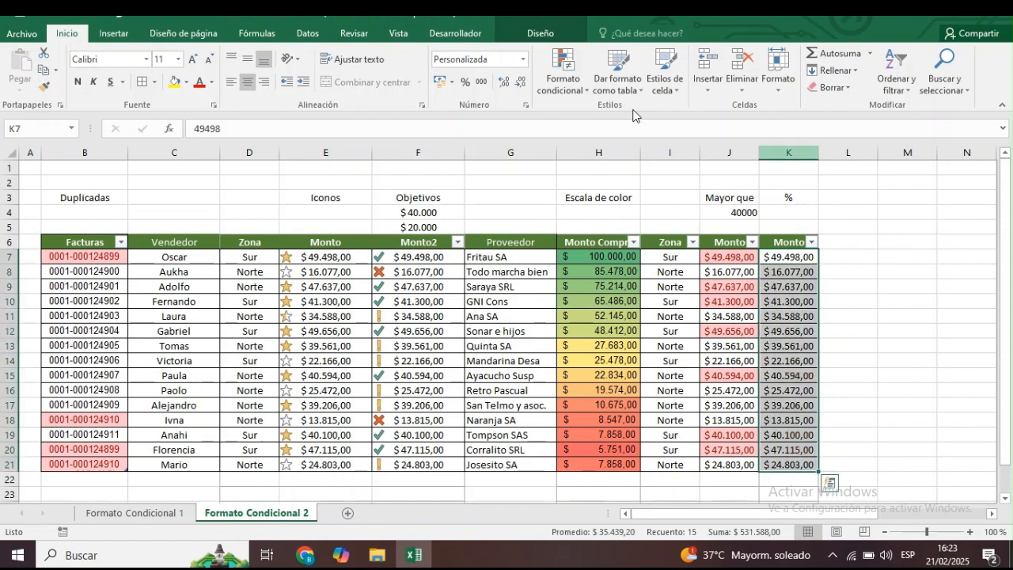
click(577, 88)
mouse_move(609, 145)
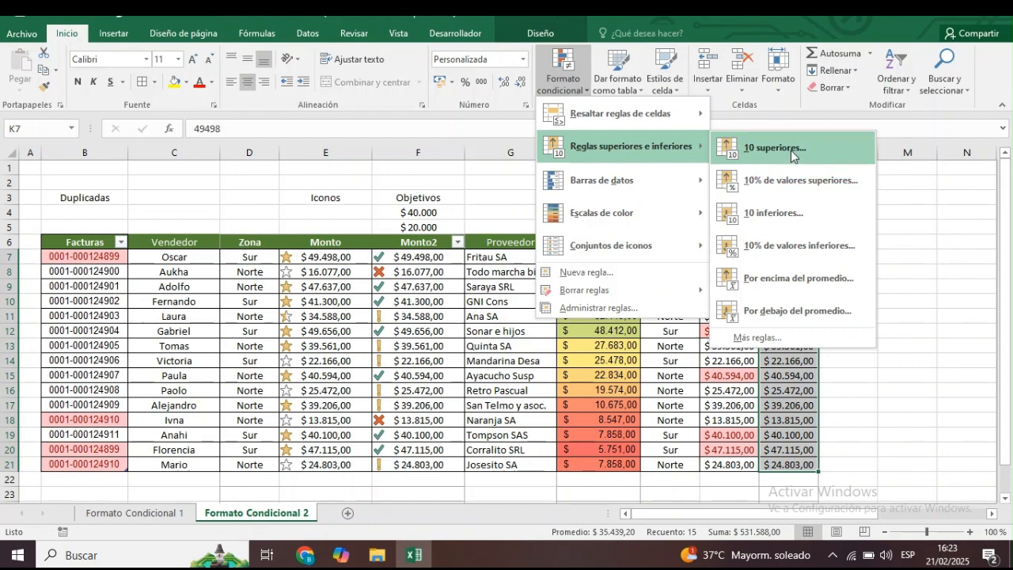
click(826, 180)
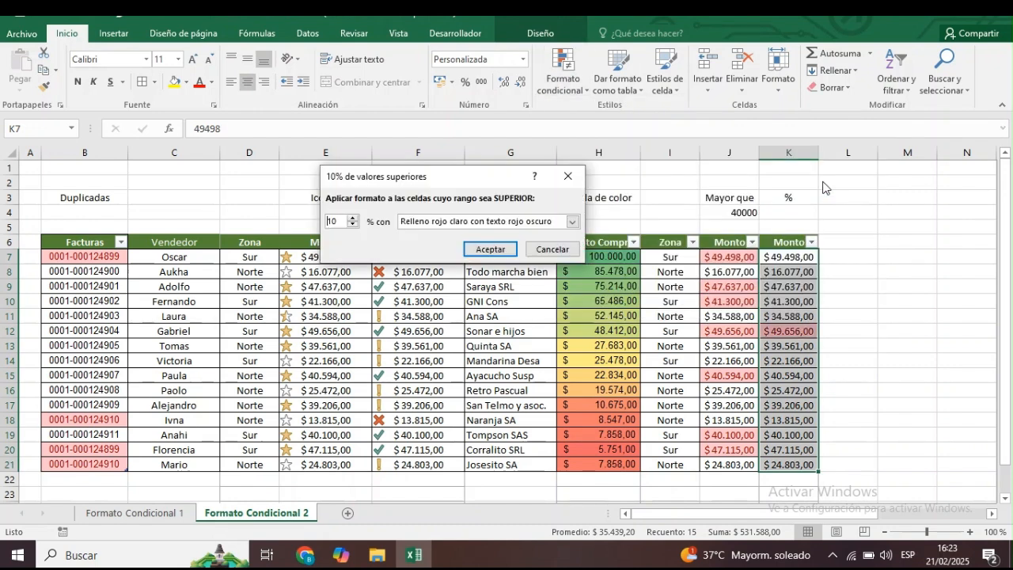
click(352, 220)
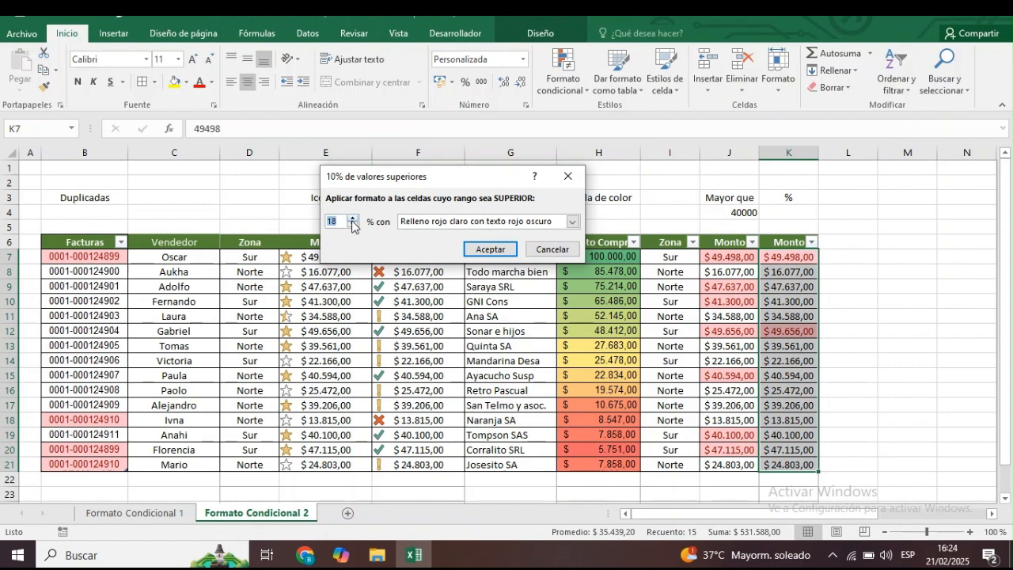
click(352, 220)
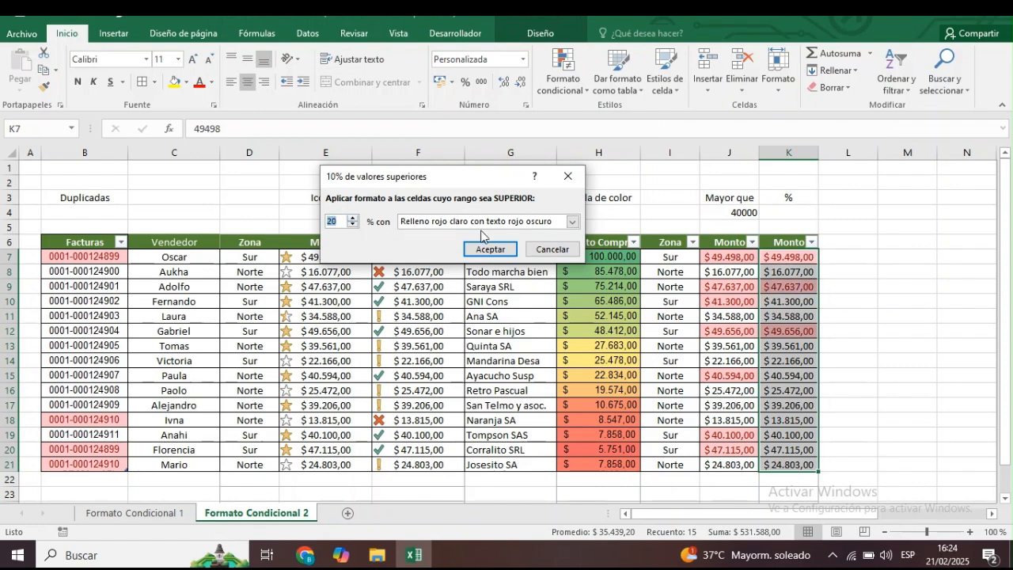
Format the top 20% values with green fill and dark green text, and apply the rule.
click(573, 224)
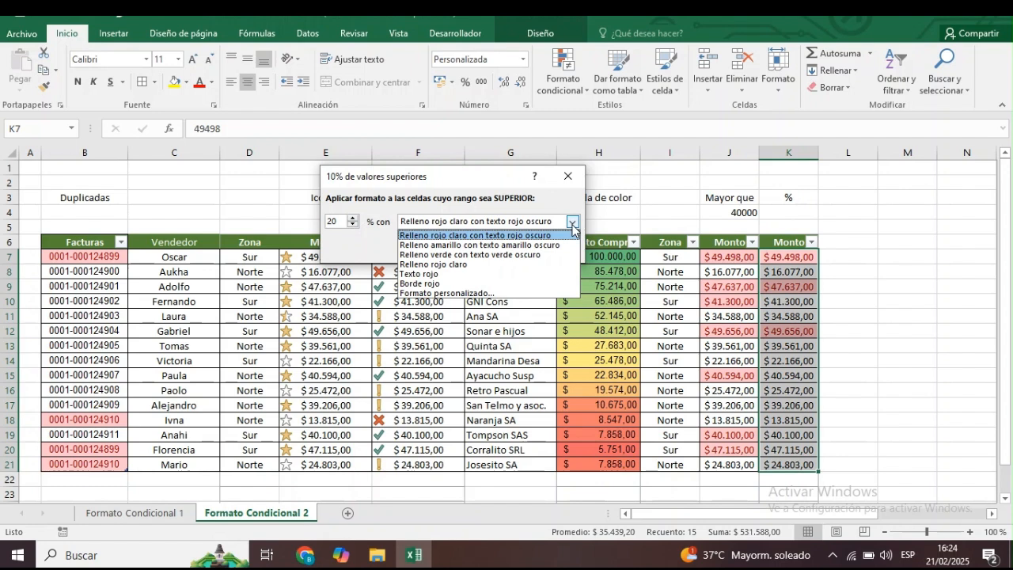
key(Down)
key(Down)
key(Return)
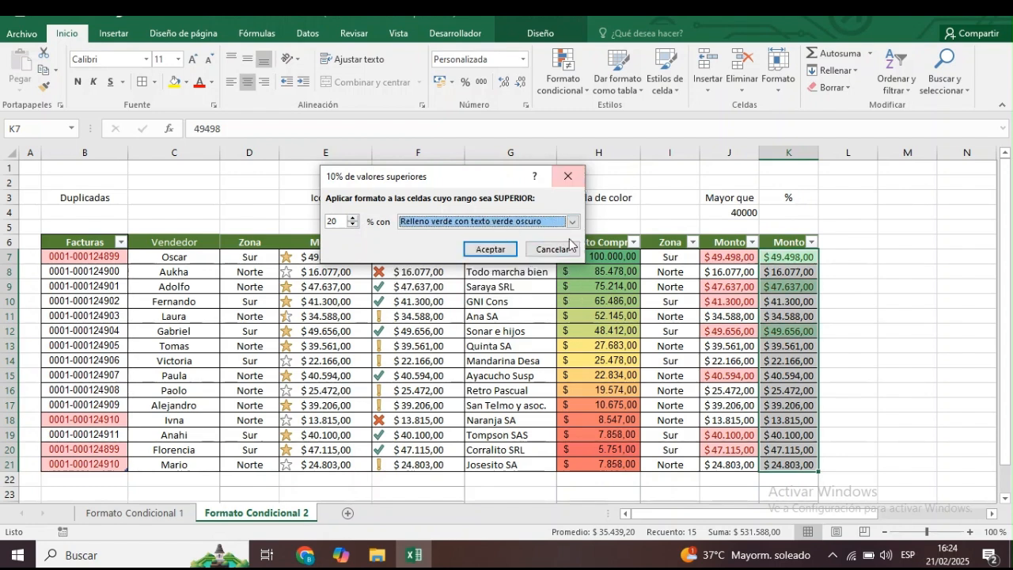
click(492, 249)
click(870, 321)
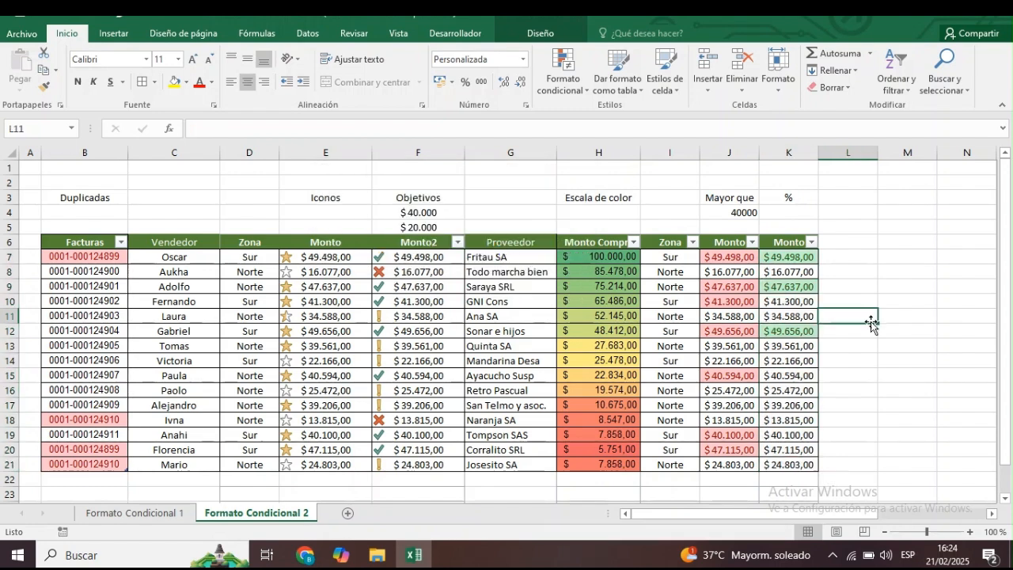
click(851, 380)
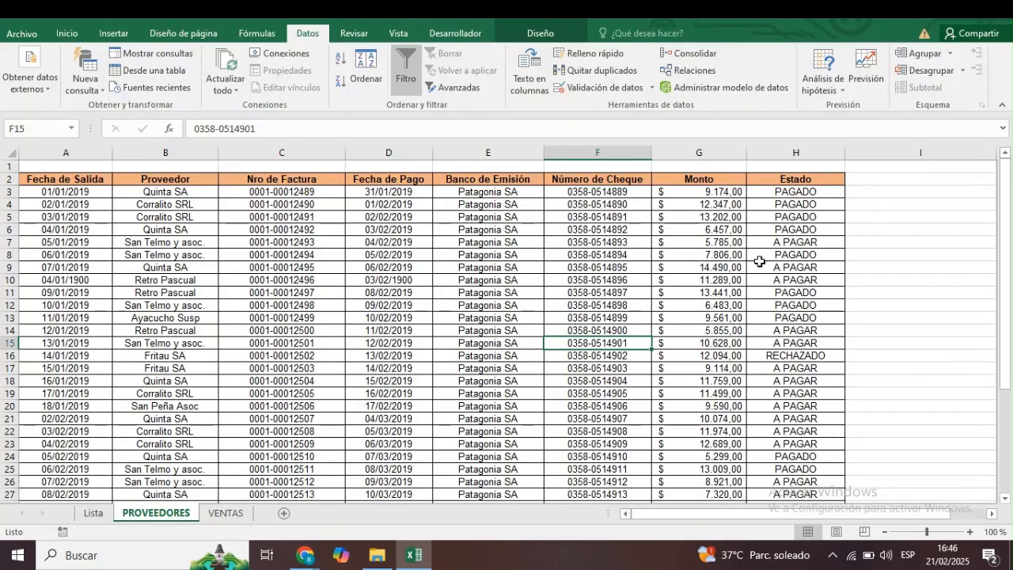
Enter the misspelled states "Pagdo" in H3 and "pagadi" in H4 of the PROVEEDORES sheet, and undo both entries.
click(780, 193)
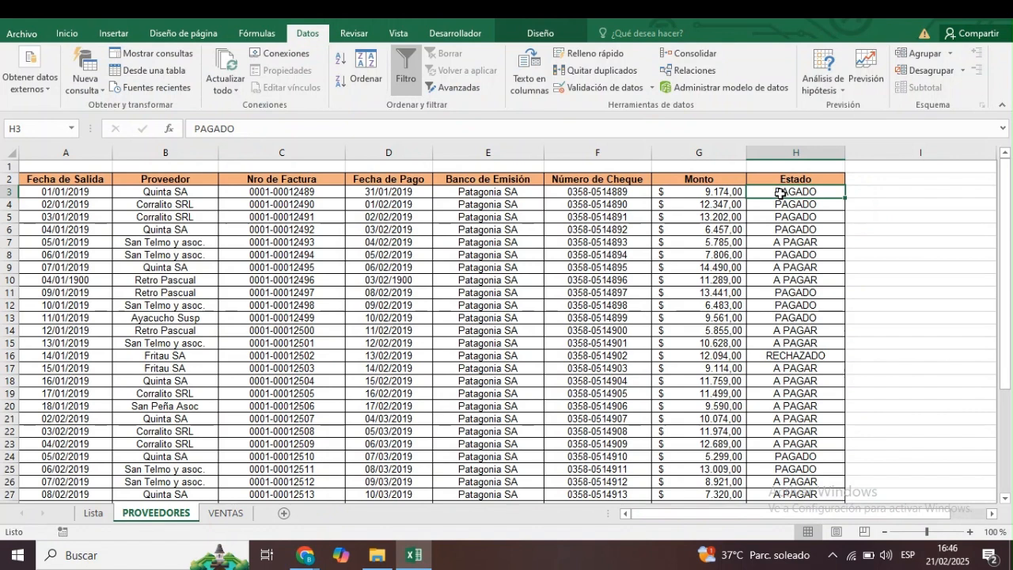
text(Pagdo)
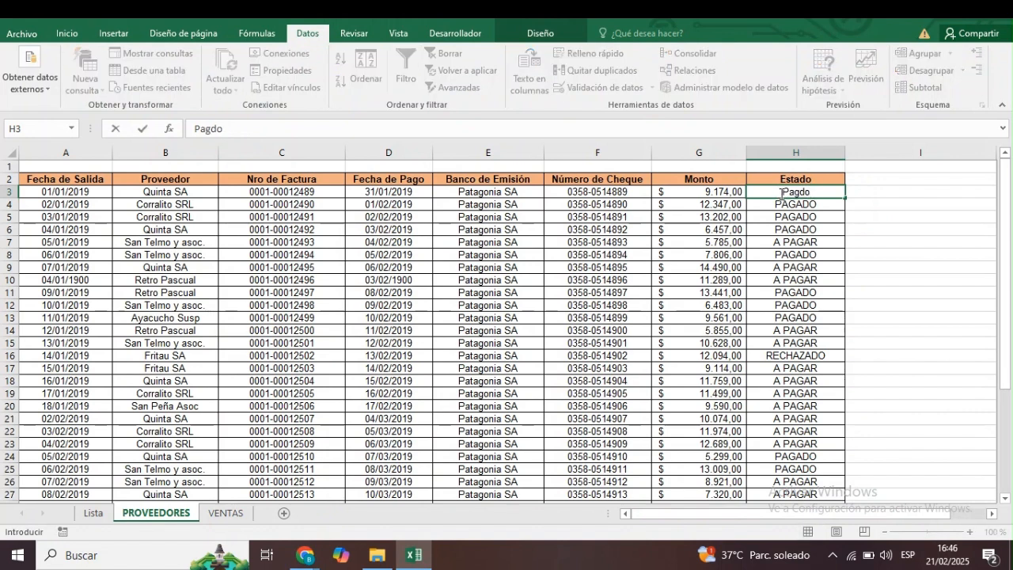
key(Return)
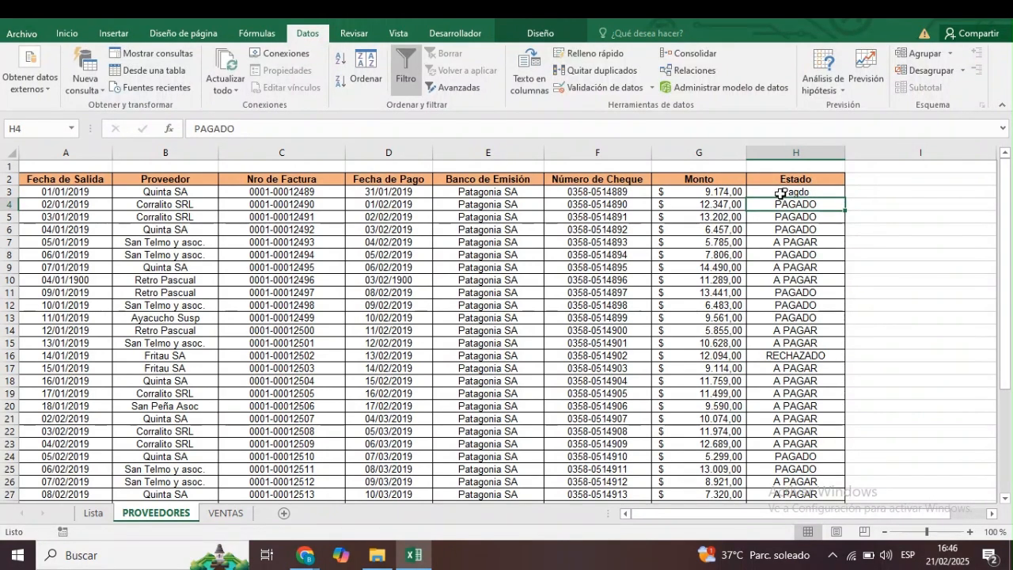
text(pagadO)
key(BackSpace)
text(i)
key(Return)
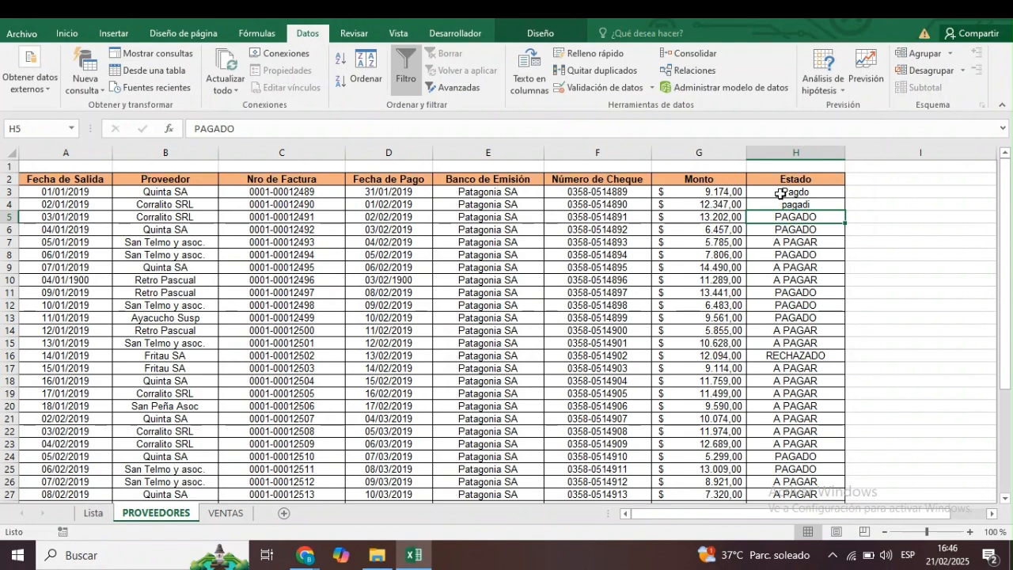
key(ctrl+z)
key(ctrl+z)
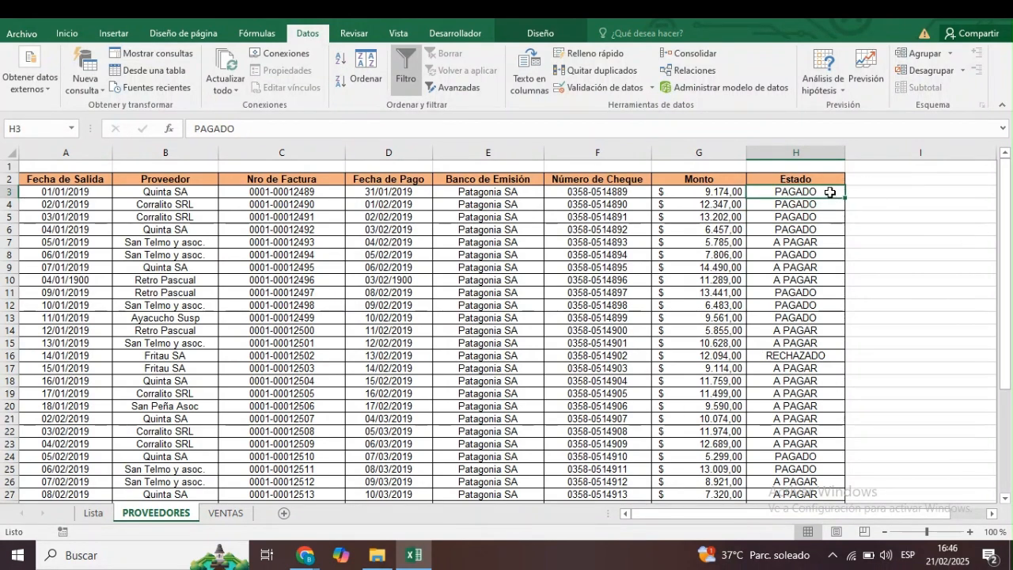
key(ctrl+shift+Down)
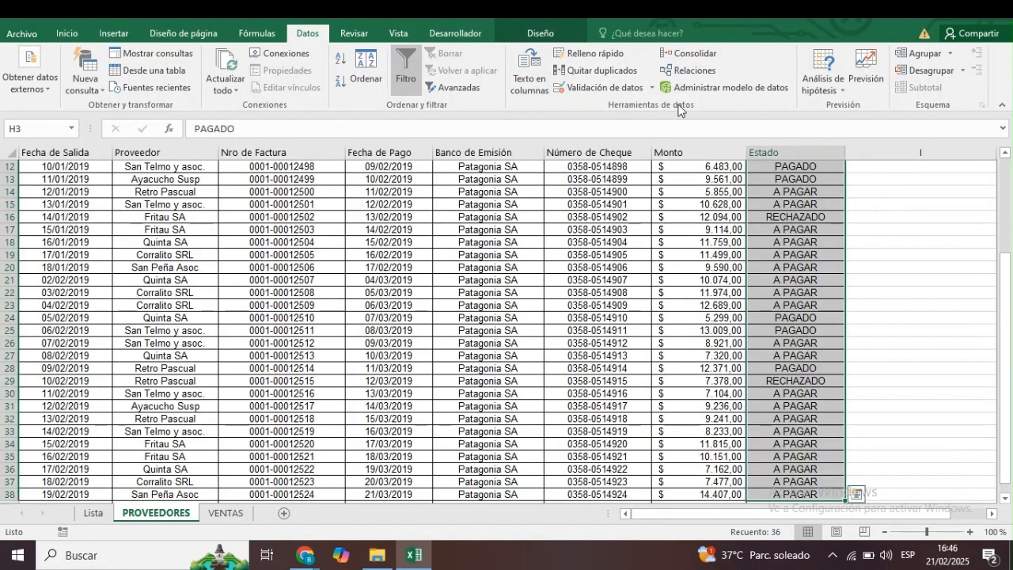
click(258, 34)
click(308, 34)
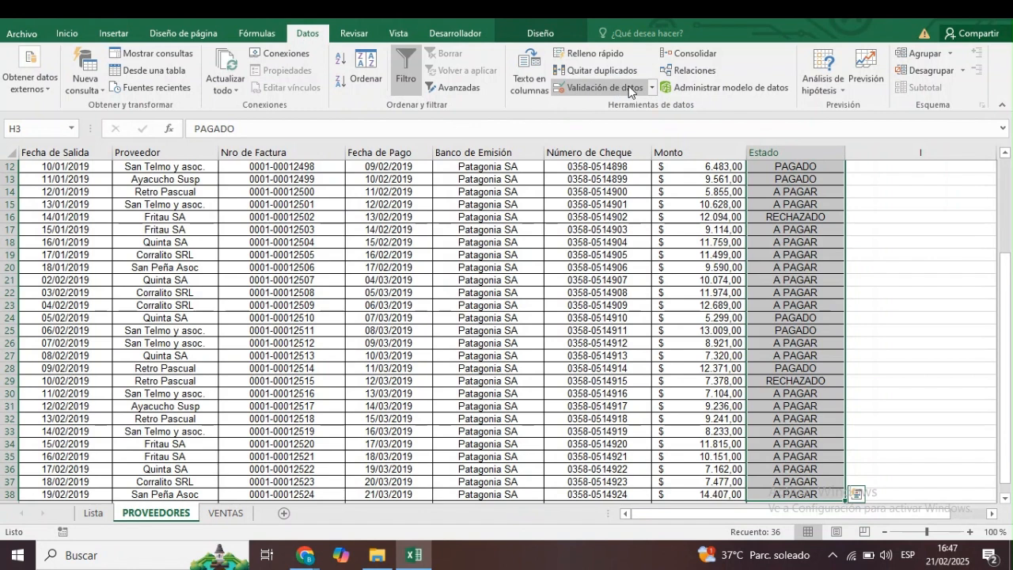
click(653, 87)
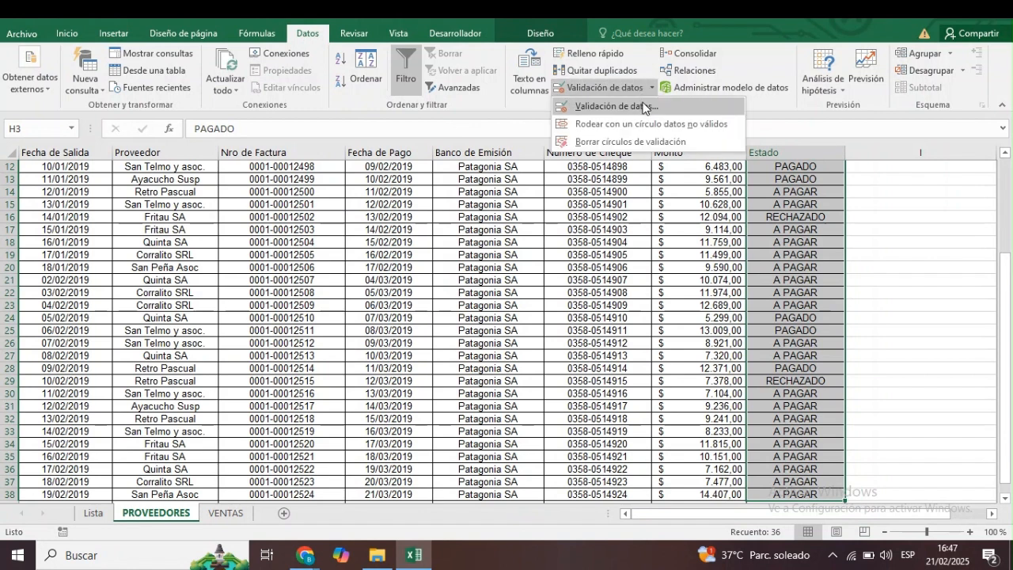
click(642, 105)
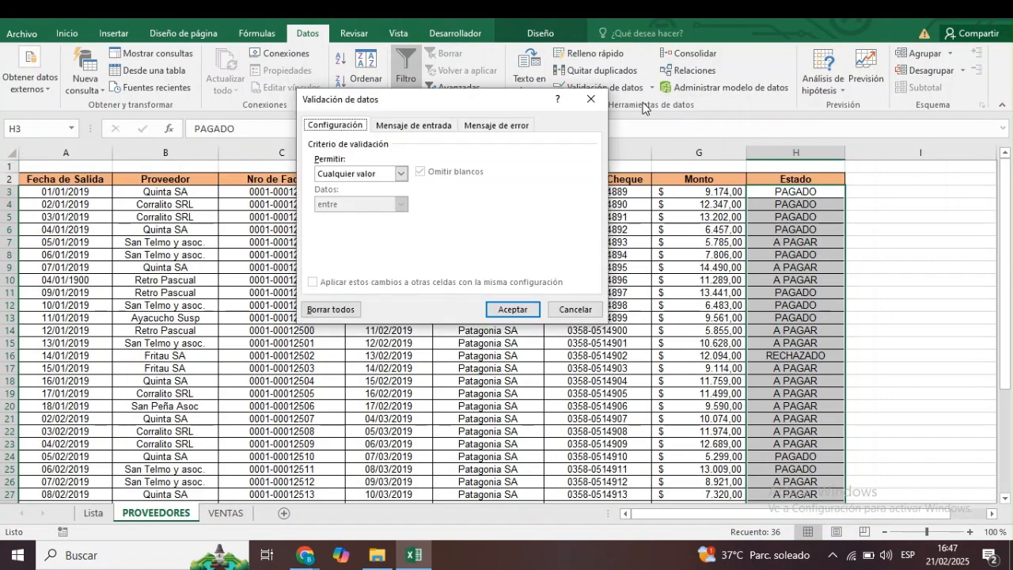
click(402, 174)
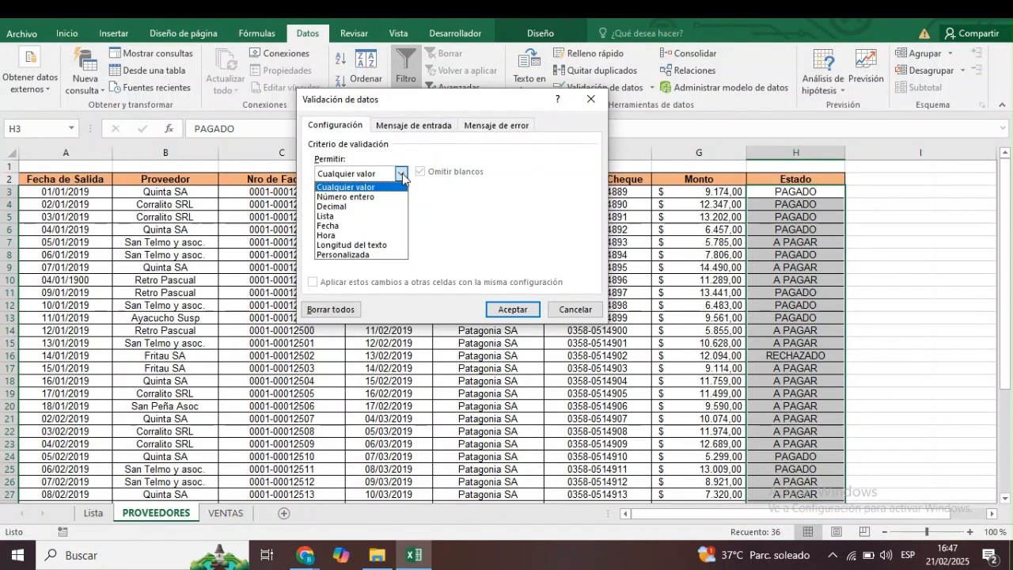
click(340, 217)
click(343, 234)
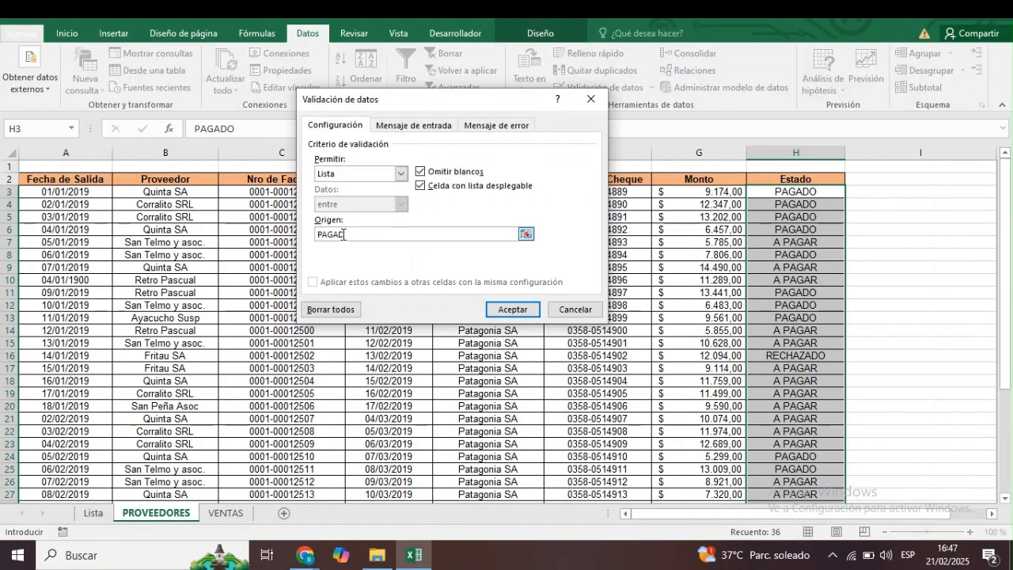
text(PAGADO)
key(BackSpace)
key(BackSpace)
click(573, 309)
Narrow column I and start a list-type data validation (Lista) on the Estado cells H3:H38.
click(892, 178)
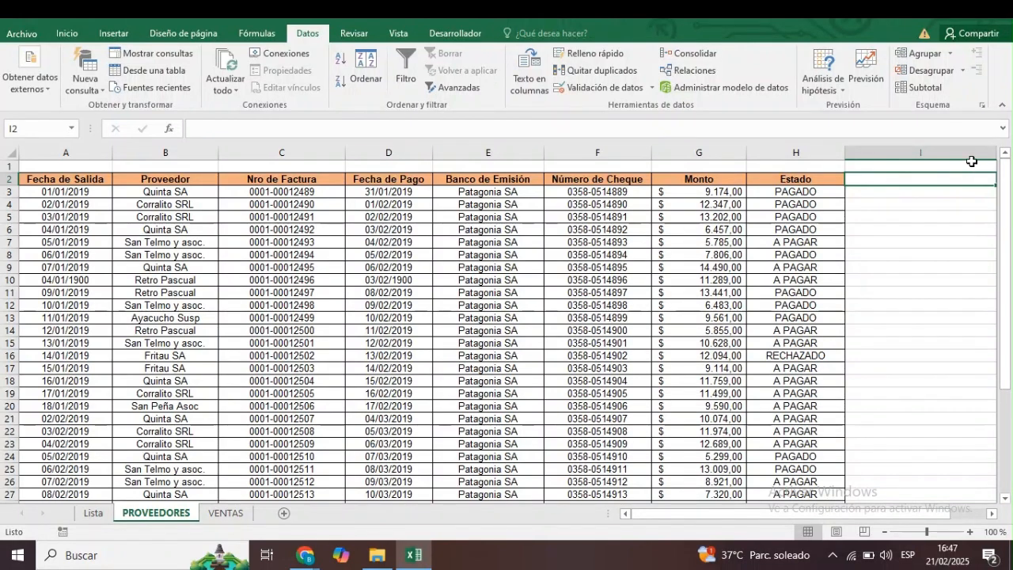
drag(995, 156, 874, 159)
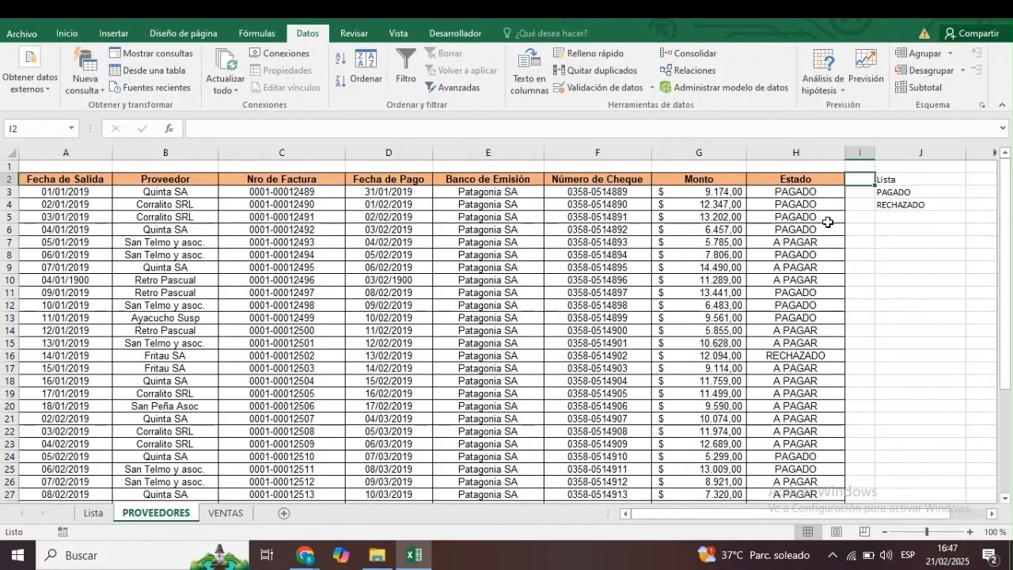
click(799, 191)
key(ctrl+shift+Down)
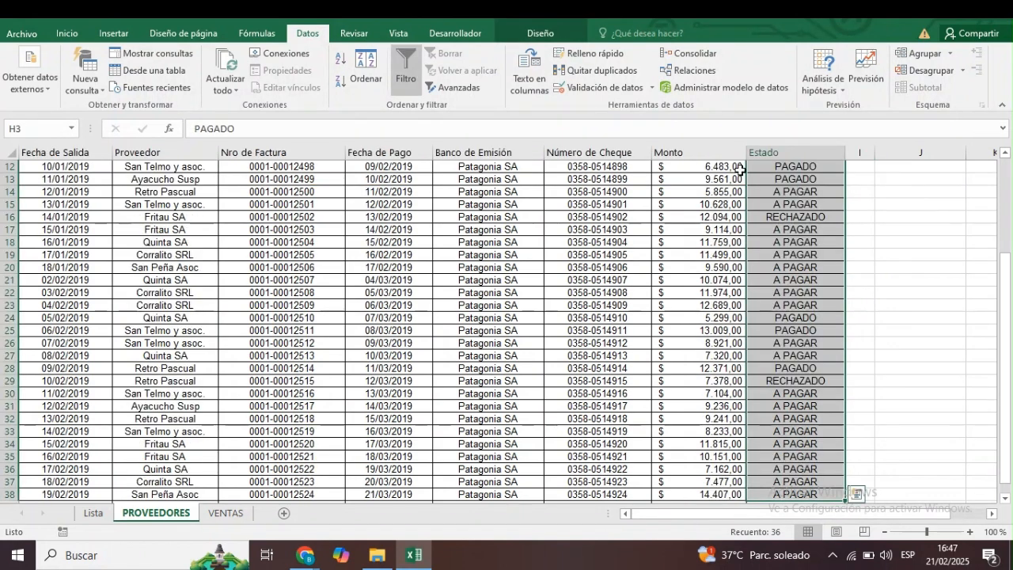
click(653, 88)
click(629, 102)
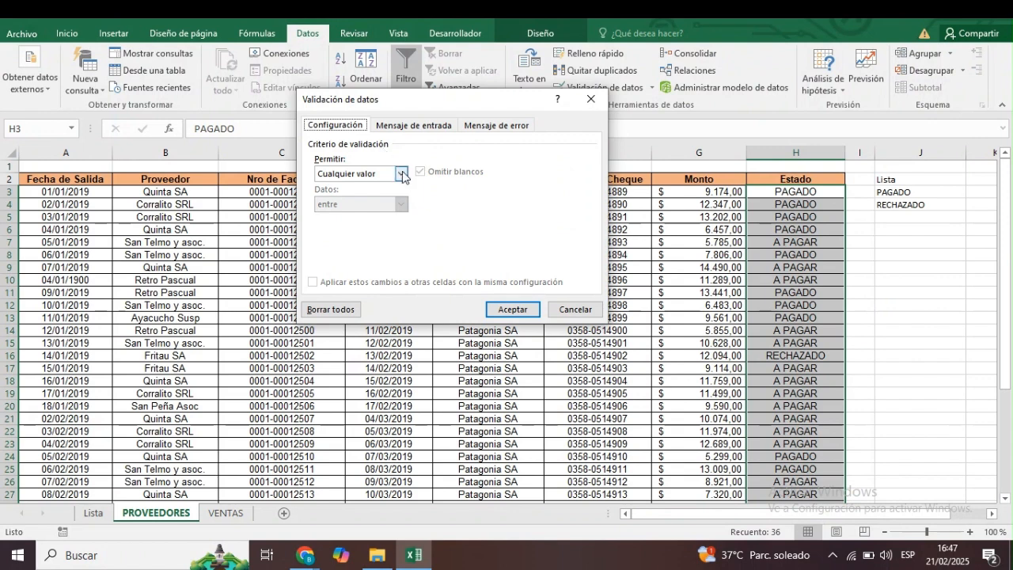
click(401, 173)
click(344, 216)
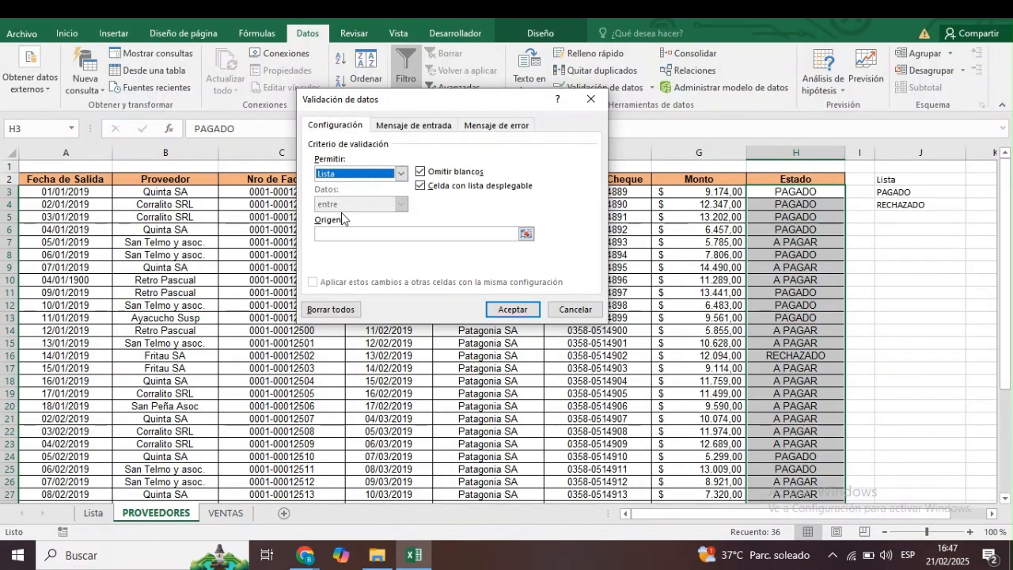
Use J3:J7 as the source of the Estado validation list and apply the rule.
click(526, 235)
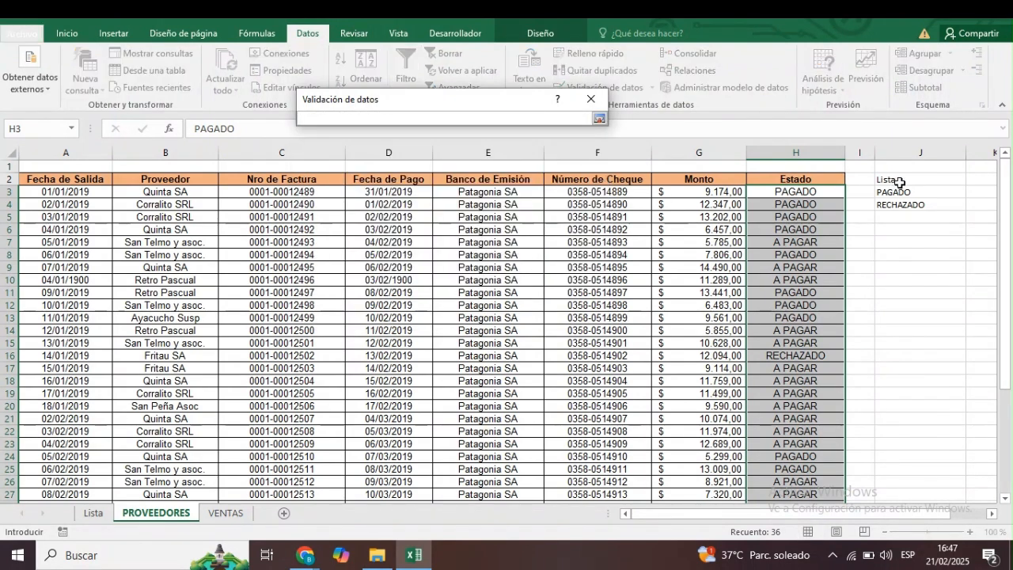
drag(904, 192, 879, 239)
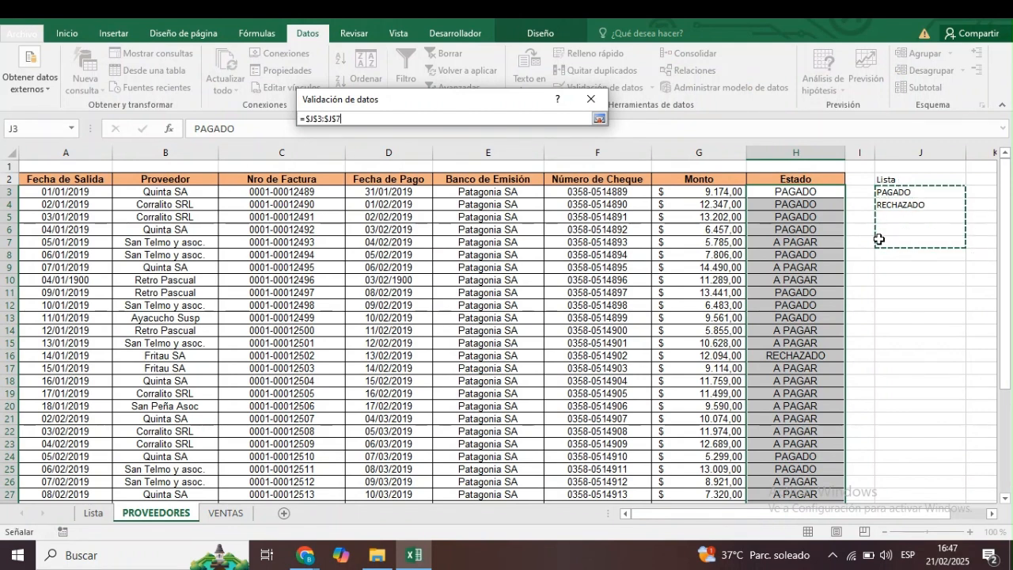
click(599, 119)
click(513, 309)
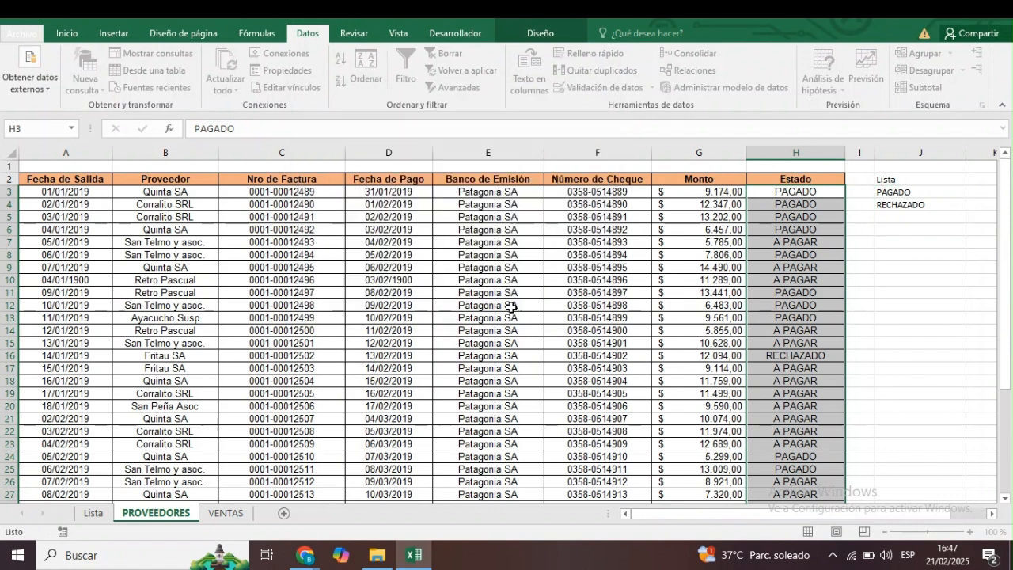
click(850, 232)
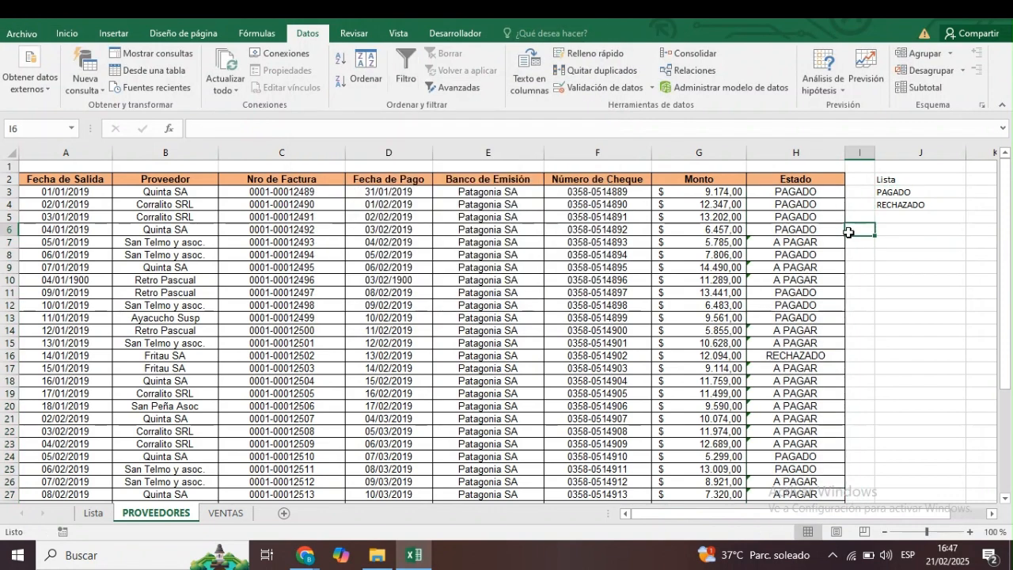
Test the dropdown in H3 by choosing RECHAZADO and switching back to PAGADO.
click(823, 196)
click(851, 191)
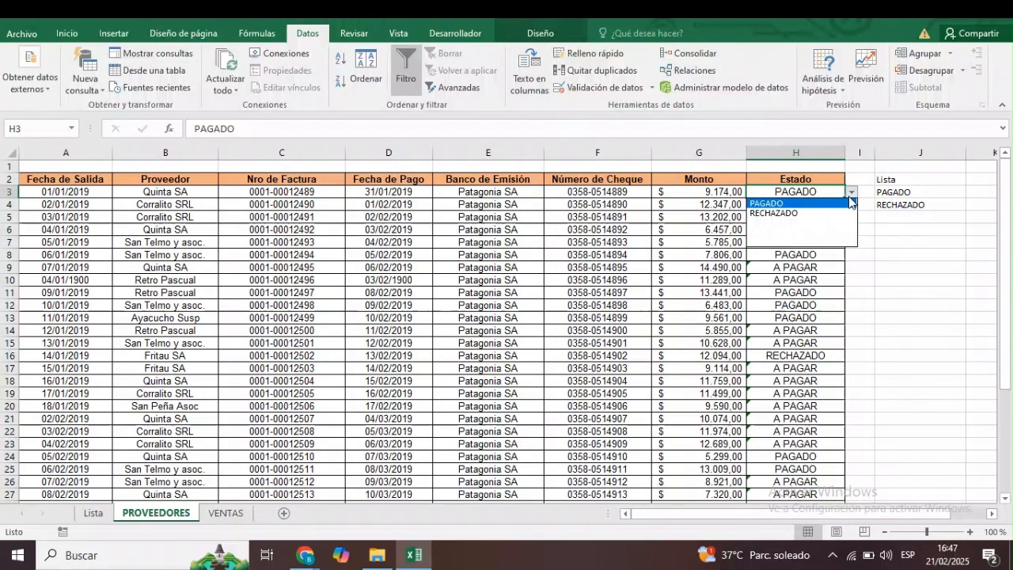
click(792, 213)
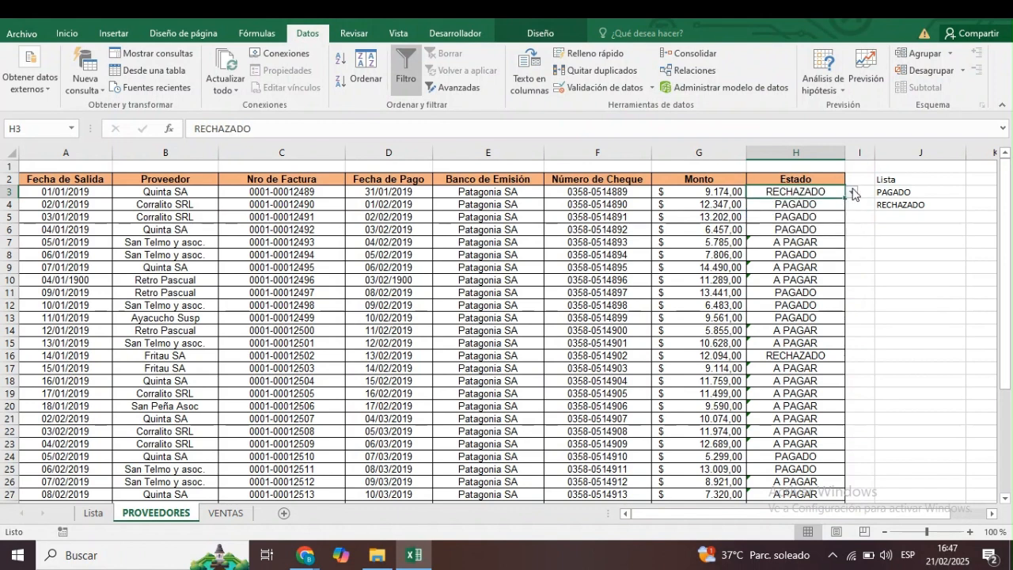
click(851, 194)
click(779, 204)
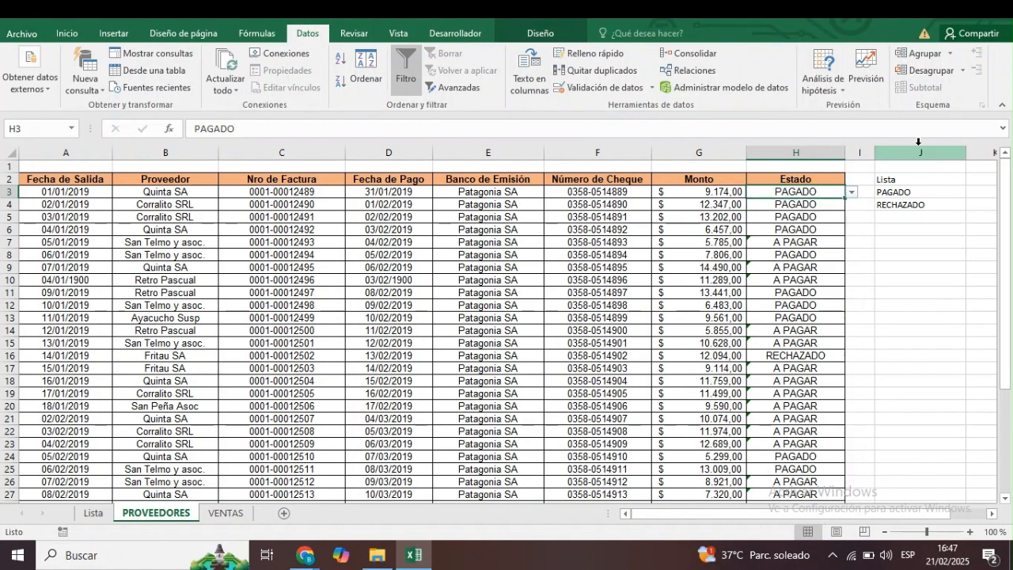
Add EN PROCESO to the source list in J5 and check the dropdown options in H3.
click(910, 220)
text(EN PROCESO)
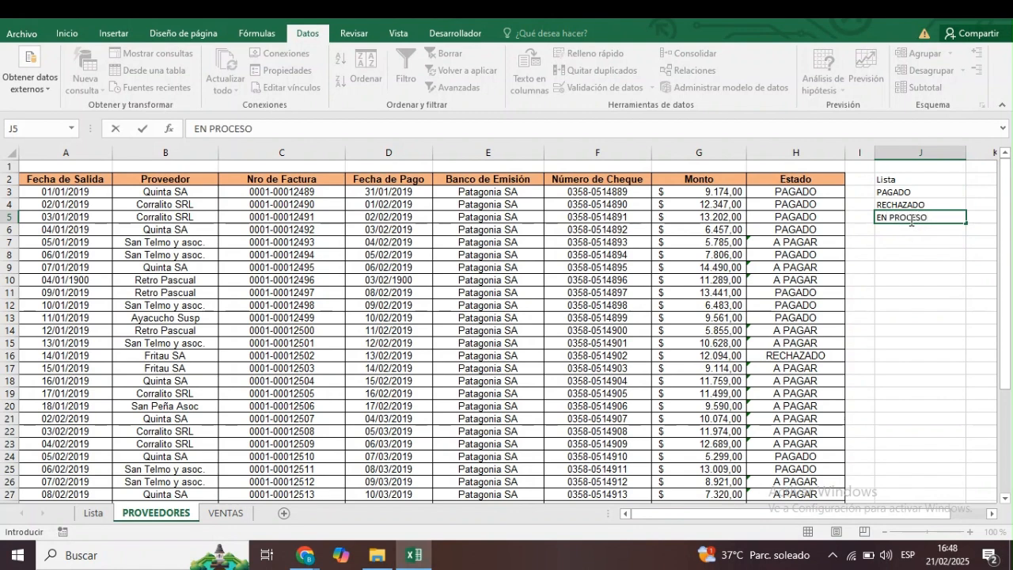
key(Return)
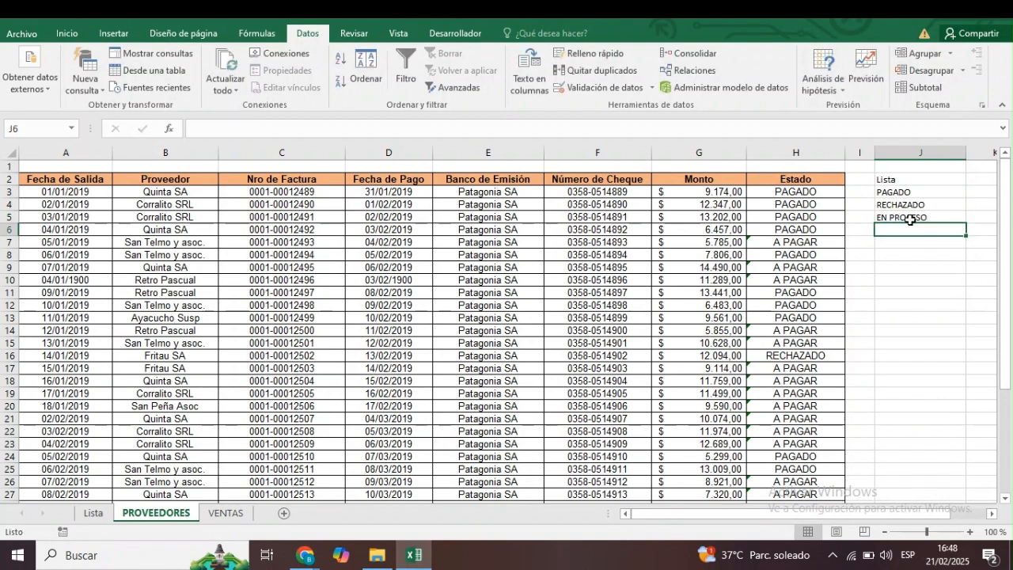
click(827, 193)
click(851, 192)
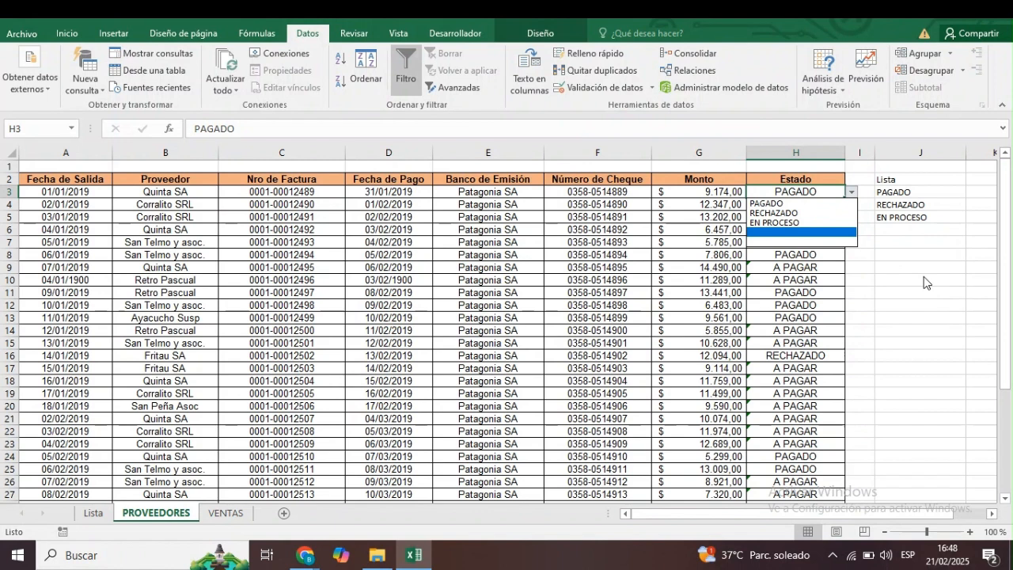
key(Escape)
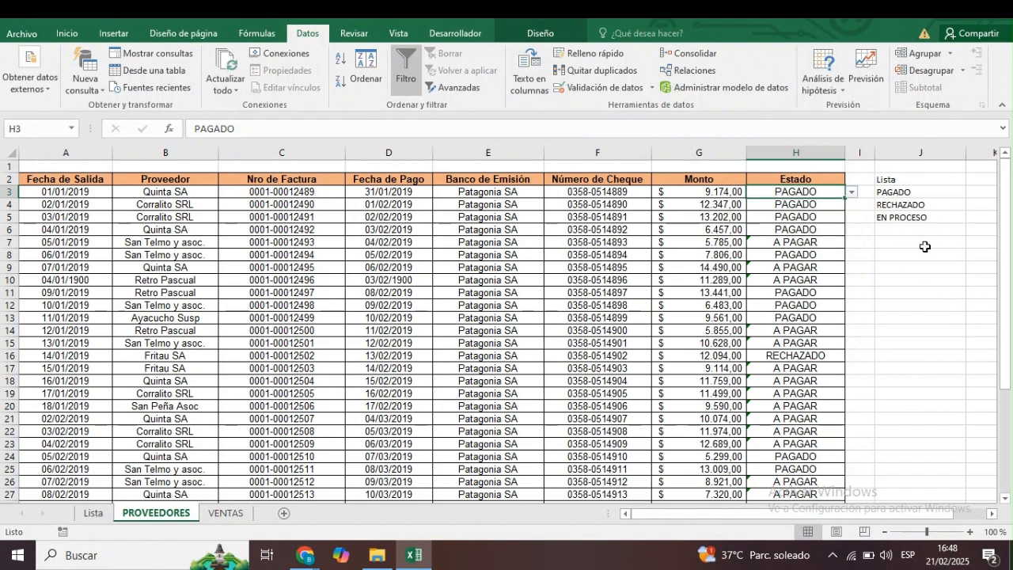
Start a list-type data validation (Lista) on the Proveedor cells B3:B38.
click(155, 192)
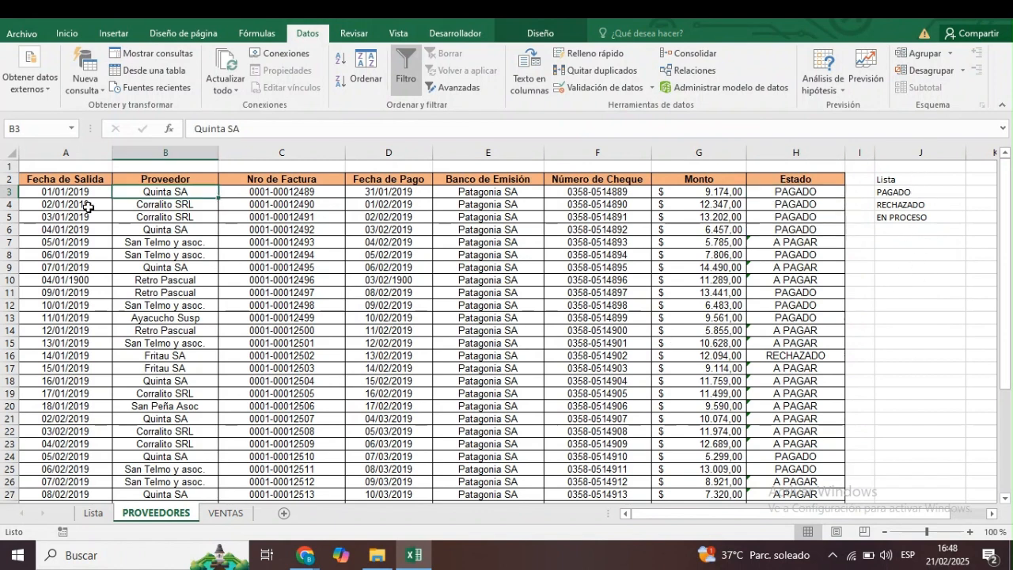
key(ctrl+shift+Down)
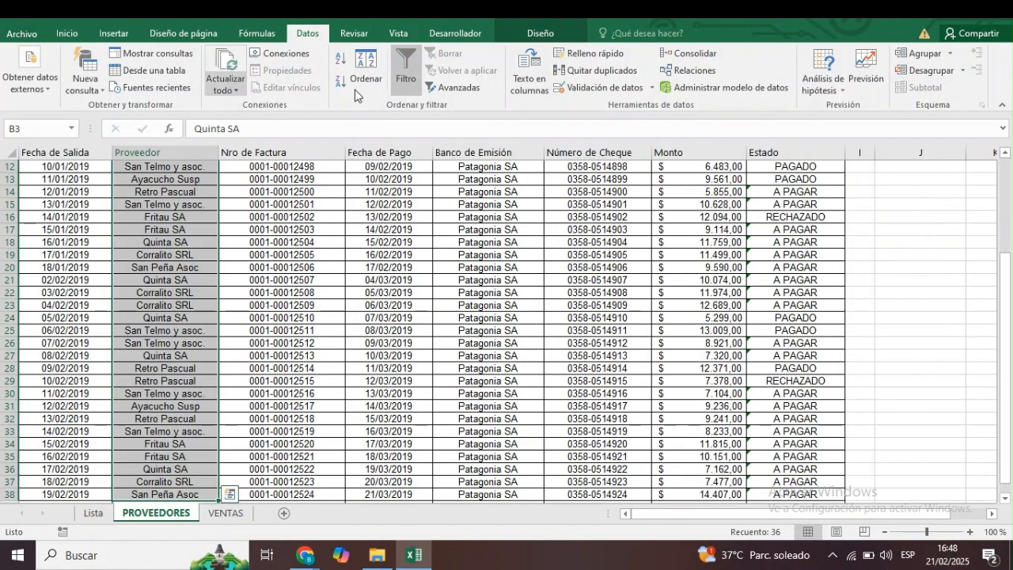
click(652, 87)
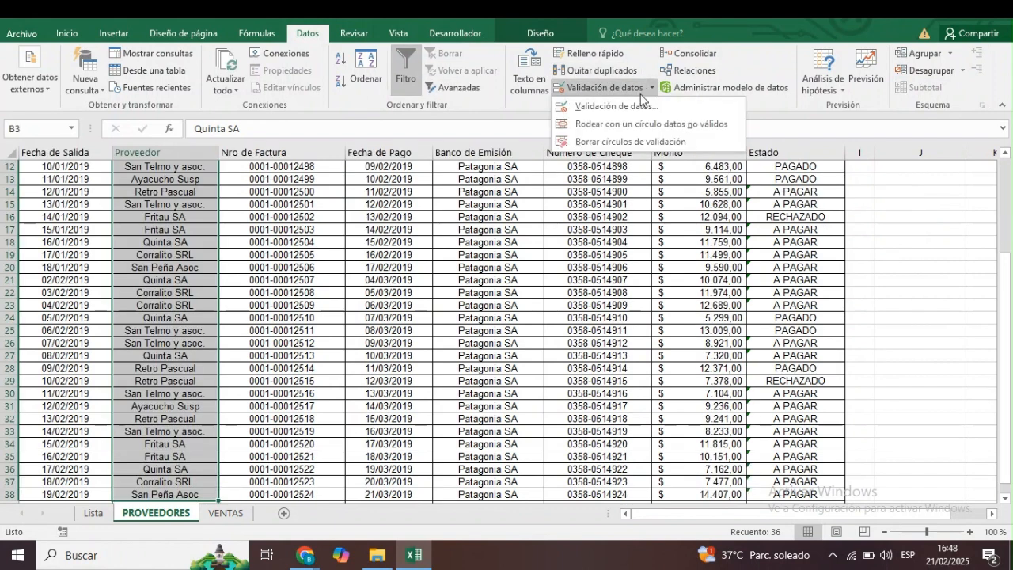
click(633, 112)
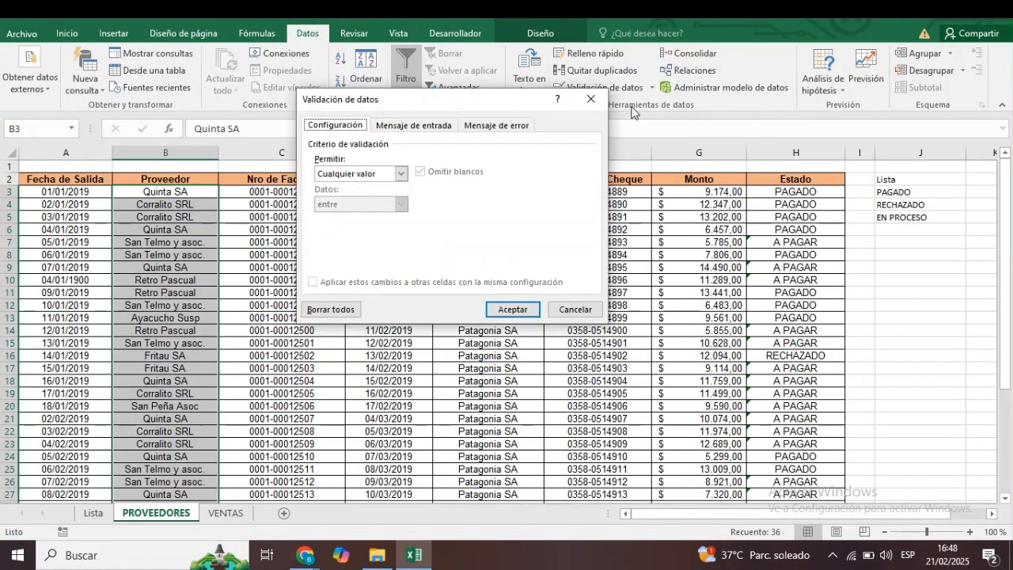
click(401, 173)
click(362, 220)
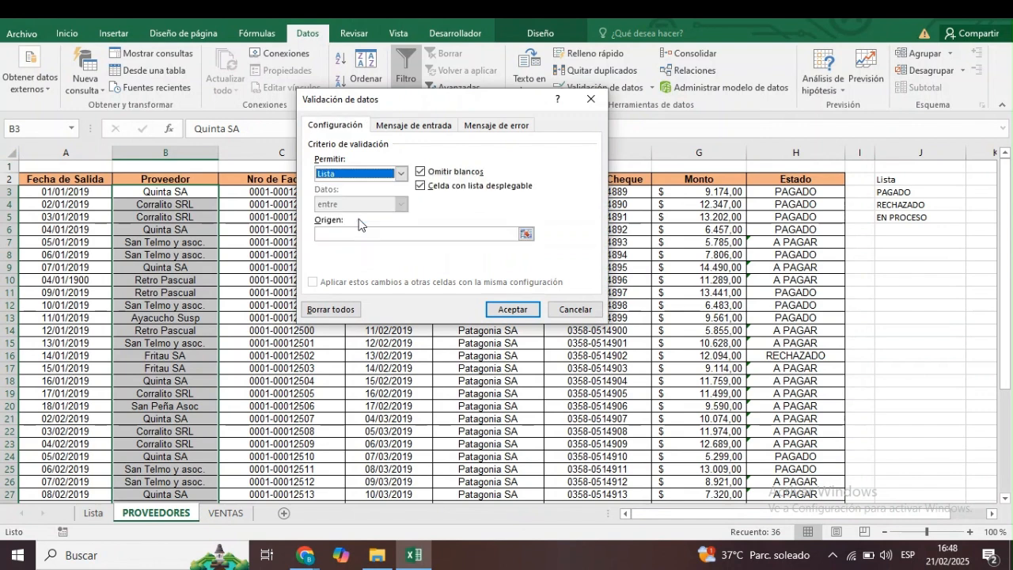
Use B4:B10 of the Lista sheet as the source of the Proveedor validation list and apply the rule.
click(523, 232)
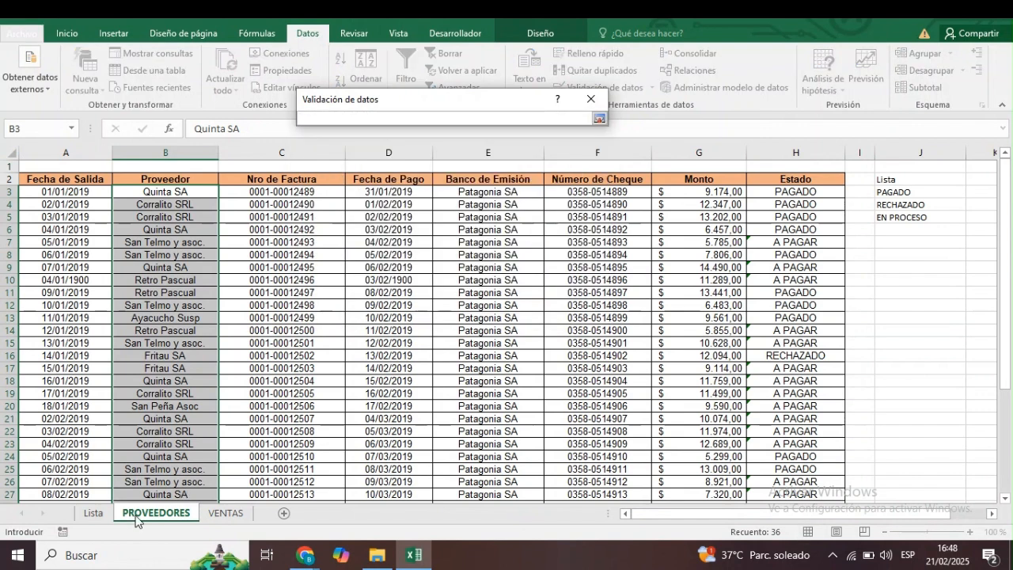
click(94, 513)
drag(95, 198, 108, 285)
key(Return)
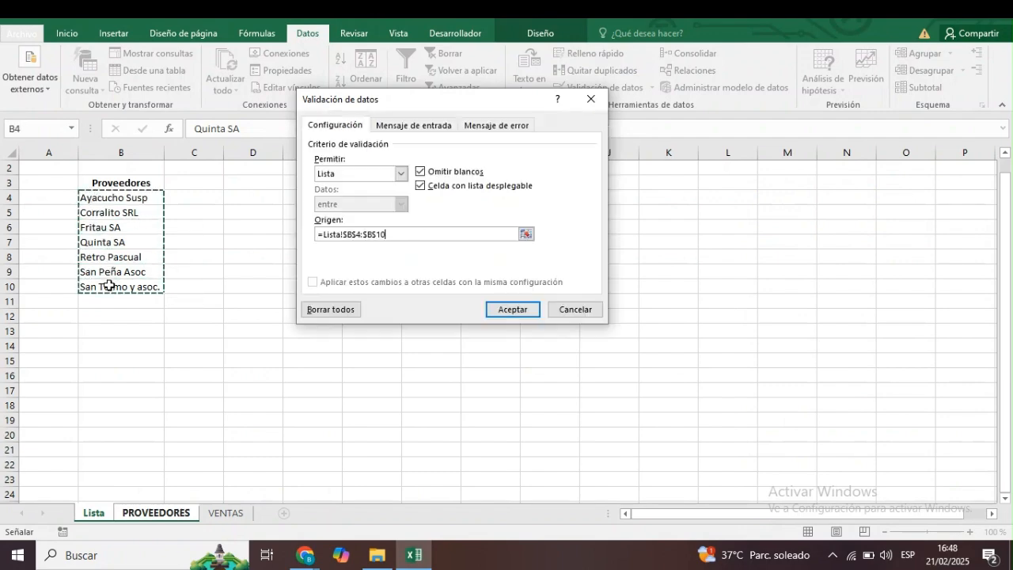
click(512, 315)
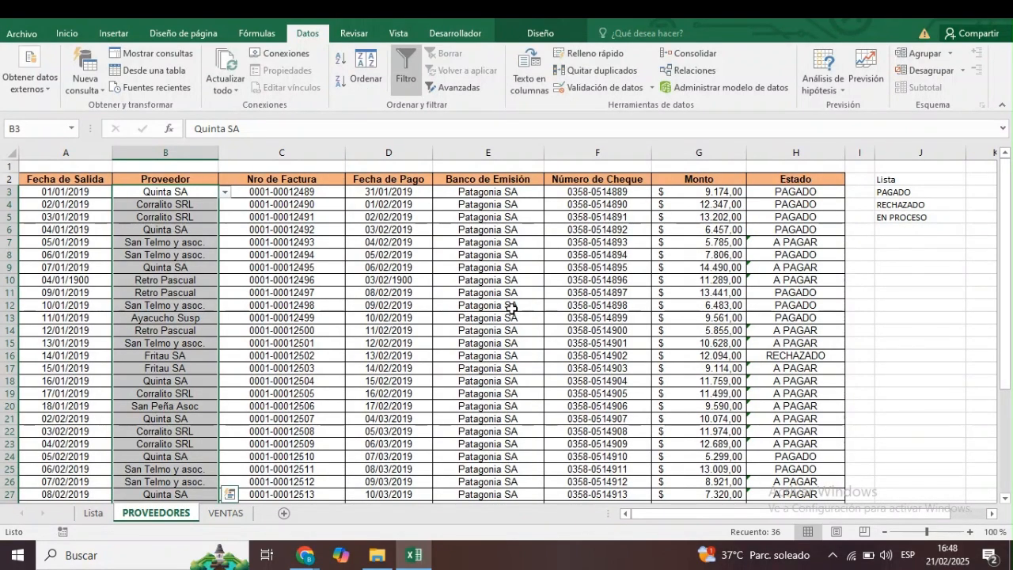
Examine the supplier dropdown options in cells B4 and B8 of the Proveedor column without changing them.
click(207, 241)
click(205, 207)
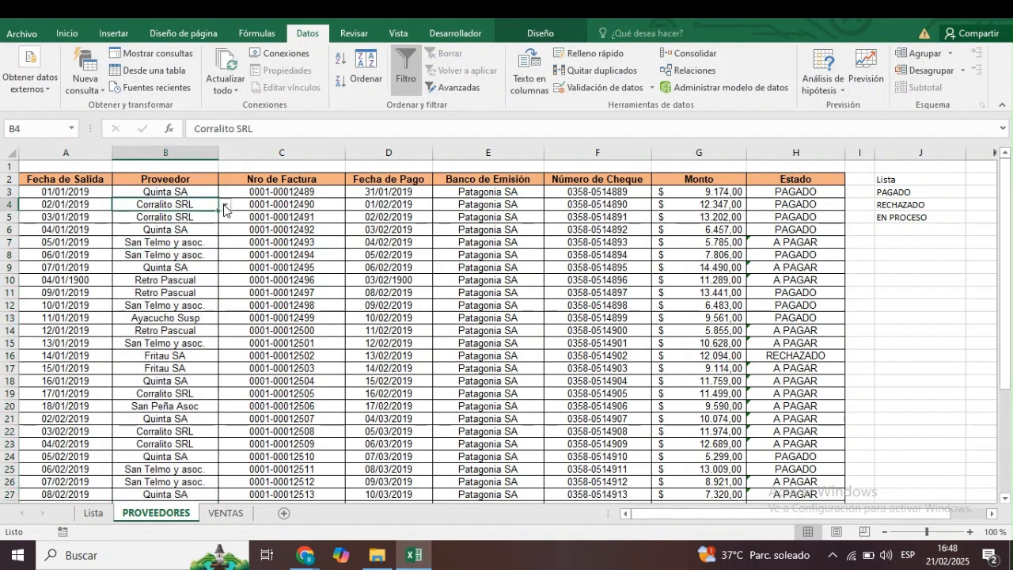
click(226, 204)
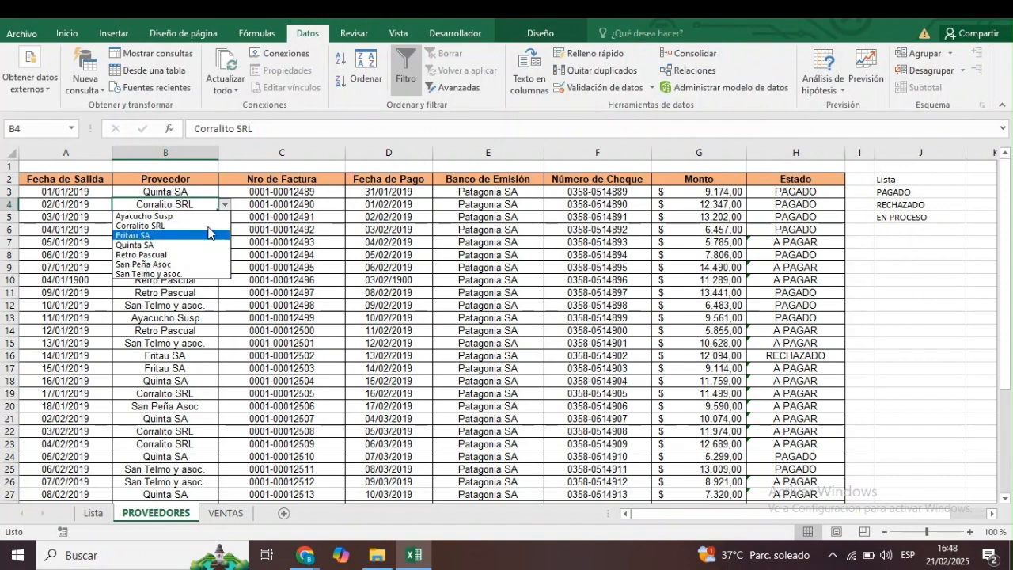
click(253, 239)
click(187, 255)
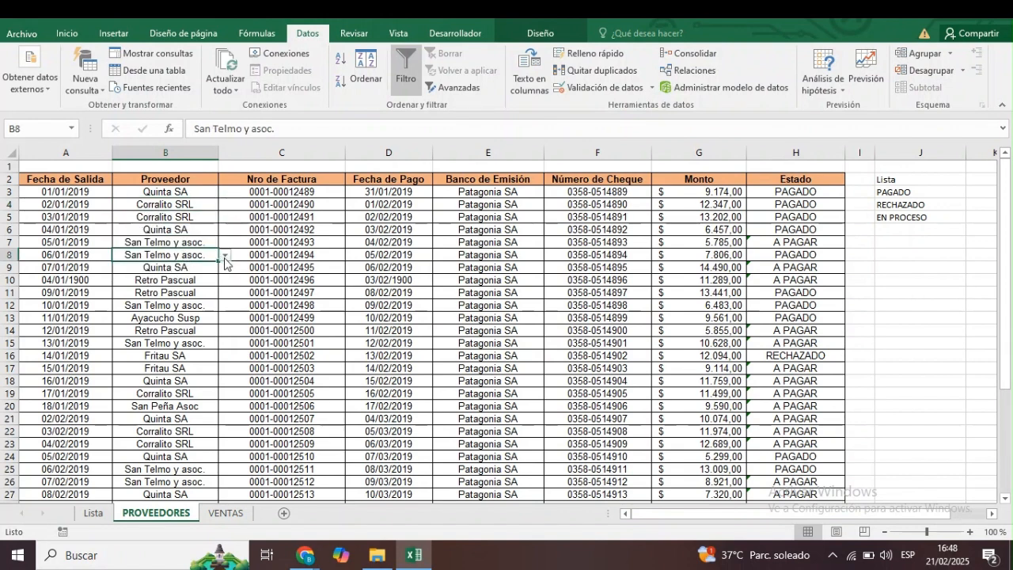
click(225, 256)
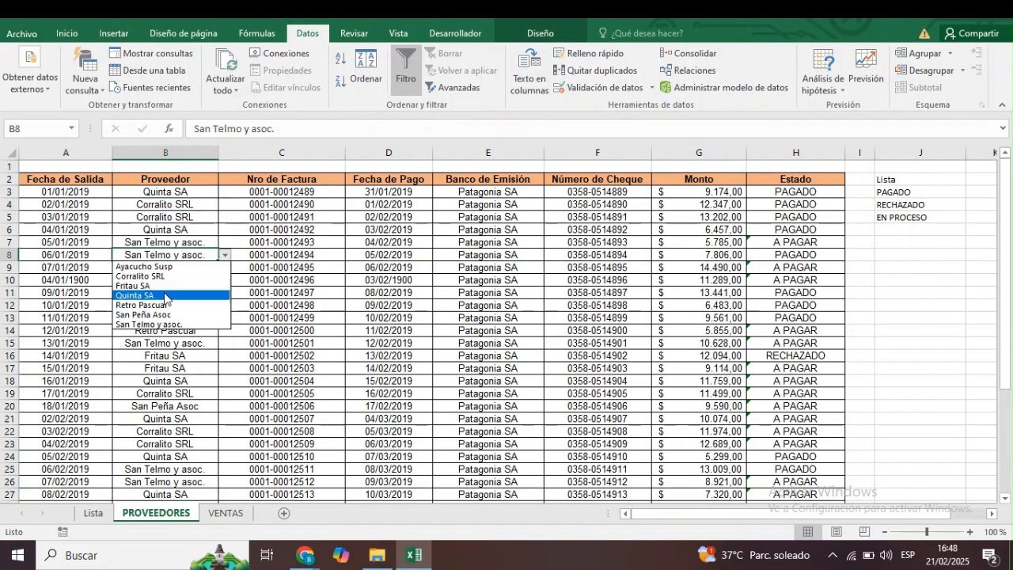
click(257, 271)
click(198, 317)
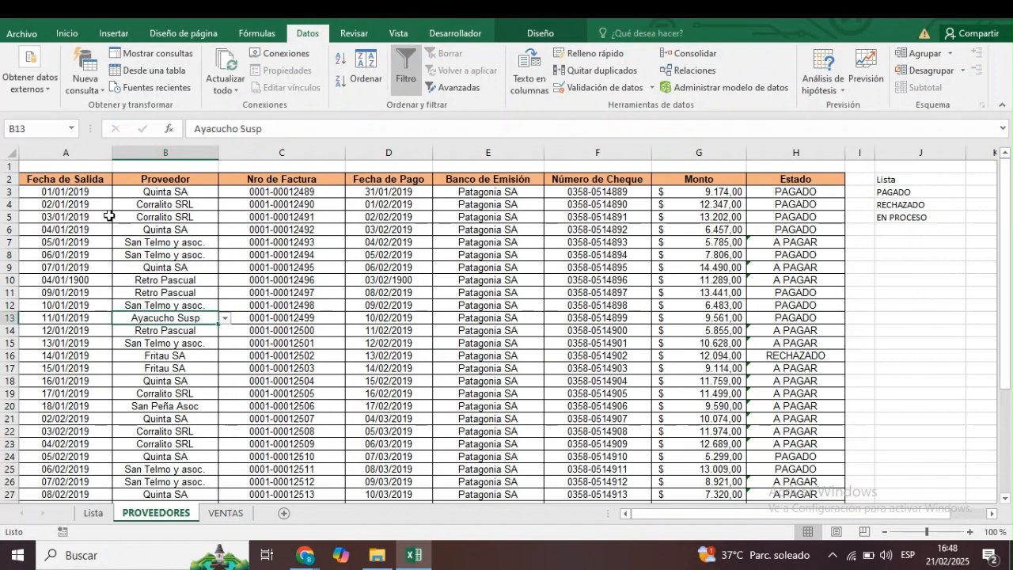
Start a date-type data validation (Fecha) on the Fecha de Salida cells A3:A39.
click(88, 198)
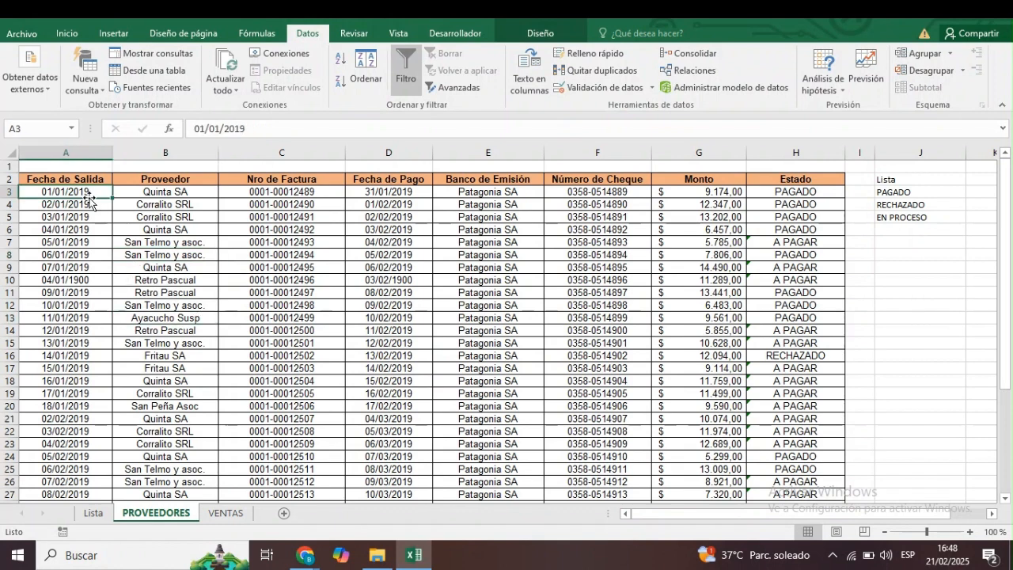
key(ctrl+Down)
key(Up)
key(ctrl+Up)
key(Down)
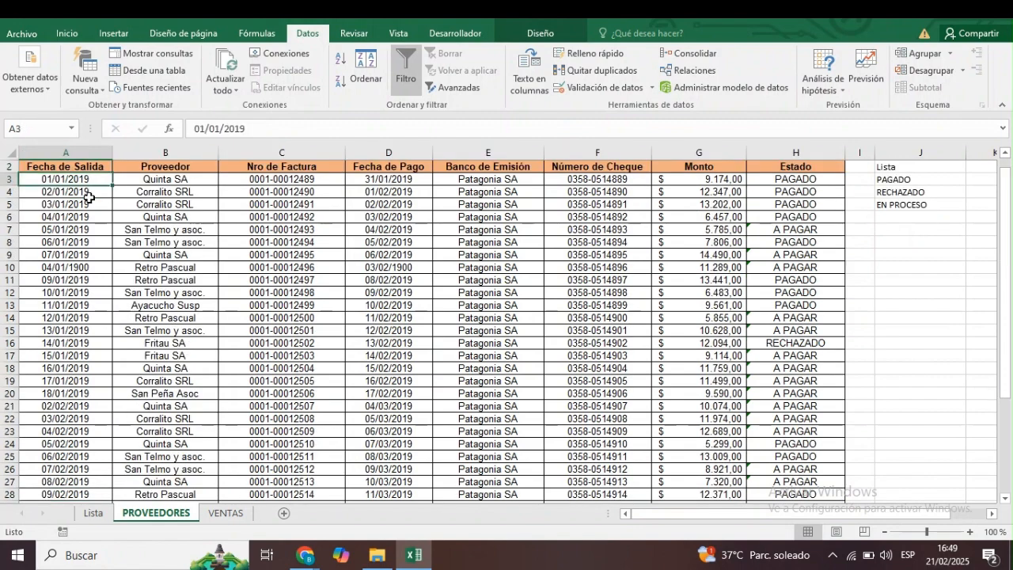
key(ctrl+shift+Down)
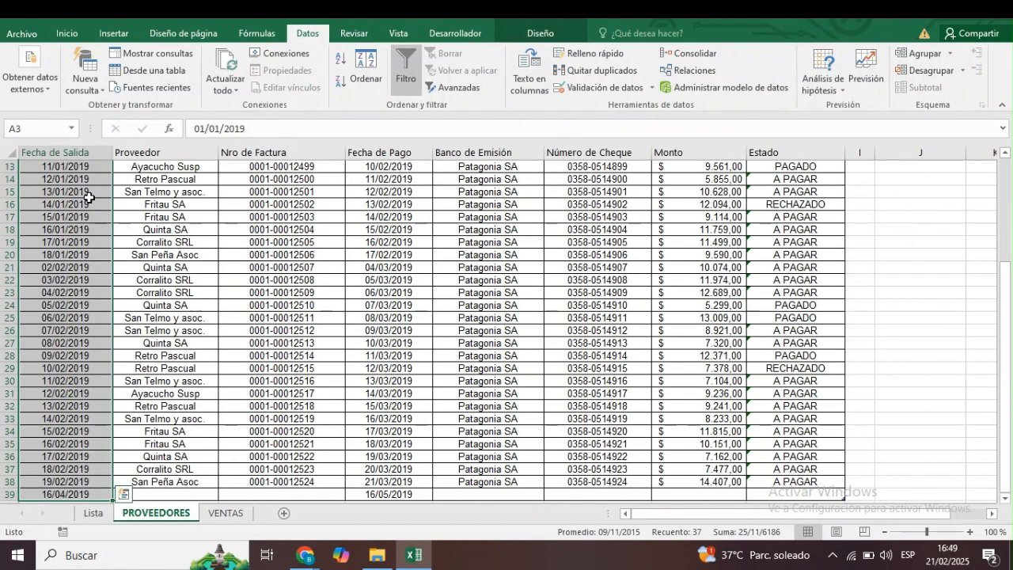
click(625, 89)
click(401, 175)
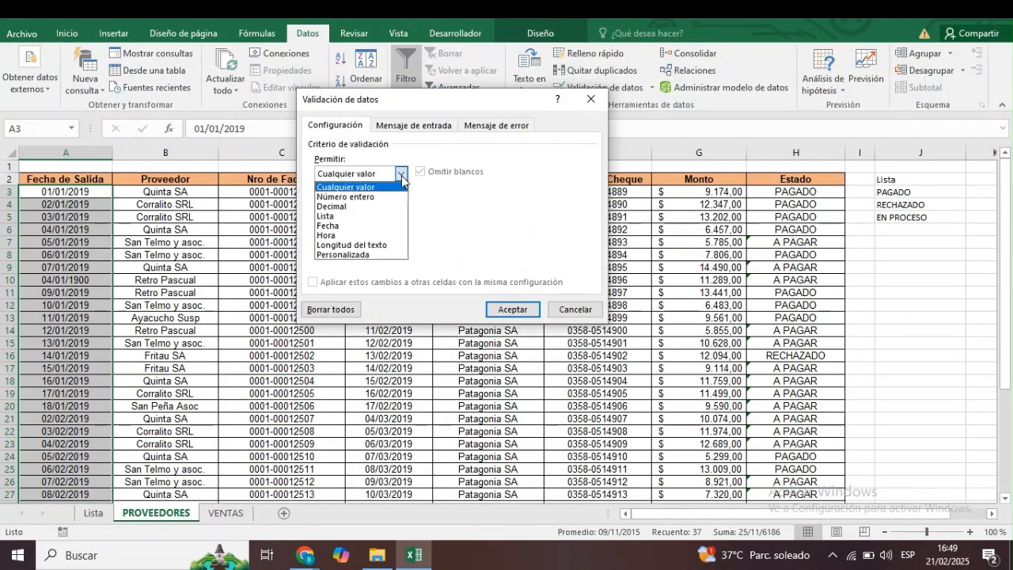
click(346, 229)
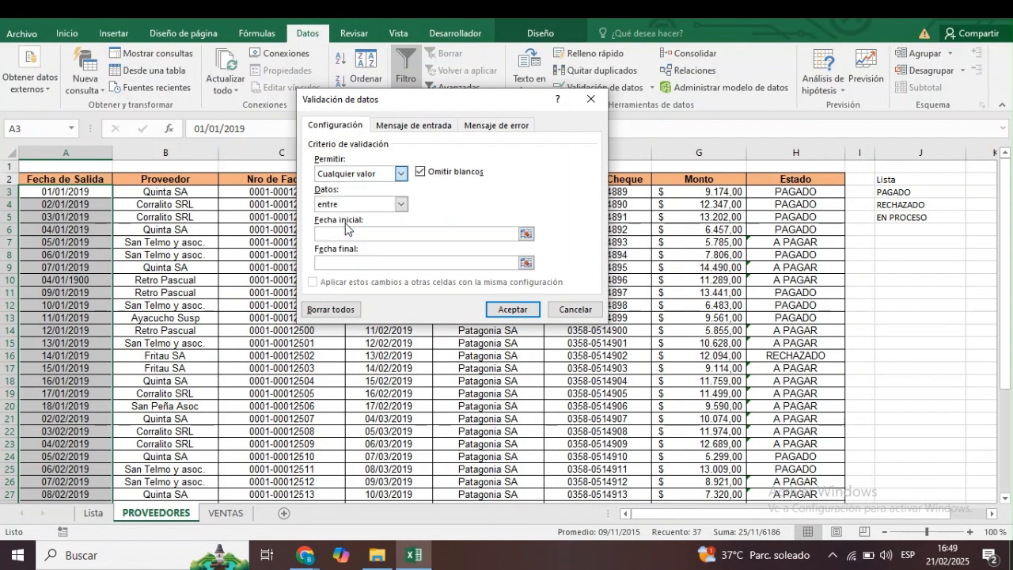
Limit the Fecha de Salida validation to dates between (entre) 01/01/2025 and 31/12/2025.
click(400, 205)
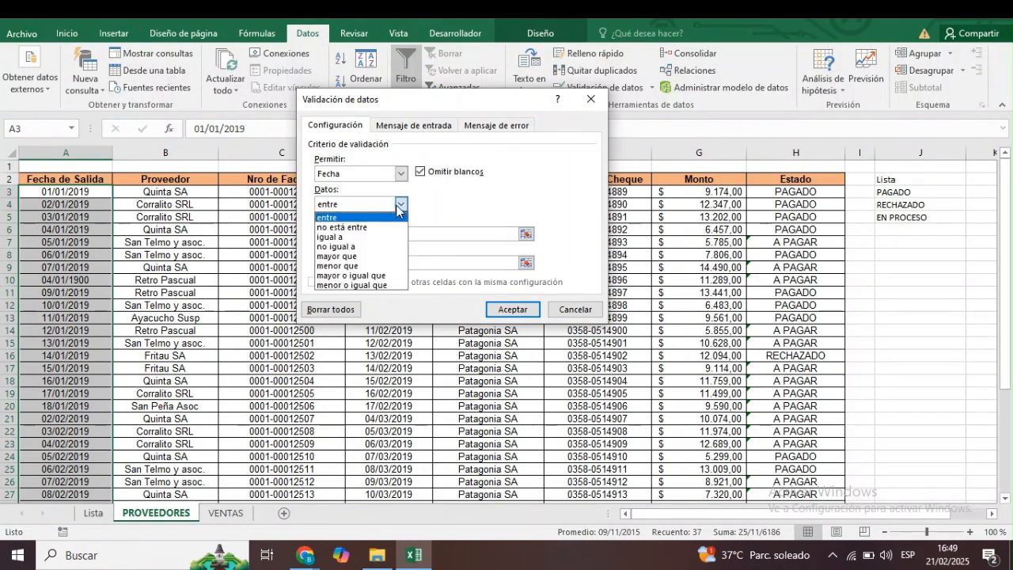
click(329, 219)
click(338, 235)
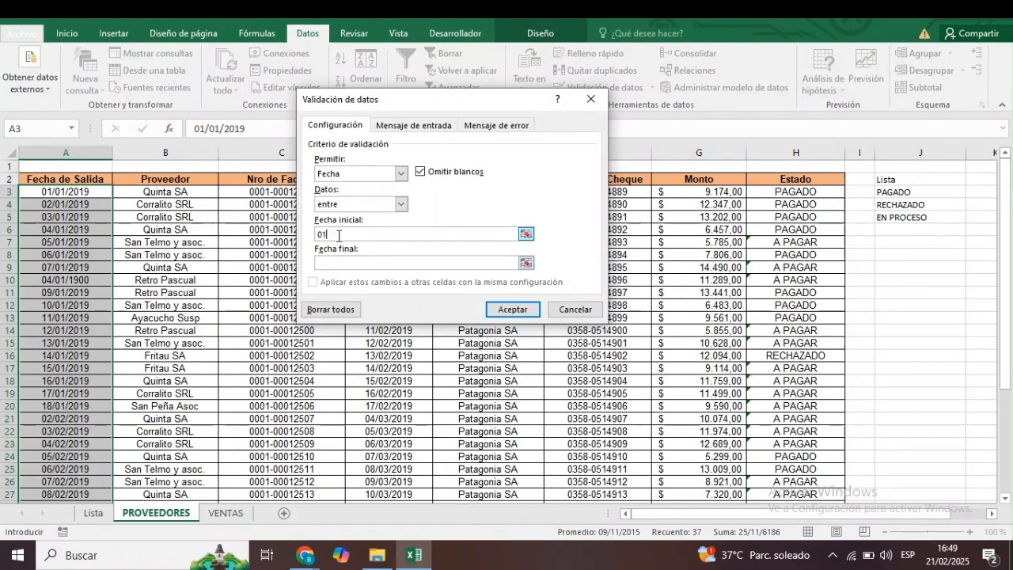
text(01/01/2025)
key(Tab)
text(31/12/2025)
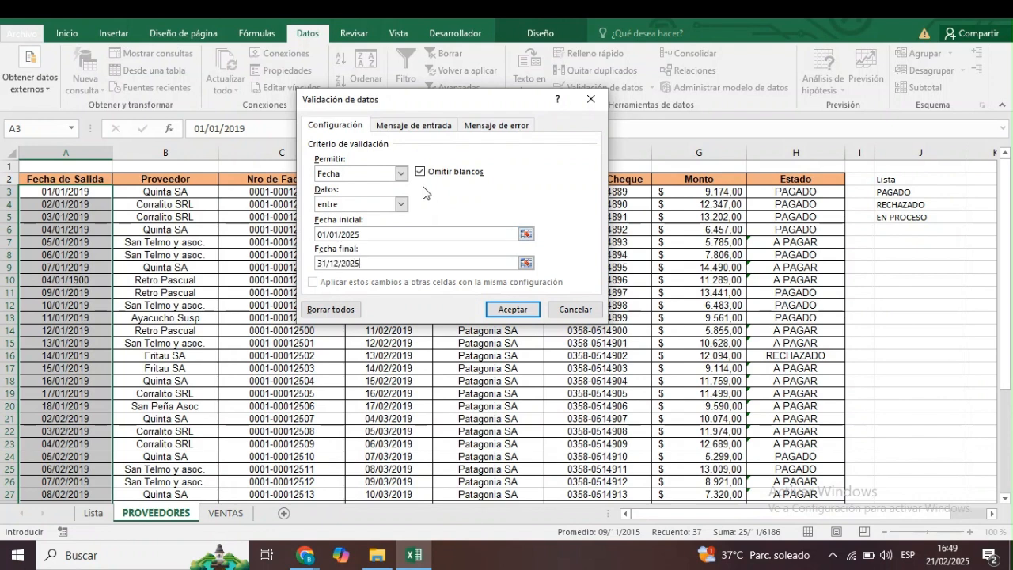
Add the input message "Favos ingrese período actual (2025)" to the date validation, leaving its title empty.
click(413, 125)
click(374, 233)
text(Fa)
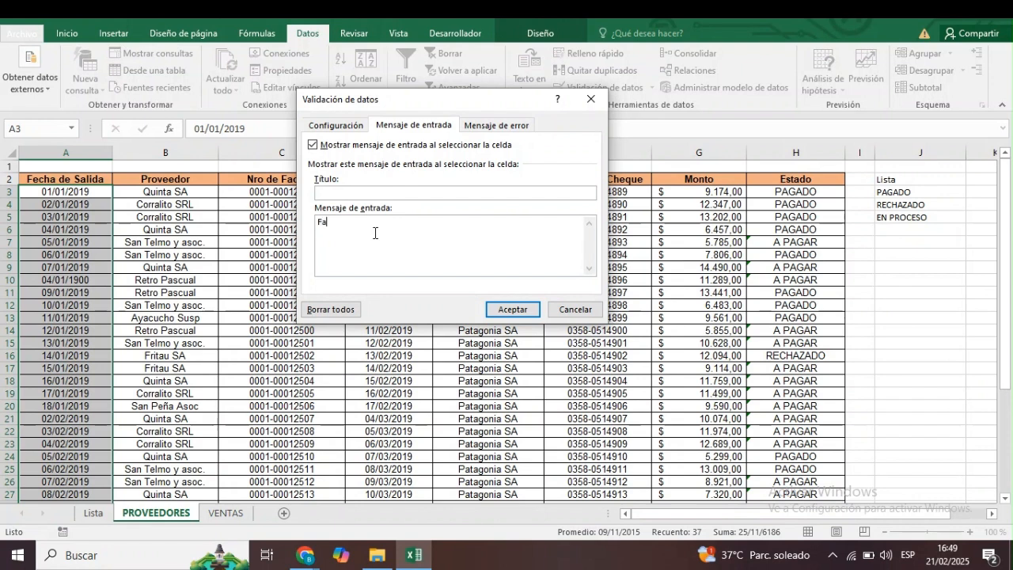
text(vos infres)
text(g)
text(rese pe)
text(riodo actual )
text((2025)
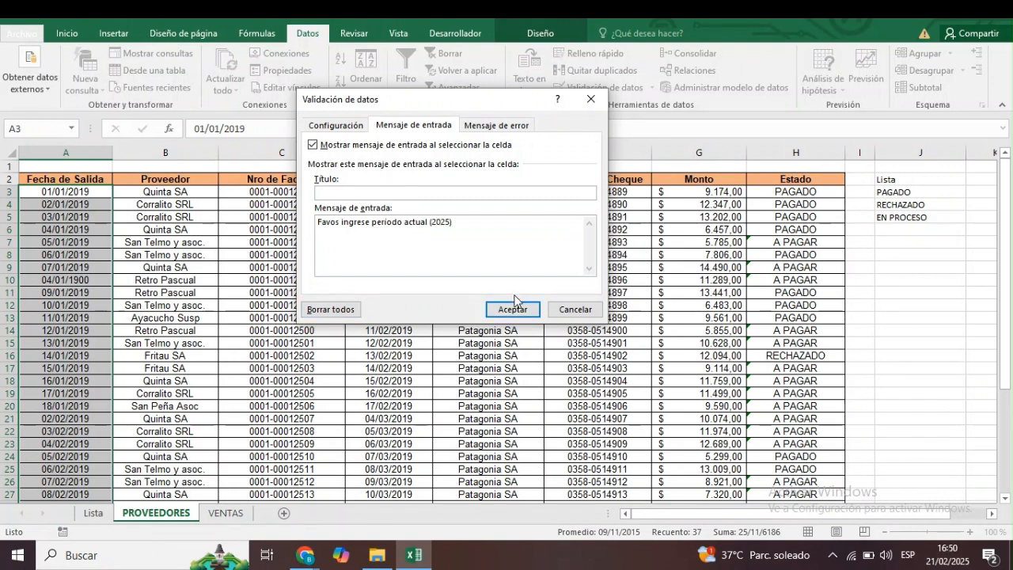
Write "Período o formato incorrecto" as the error message of the date validation.
click(497, 127)
click(490, 235)
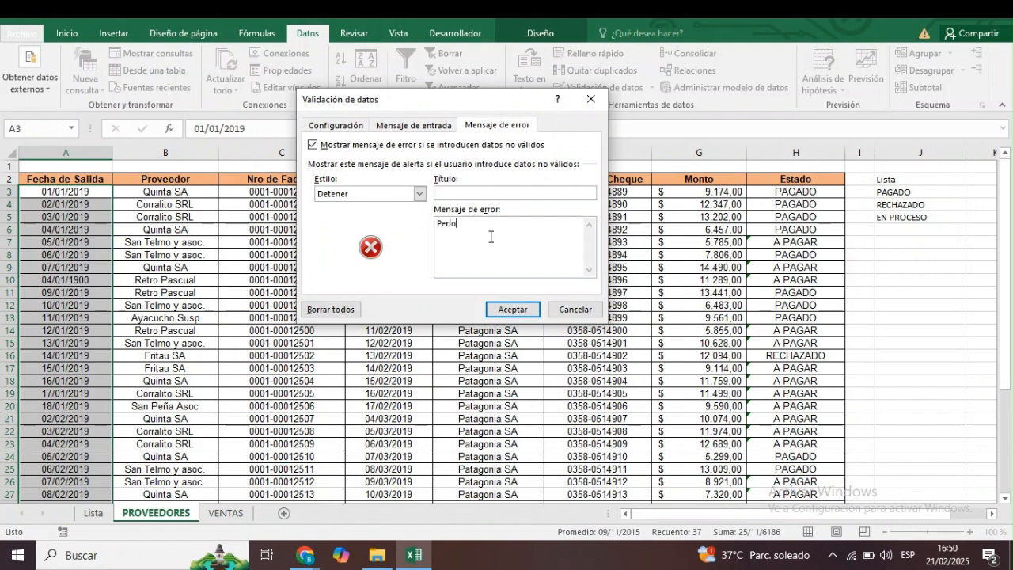
text(Período incorr)
text(o form)
text(ato incorrecto)
Set the error alert style to Advertencia and apply the date validation rule.
click(419, 193)
click(390, 217)
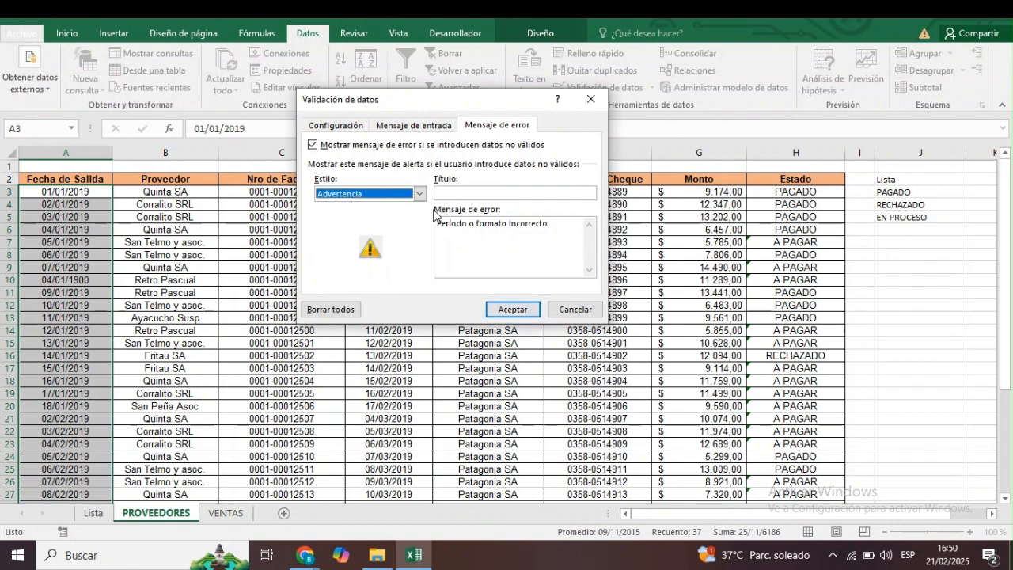
click(420, 193)
click(398, 227)
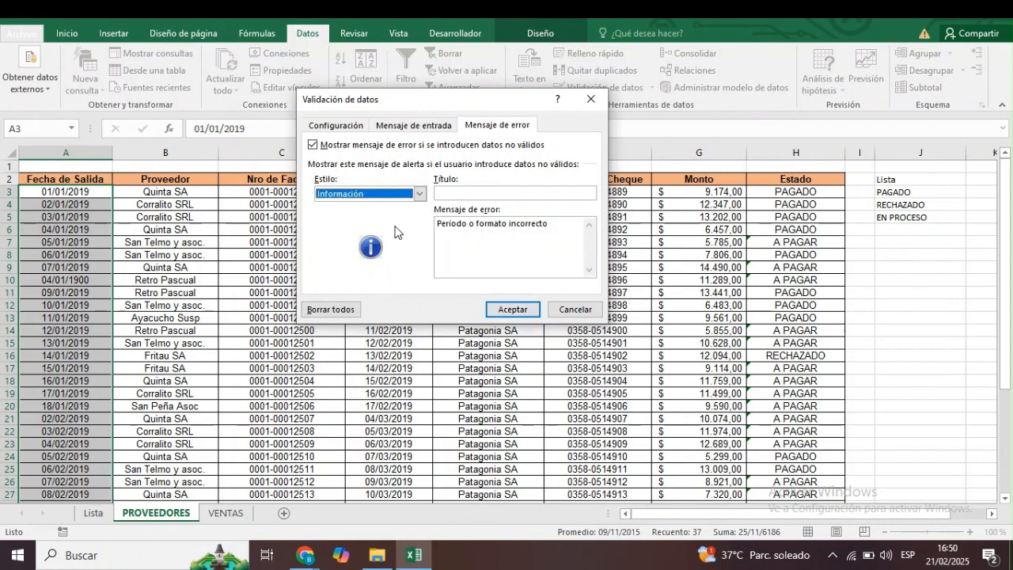
click(420, 194)
click(388, 217)
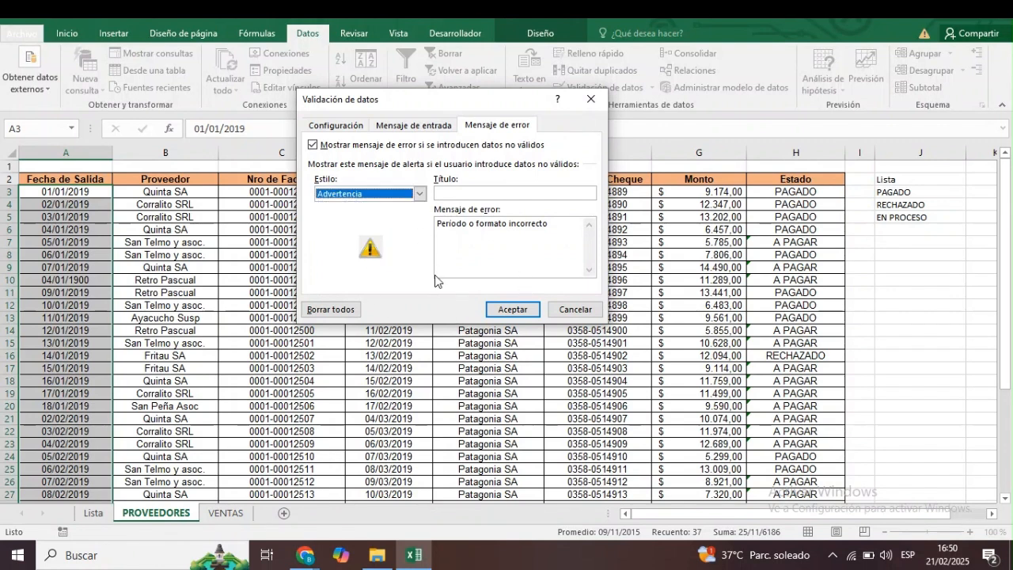
click(513, 309)
Try to enter the invalid text "efeffesefe" as the Fecha de Salida in A40 and cancel the entry.
click(97, 416)
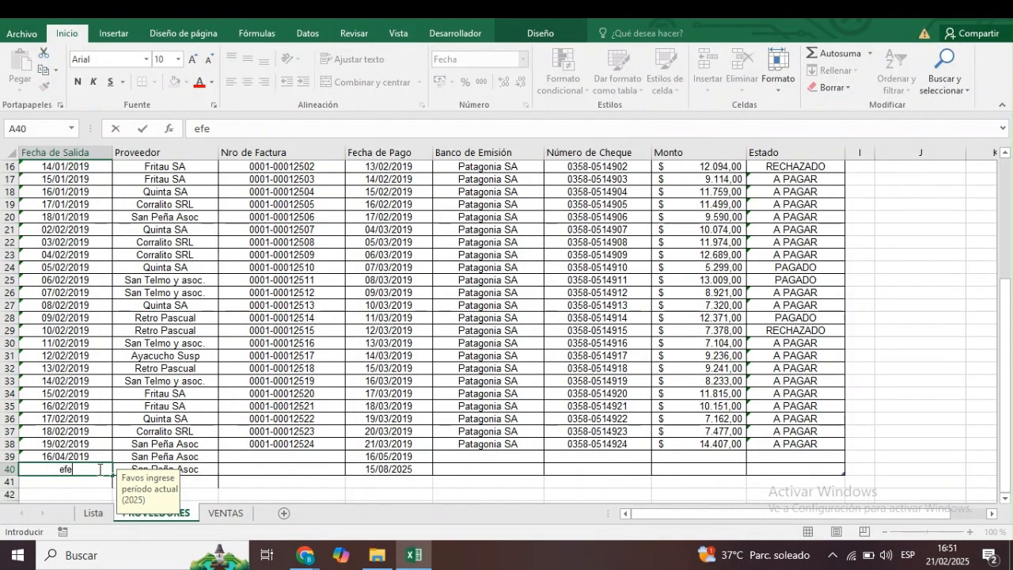
text(efeffesefe)
key(Return)
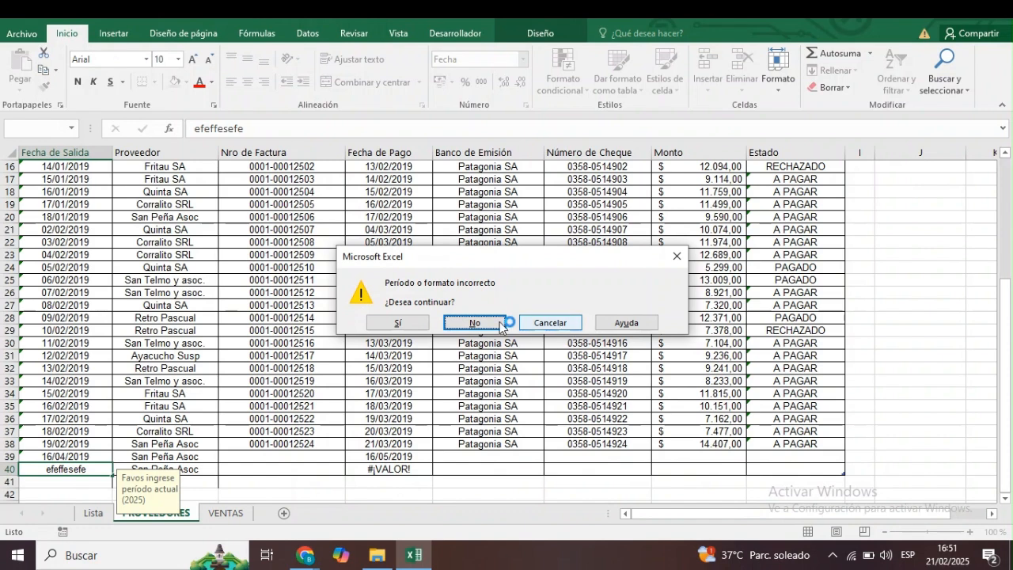
click(539, 328)
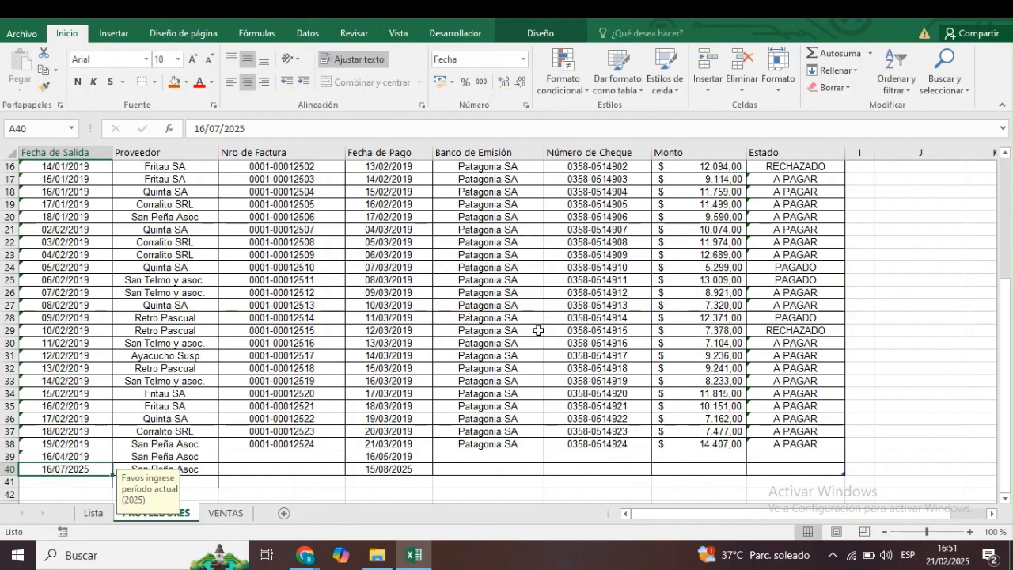
Set a data validation on the Nro de Factura cells C3:C38 requiring a text length (Longitud del texto) equal to 13.
click(194, 390)
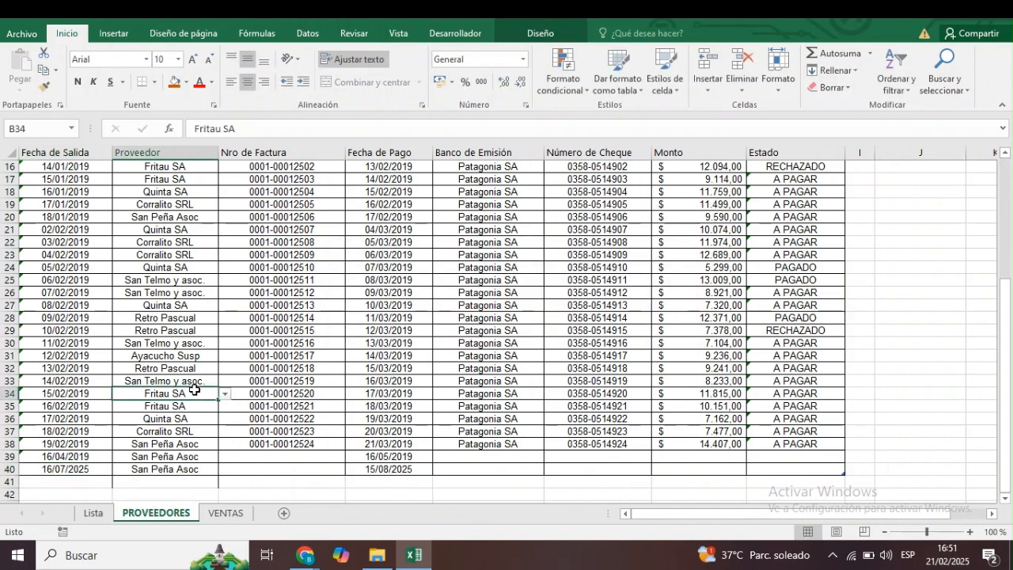
key(ctrl+Up)
key(Right)
key(Down)
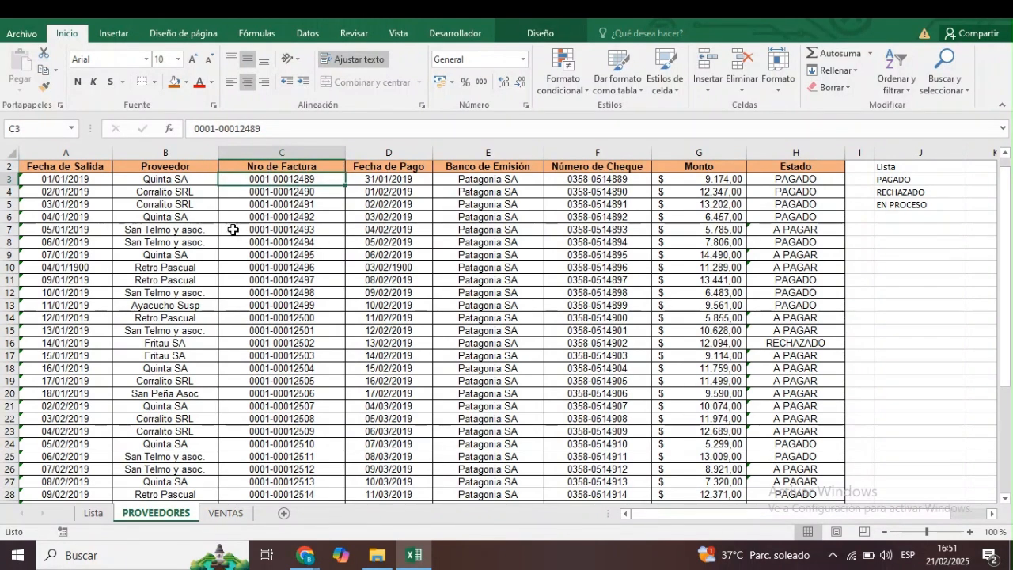
key(ctrl+shift+Down)
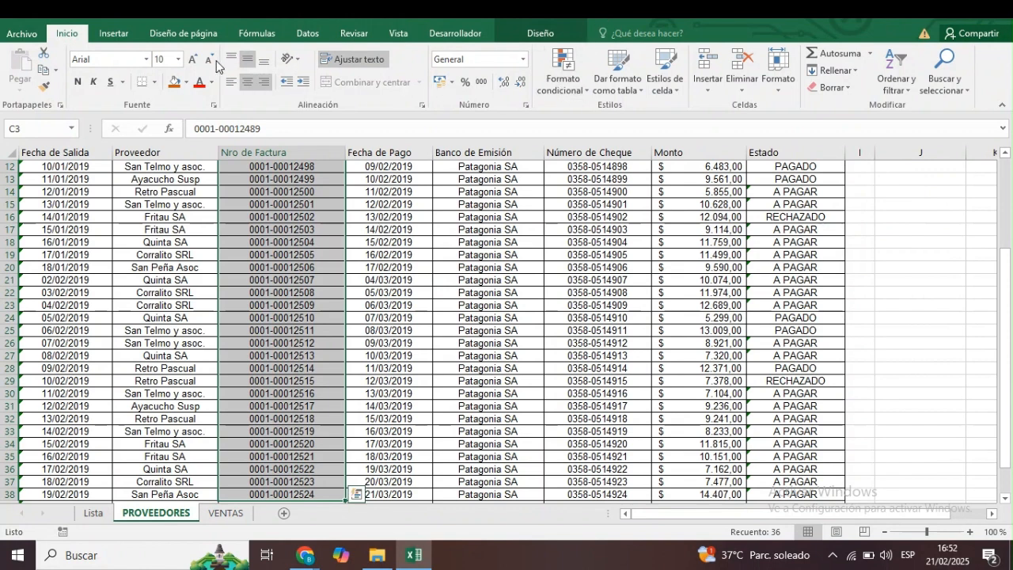
click(306, 33)
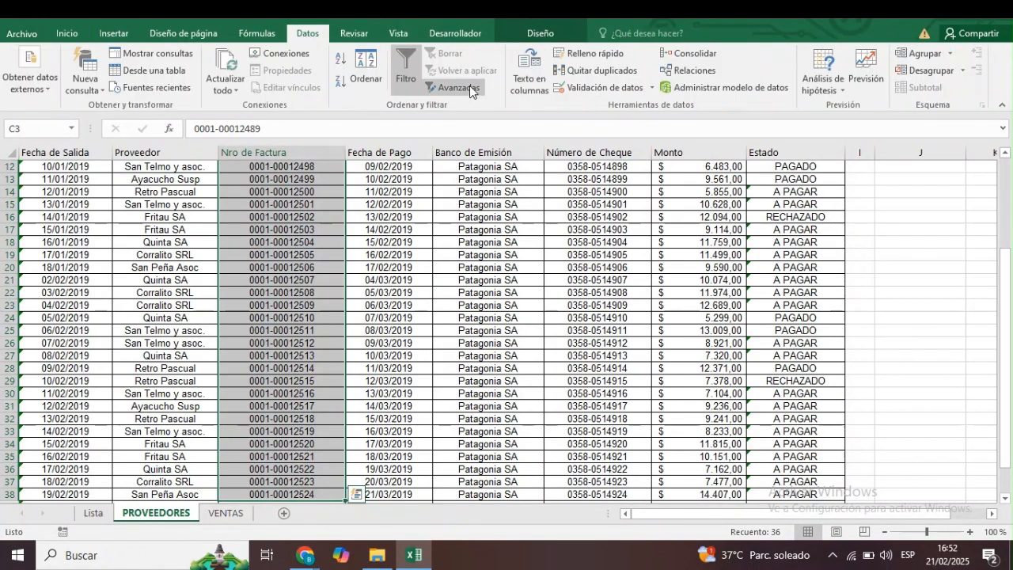
click(640, 89)
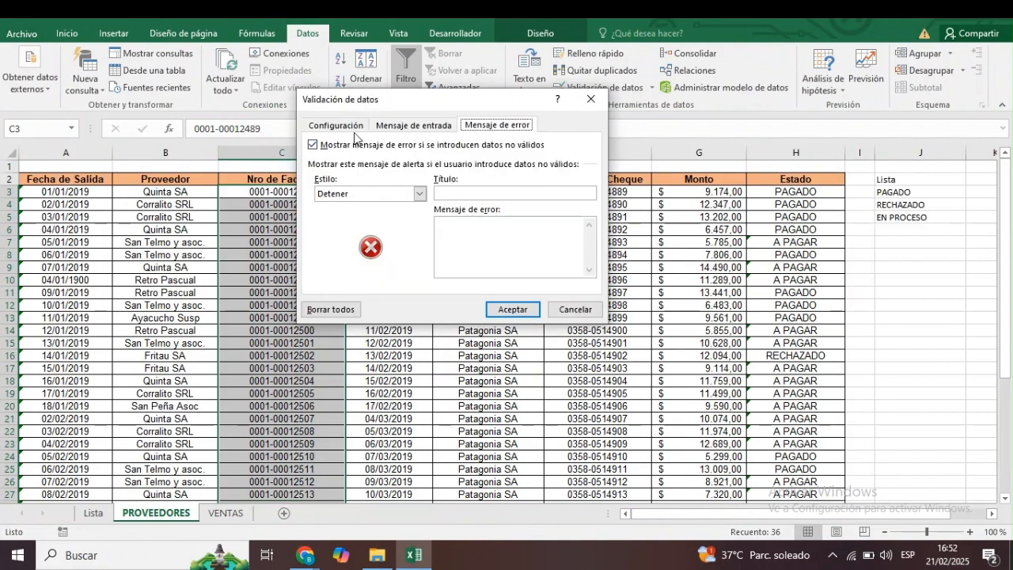
click(395, 135)
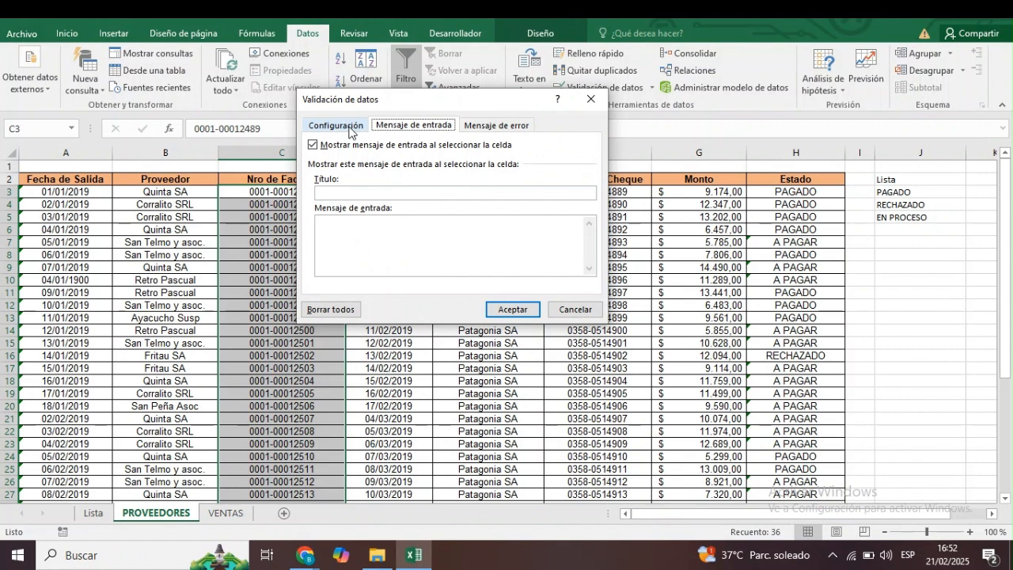
click(345, 132)
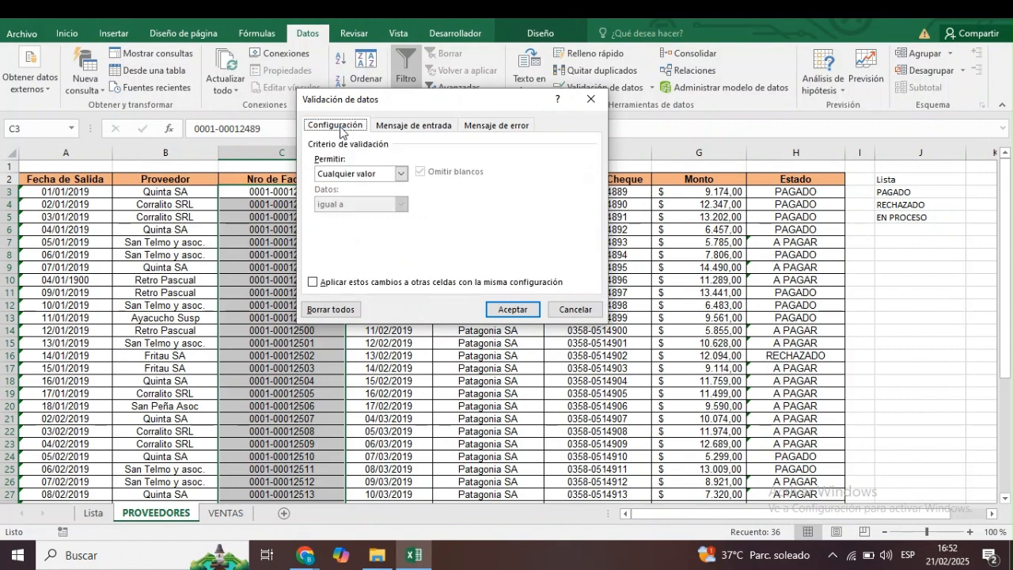
click(400, 174)
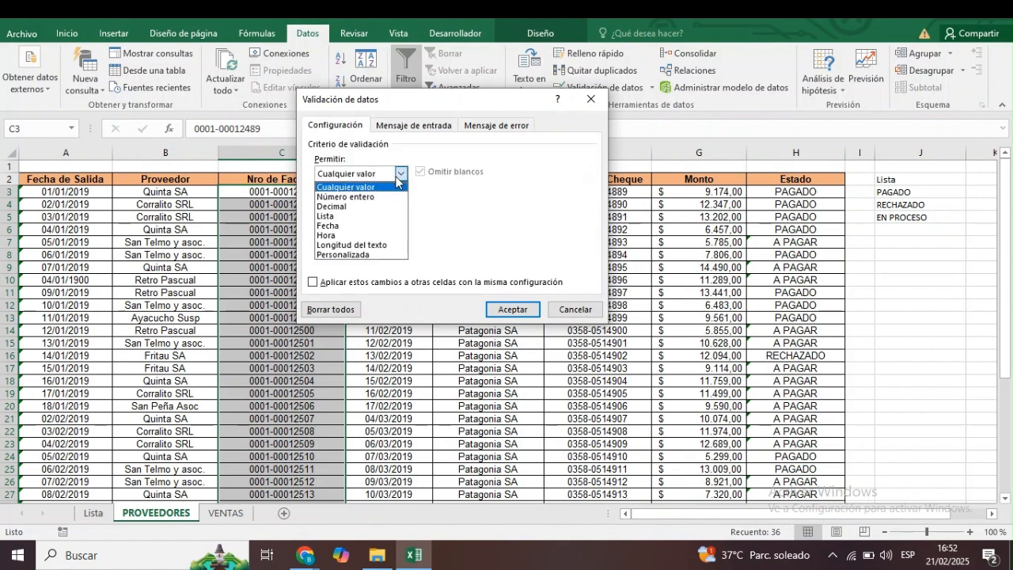
click(345, 244)
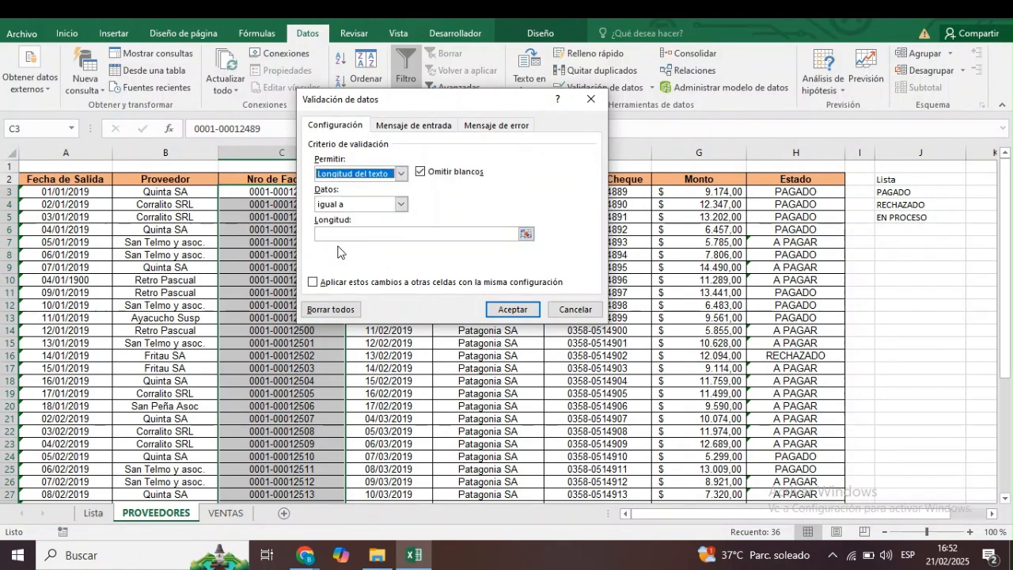
click(346, 233)
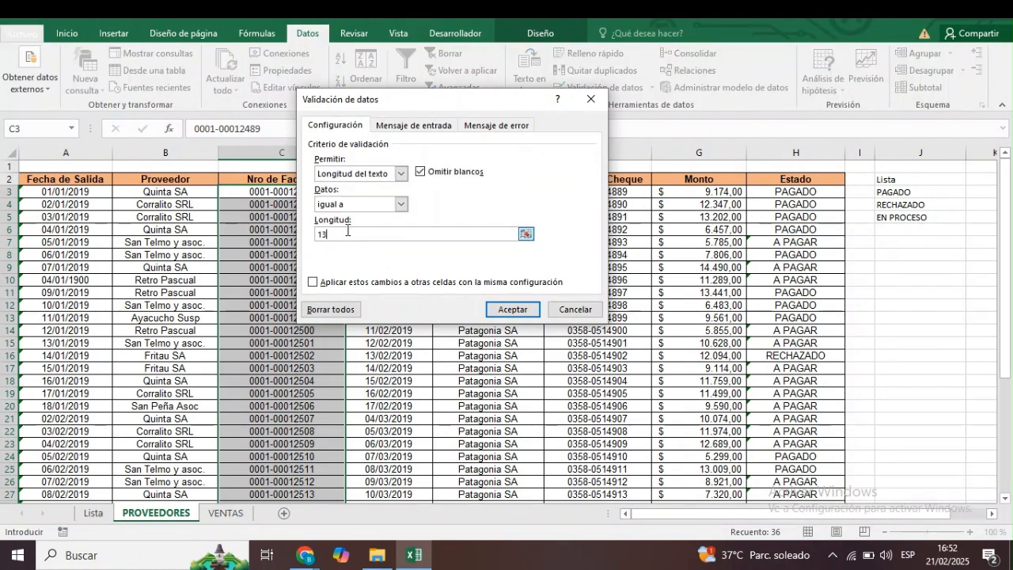
click(412, 126)
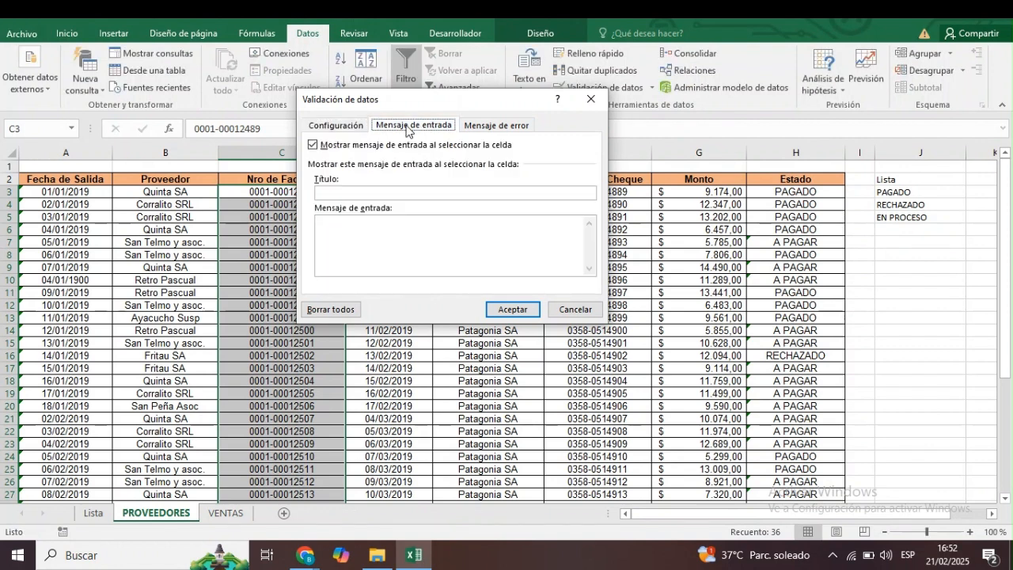
click(490, 126)
text(Formato incorreccto: 0000-00)
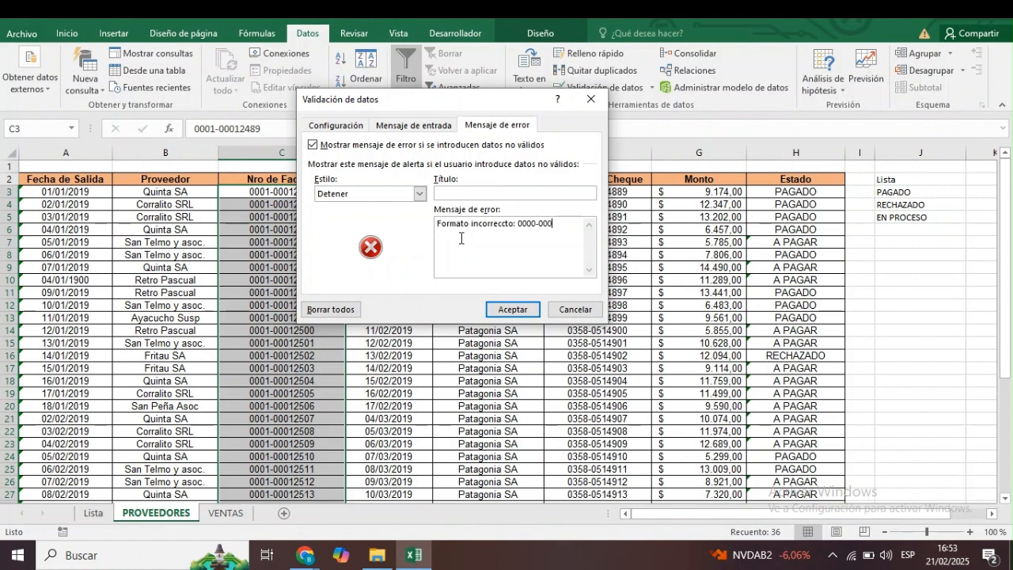
text(0)
click(513, 309)
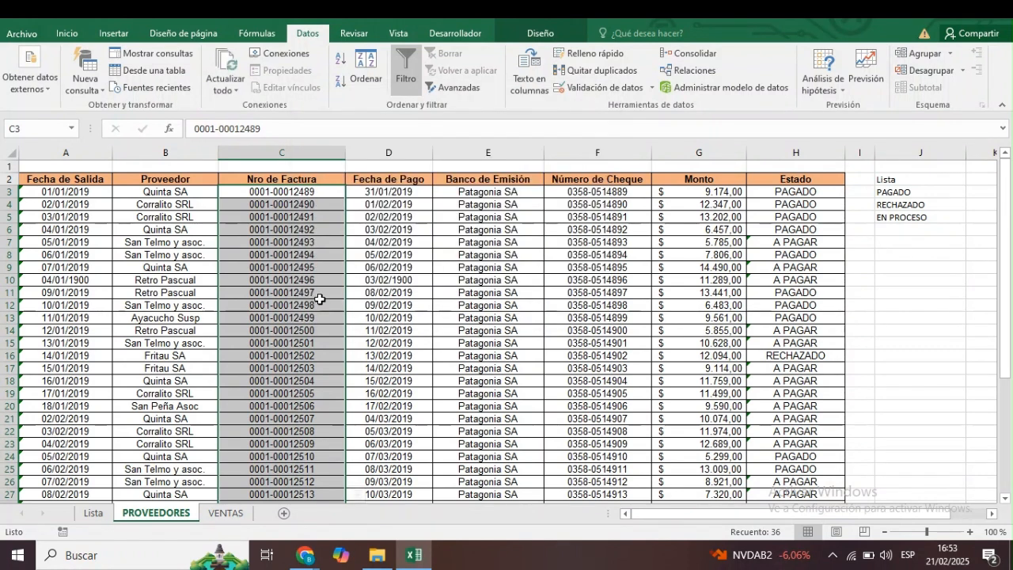
Try to append an extra 0 to the invoice number in C6 and cancel the entry.
click(281, 228)
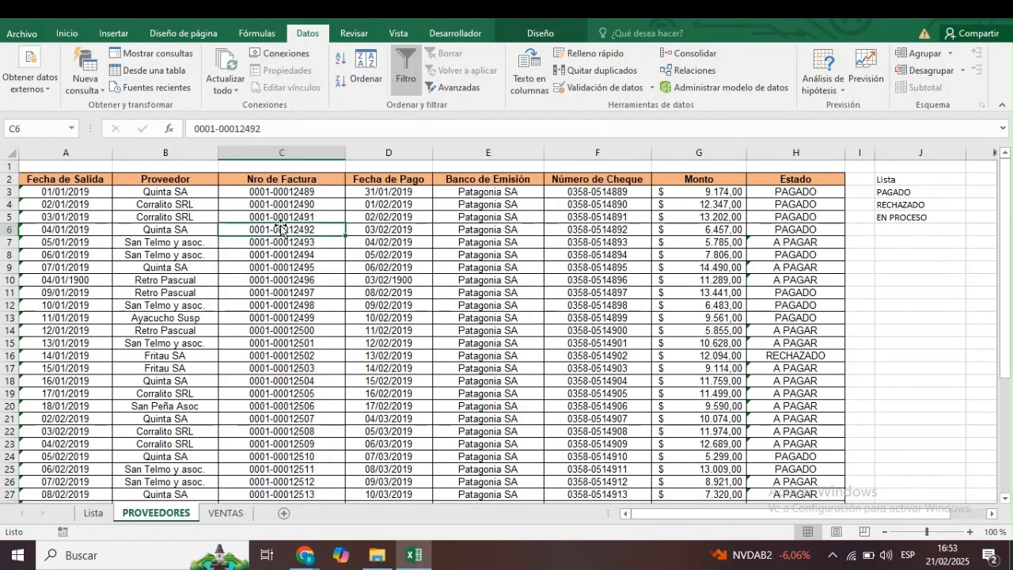
click(272, 130)
text(0)
key(Return)
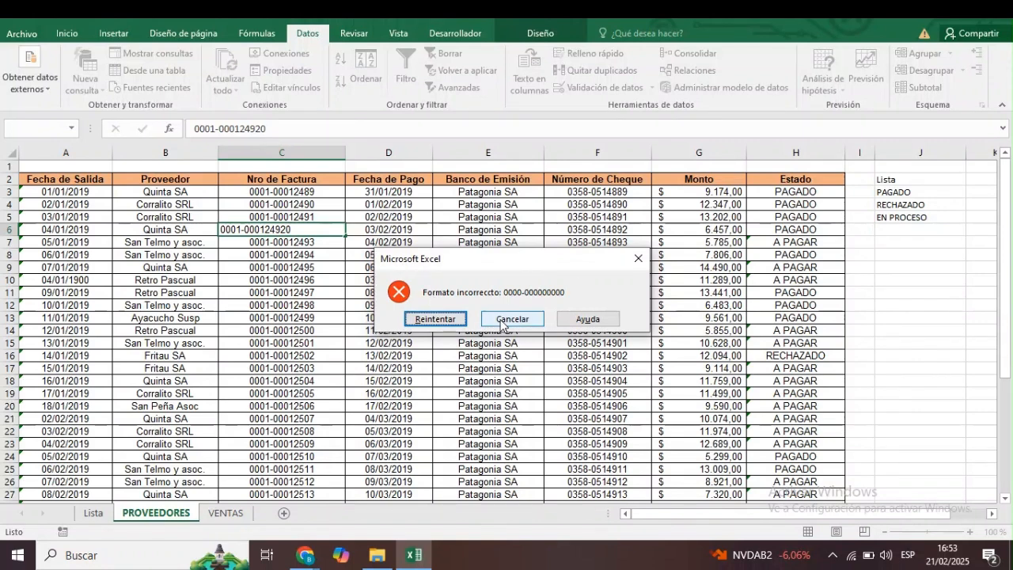
click(500, 320)
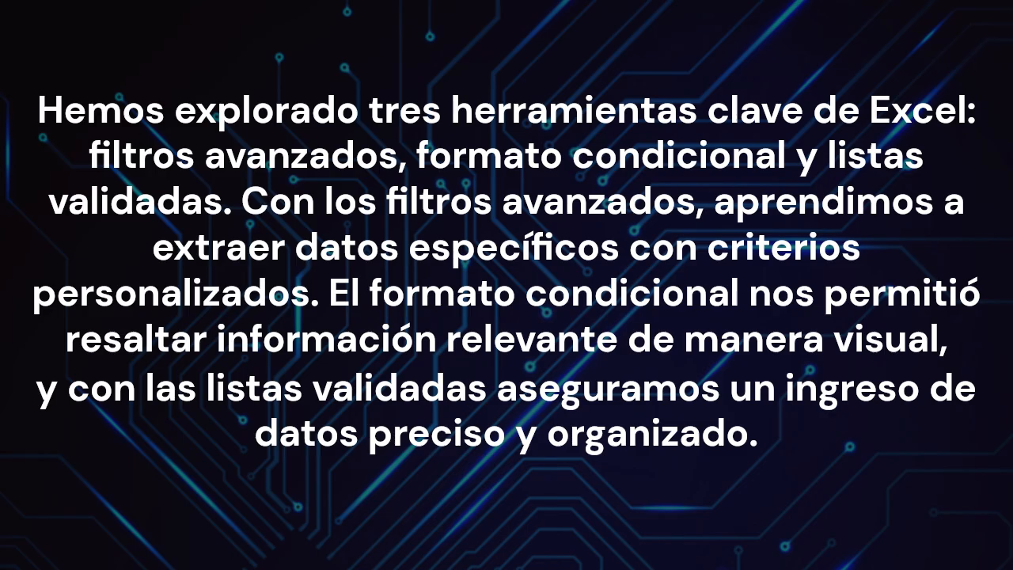